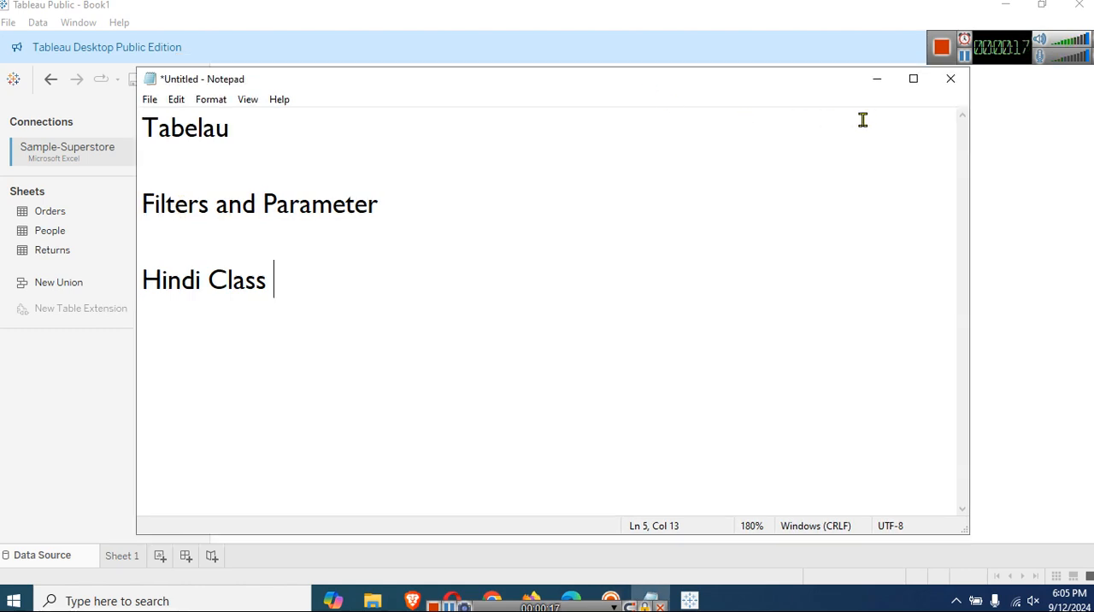
Put the Notepad window away, add the Orders table to the data model and collapse its table details.
left_click(878, 80)
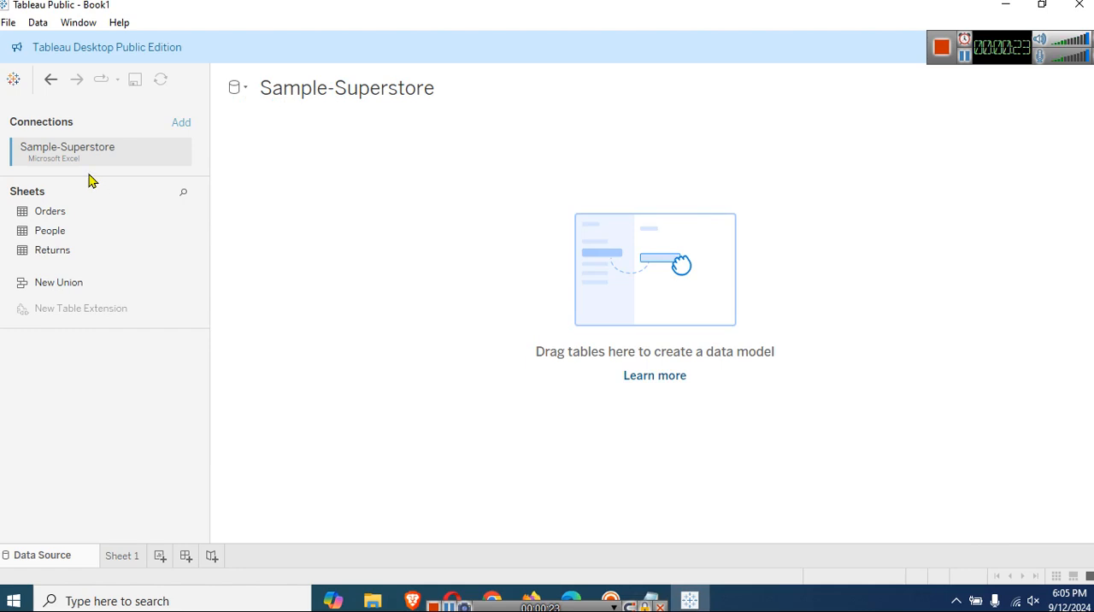
left_click_drag(77, 210, 396, 218)
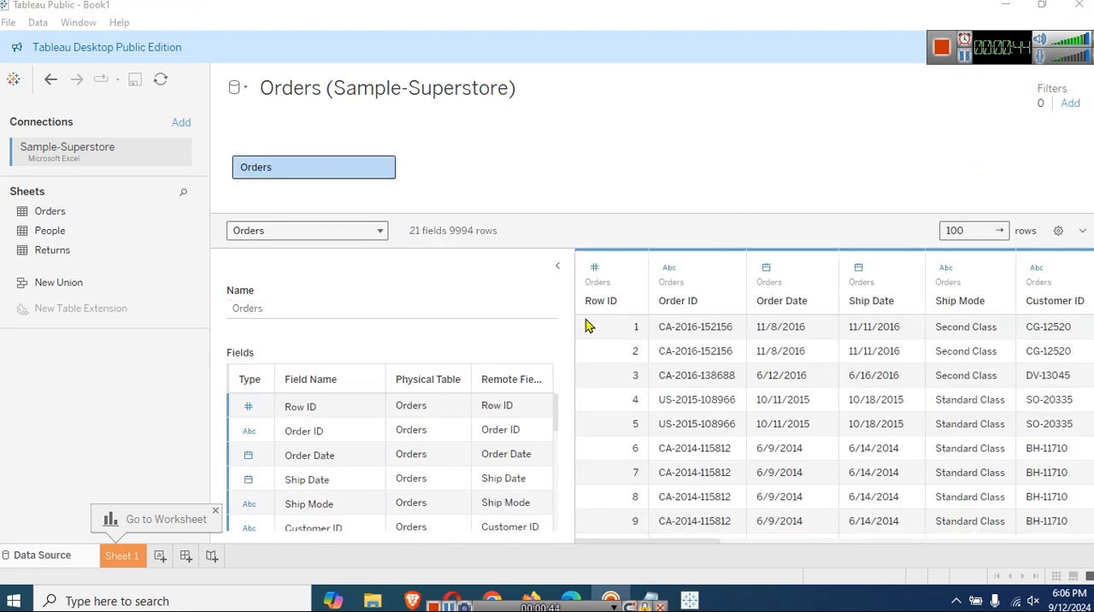
left_click(557, 268)
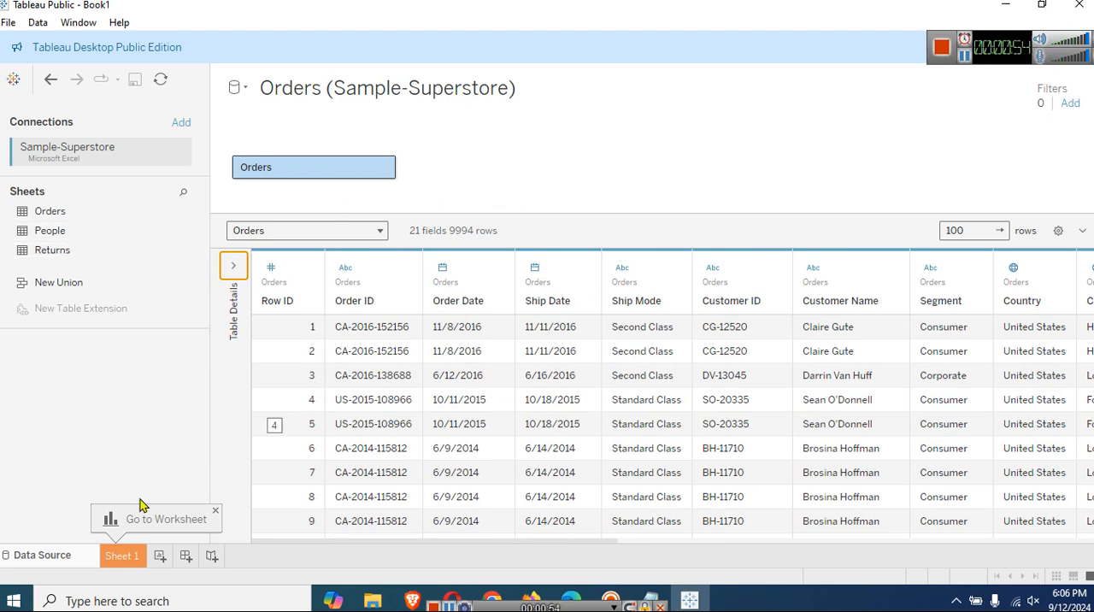
Open the Sheet 1 worksheet and hide the Show Me chart suggestions.
left_click(188, 528)
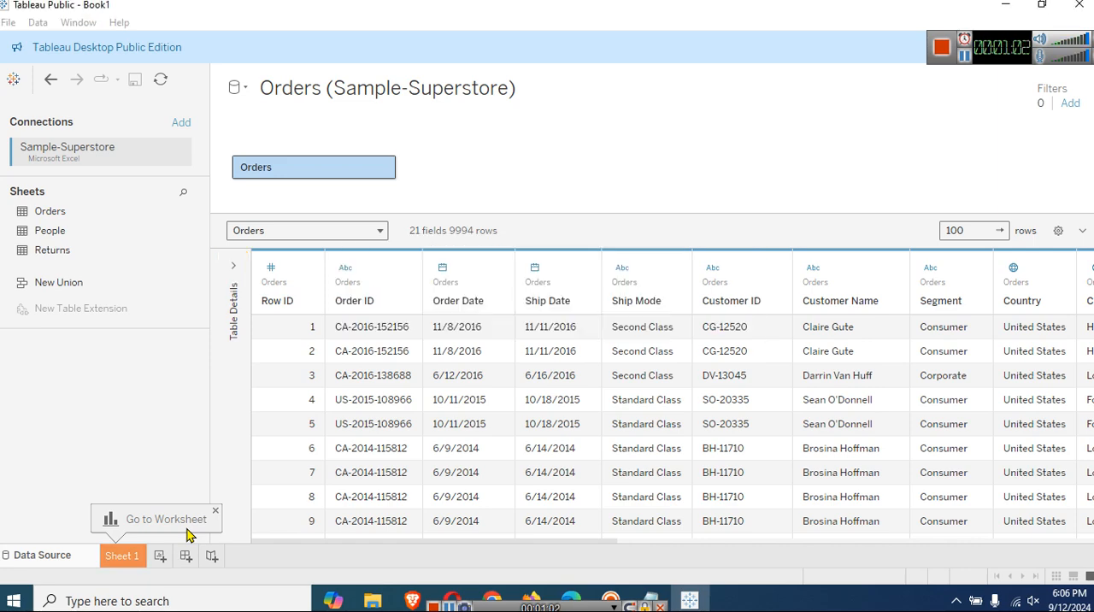
left_click(187, 529)
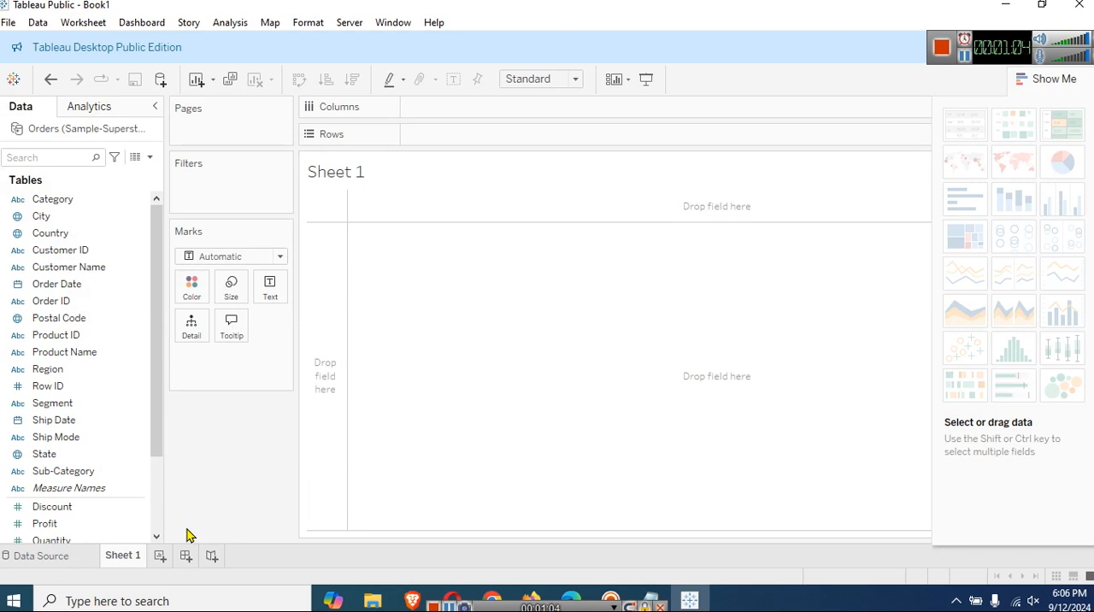
left_click(1036, 86)
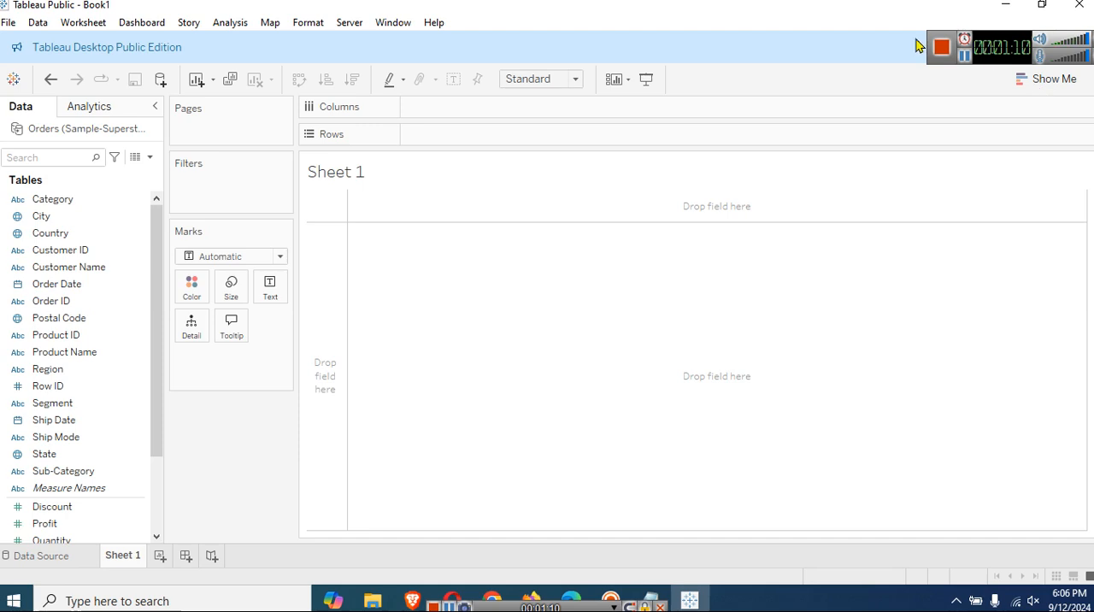
scroll(120, 265, "down", 2)
scroll(77, 374, "up", 2)
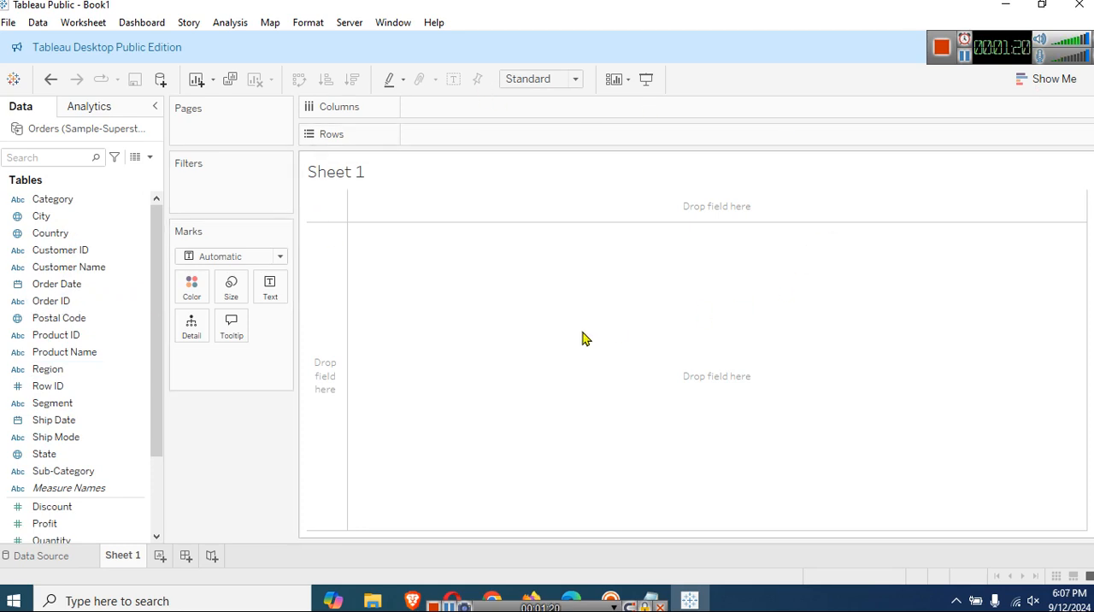
left_click(1052, 78)
left_click(1057, 77)
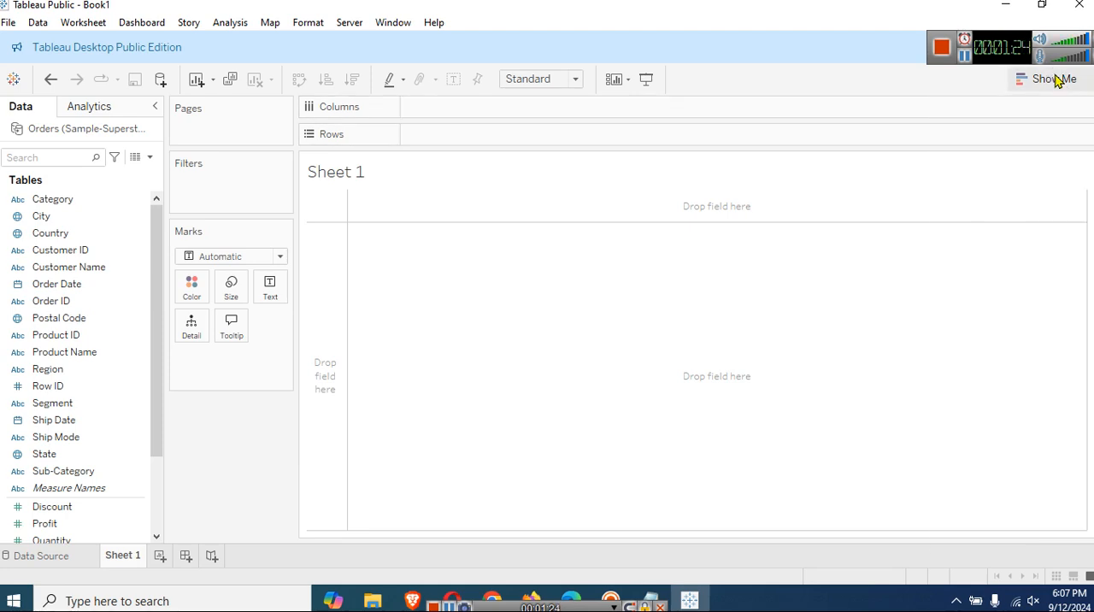
left_click(1057, 79)
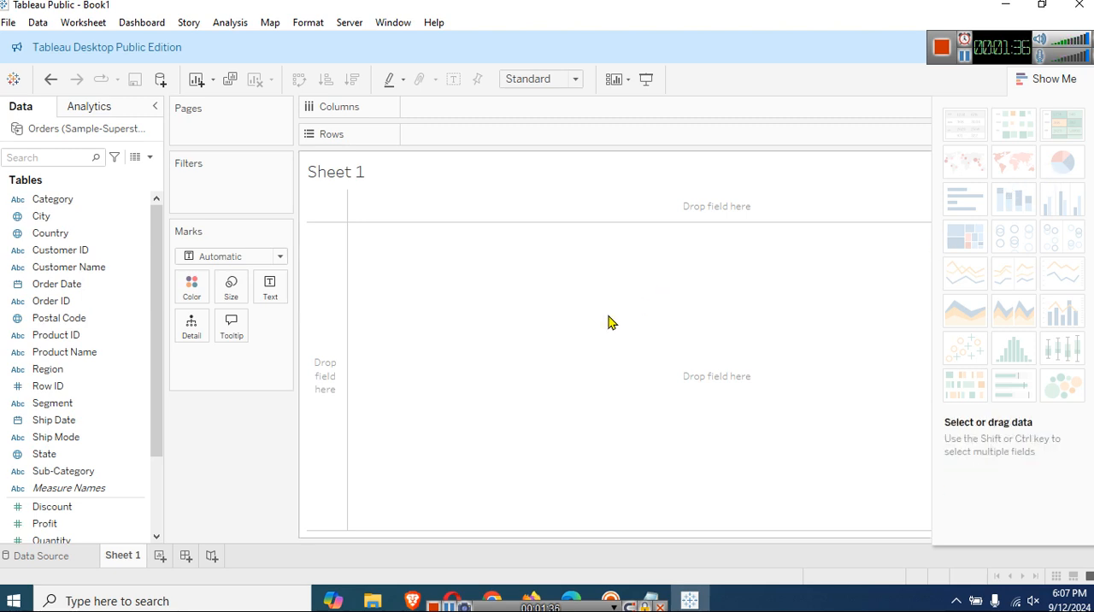
left_click(1029, 78)
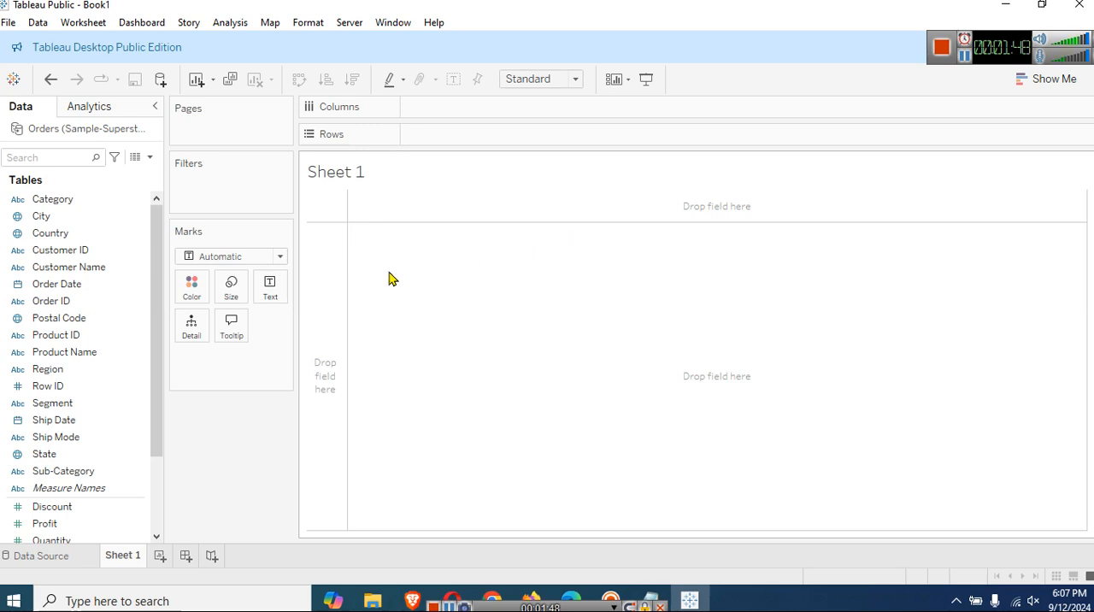
left_click(56, 303)
left_click(142, 336)
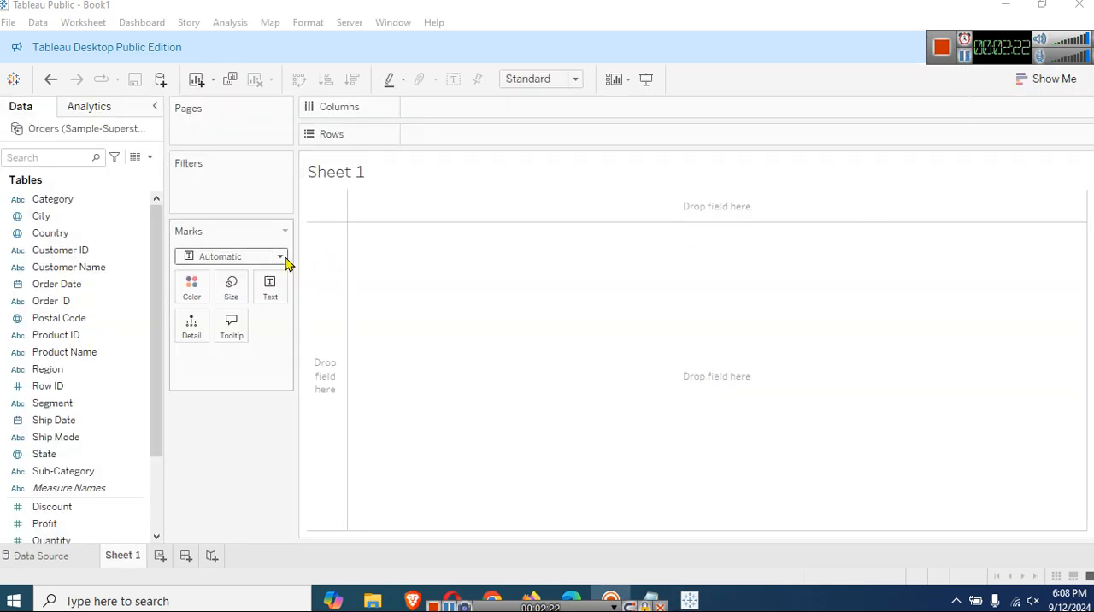
Add Row ID to Rows with all its members and look through the resulting list.
left_click_drag(74, 386, 443, 146)
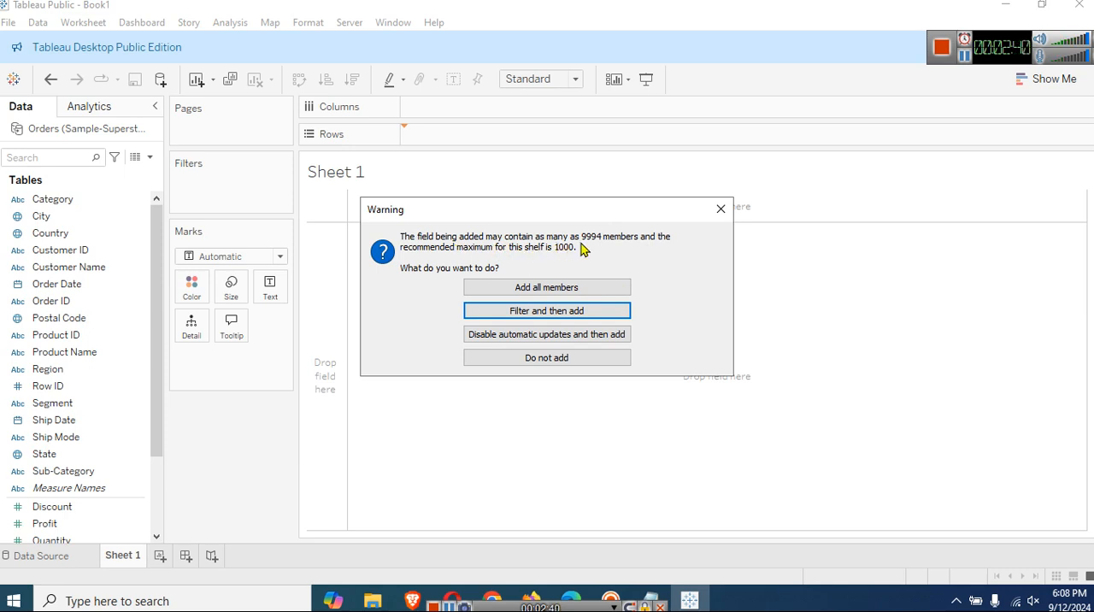
left_click(561, 288)
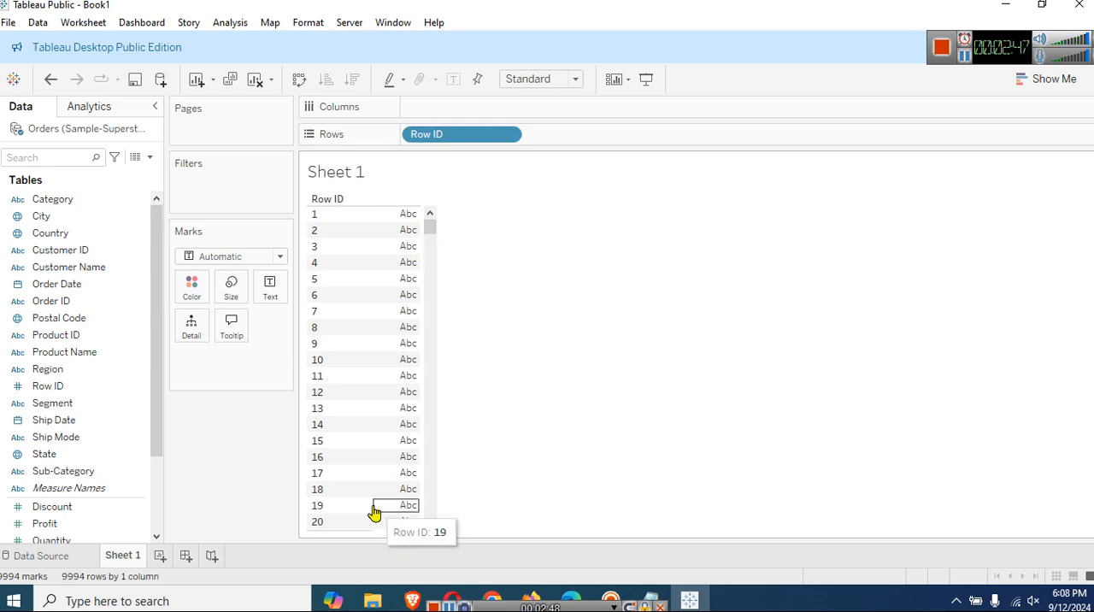
left_click_drag(431, 229, 431, 493)
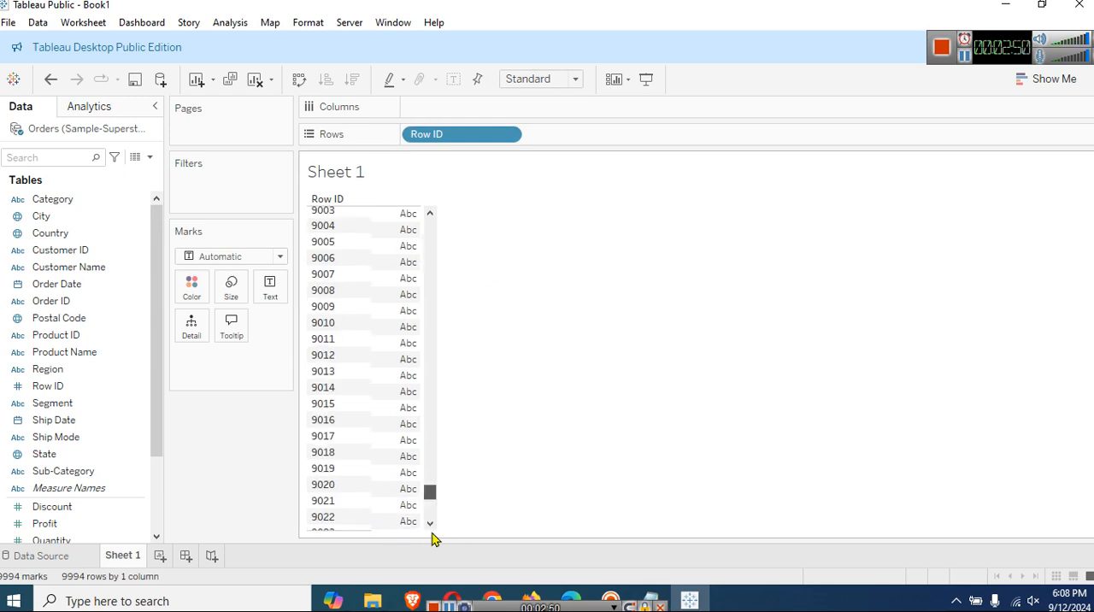
left_click_drag(432, 537, 465, 227)
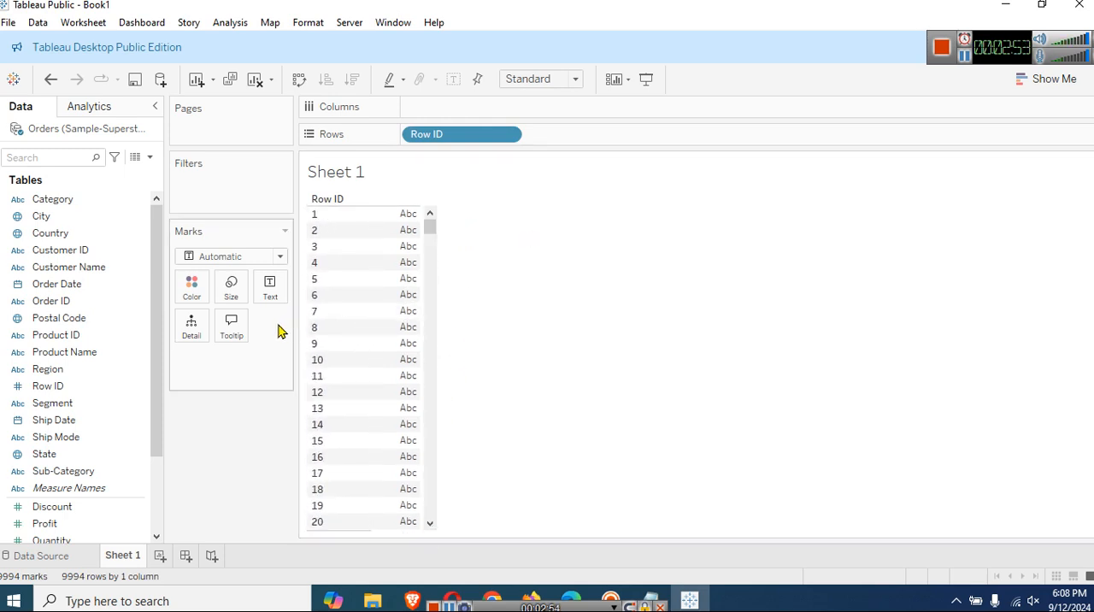
Add Customer Name to Rows after Row ID, including all members.
left_click(66, 232)
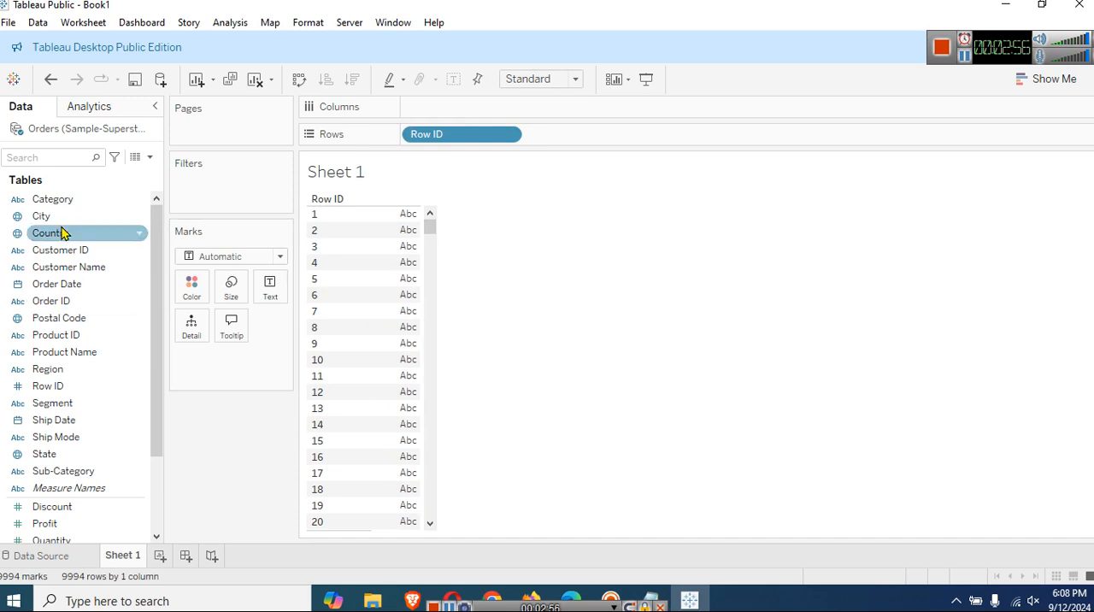
left_click(73, 269)
left_click_drag(72, 272, 579, 137)
left_click(577, 294)
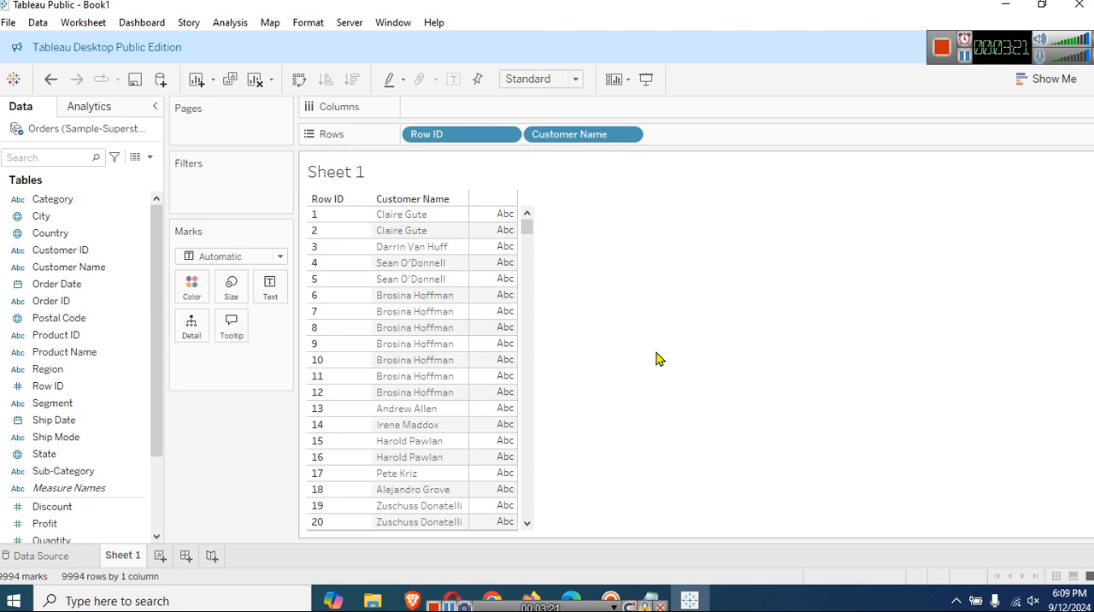
Place Sales in the table body so that its sum is shown as text for each row.
left_click(154, 492)
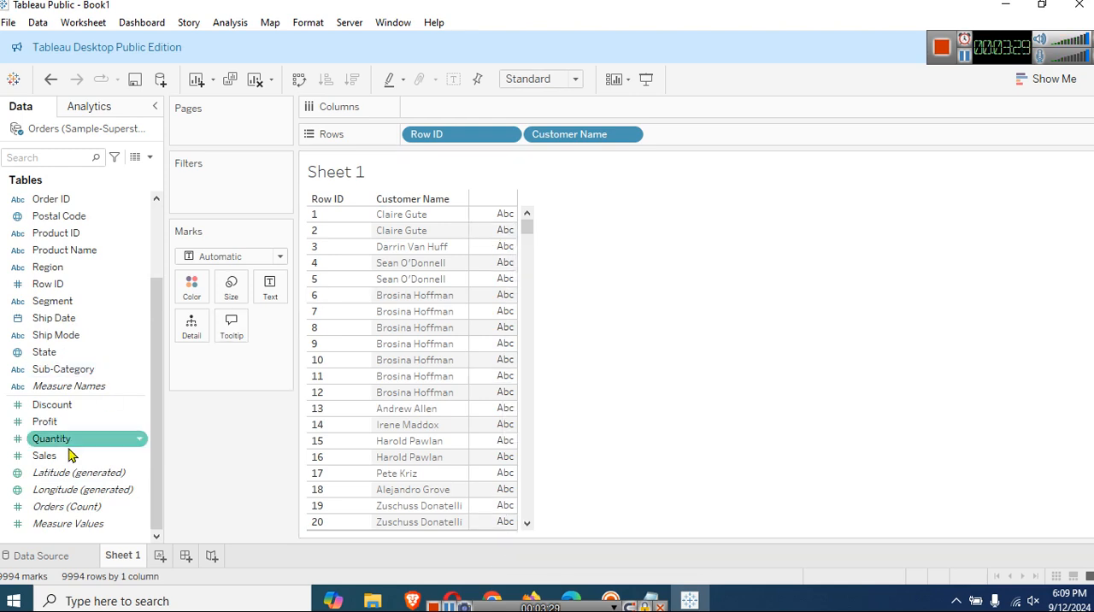
left_click_drag(68, 456, 505, 257)
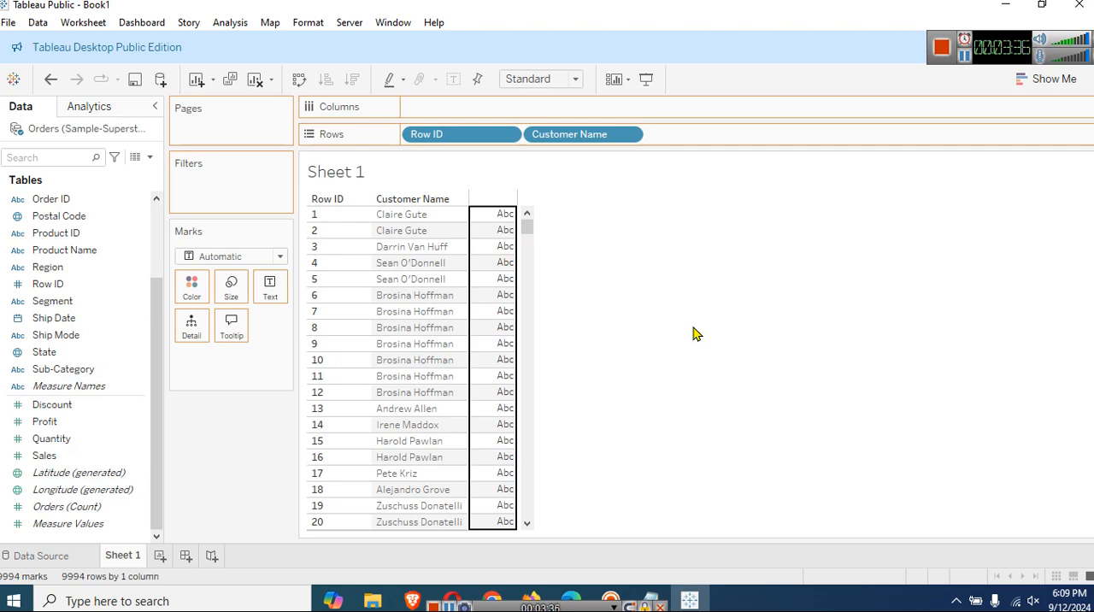
left_click_drag(694, 333, 693, 334)
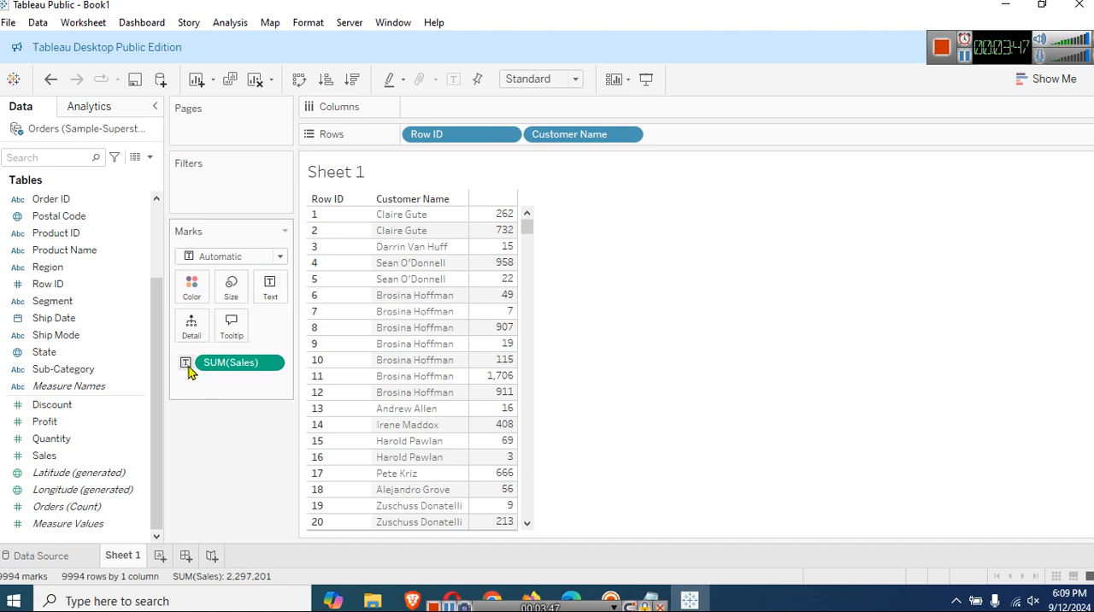
Move SUM(Sales) from the Marks card to Rows after Customer Name and inspect the resulting bars.
mouse_move(211, 365)
left_mouse_down()
mouse_move(404, 342)
mouse_move(684, 167)
mouse_move(694, 140)
mouse_move(763, 166)
left_mouse_up()
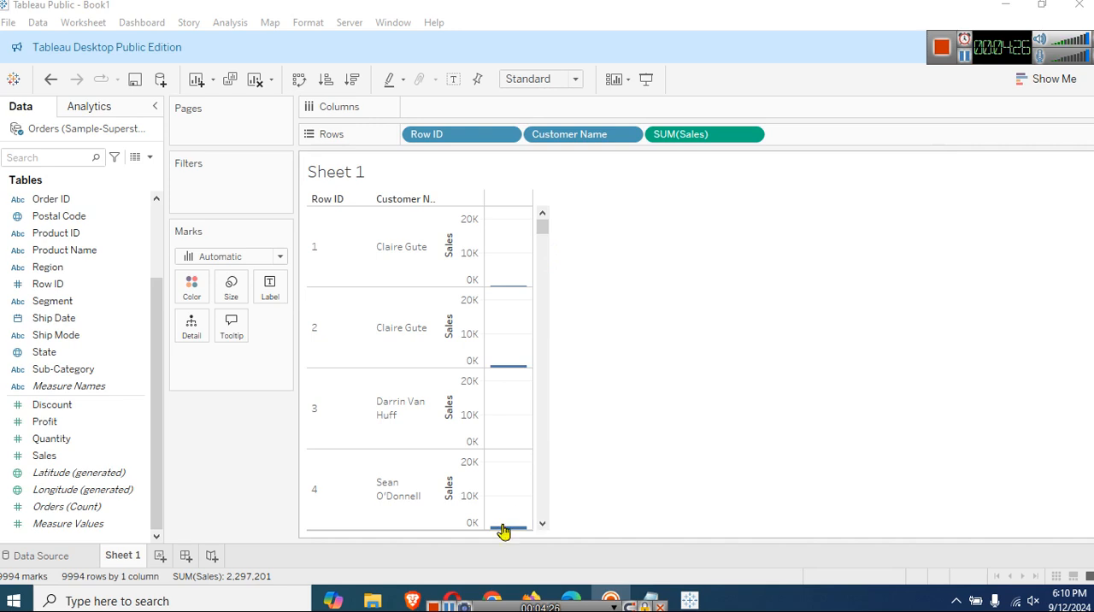
mouse_move(511, 536)
mouse_move(510, 293)
Convert the bar view into a text table using the Show Me suggestions.
left_click(1043, 81)
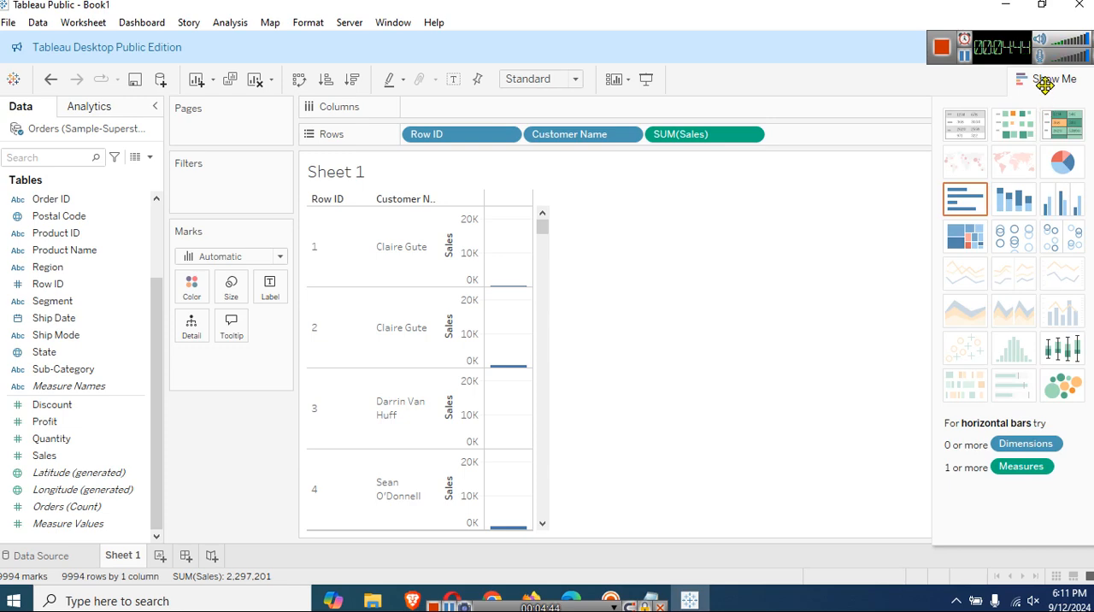
left_click(969, 134)
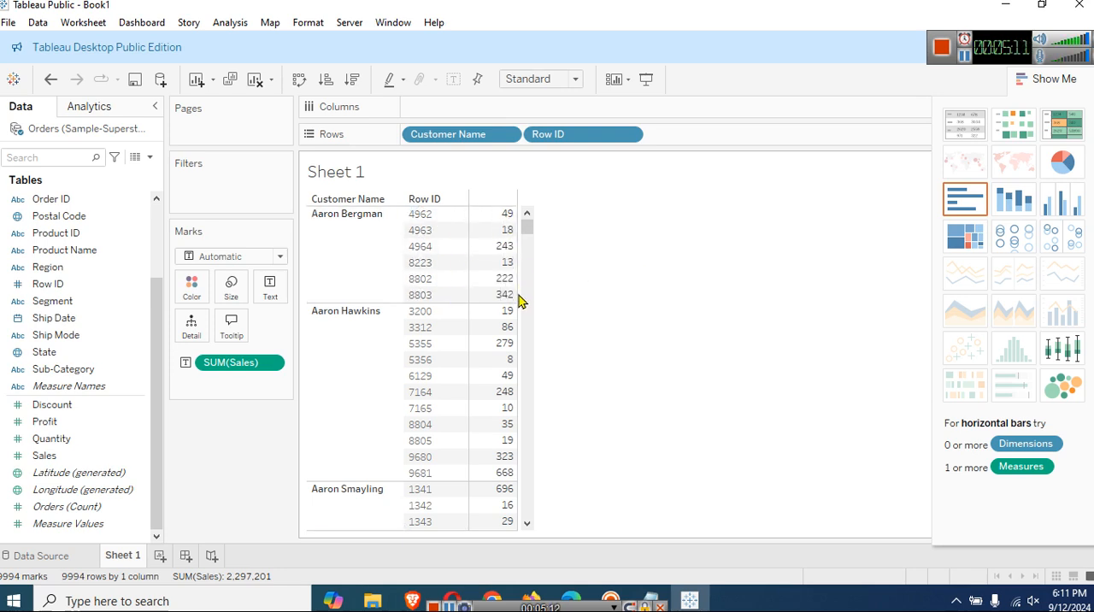
mouse_move(483, 303)
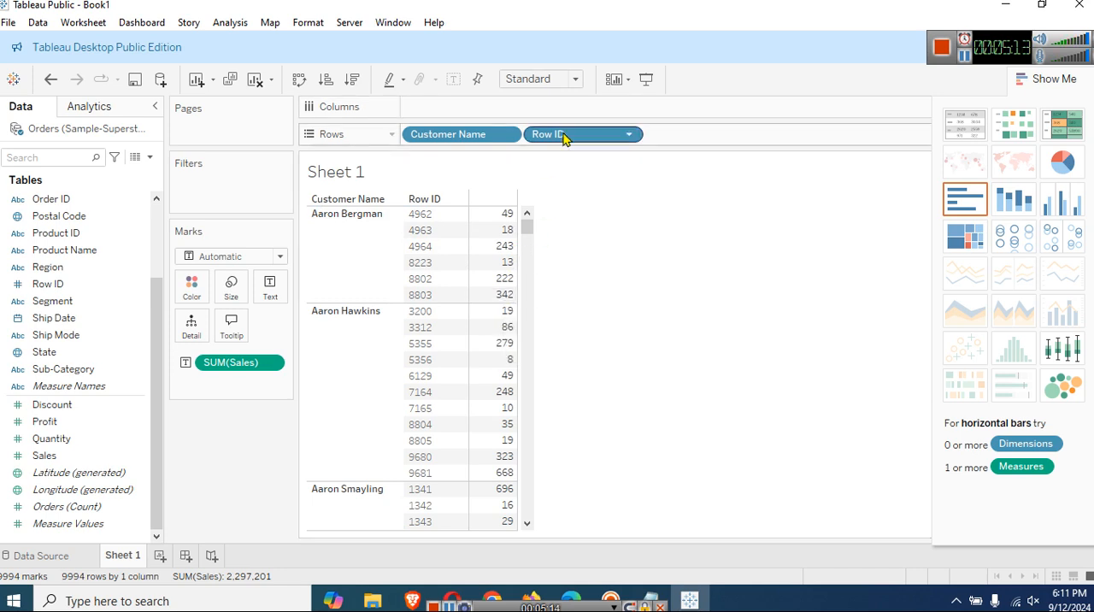
Move Row ID ahead of Customer Name on Rows, return it behind Customer Name, and hide the Show Me suggestions.
left_click_drag(564, 137, 661, 137)
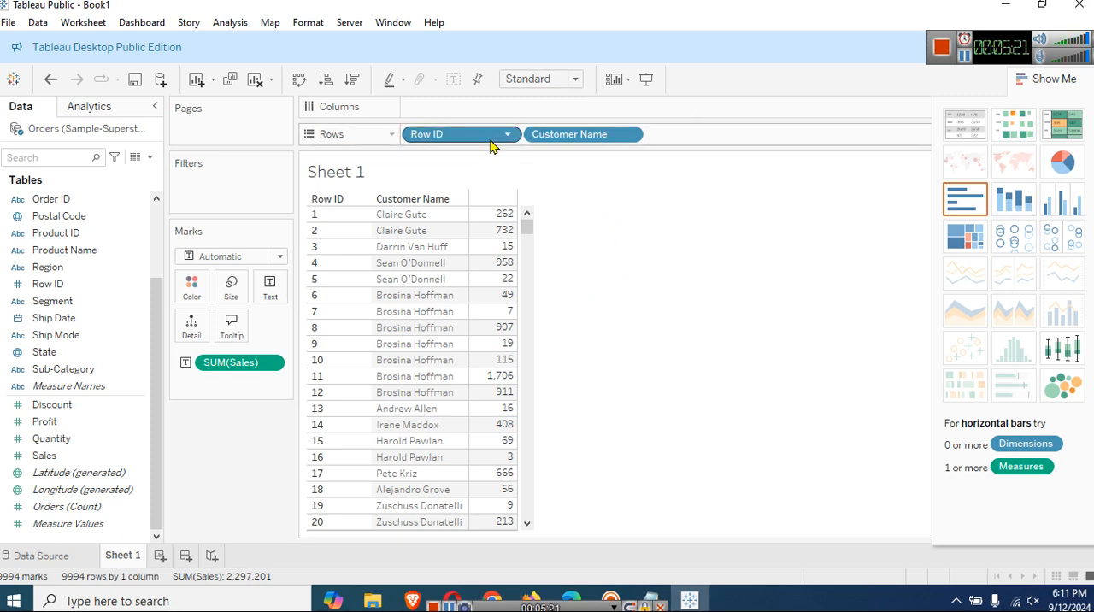
left_click_drag(491, 142, 694, 151)
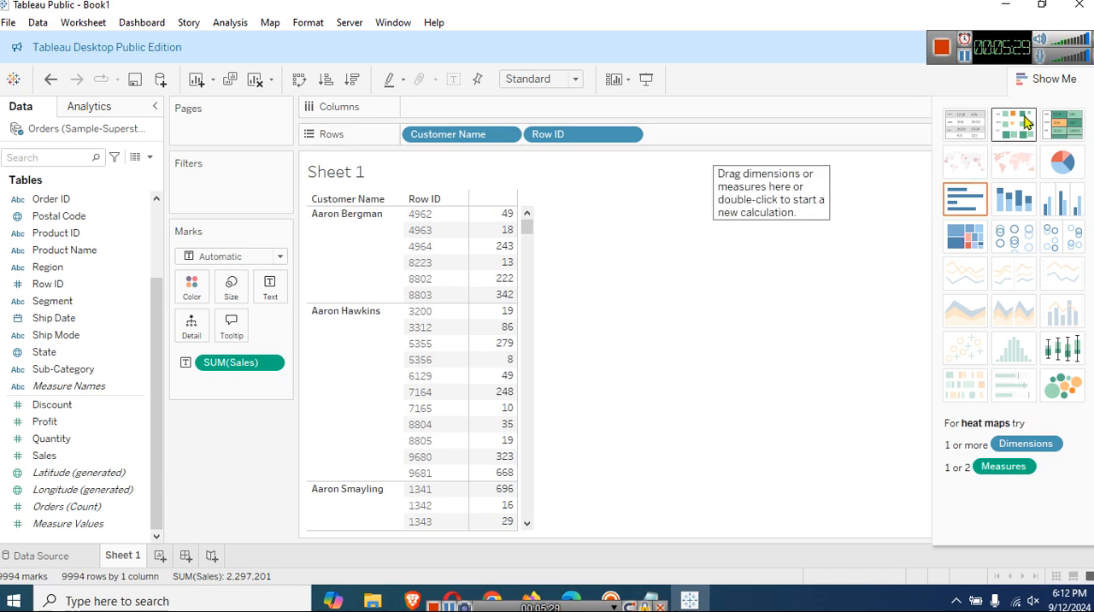
left_click(1045, 86)
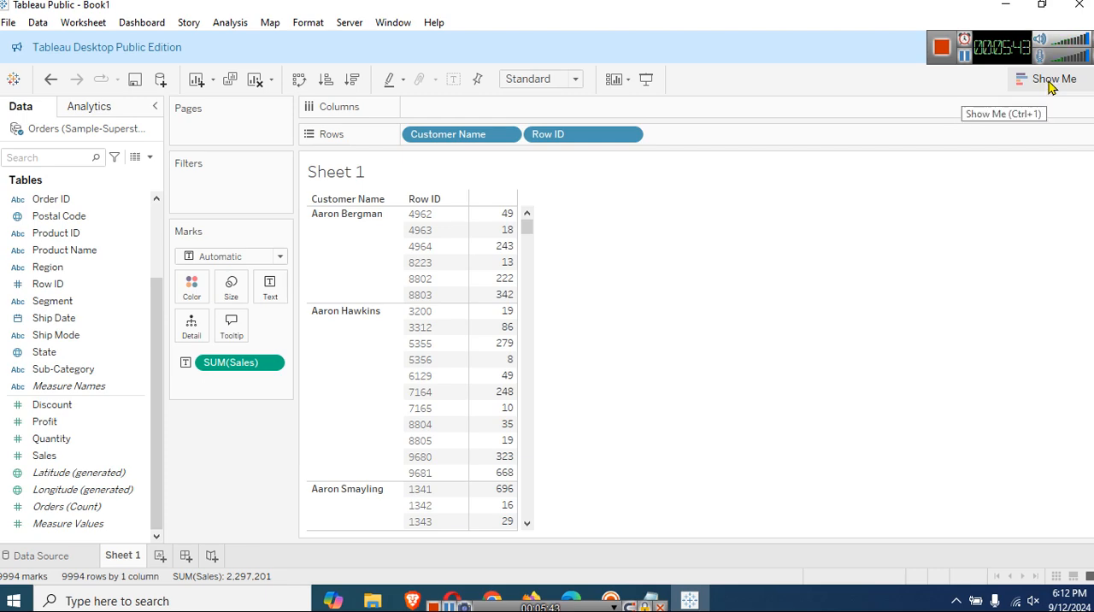
left_click(966, 59)
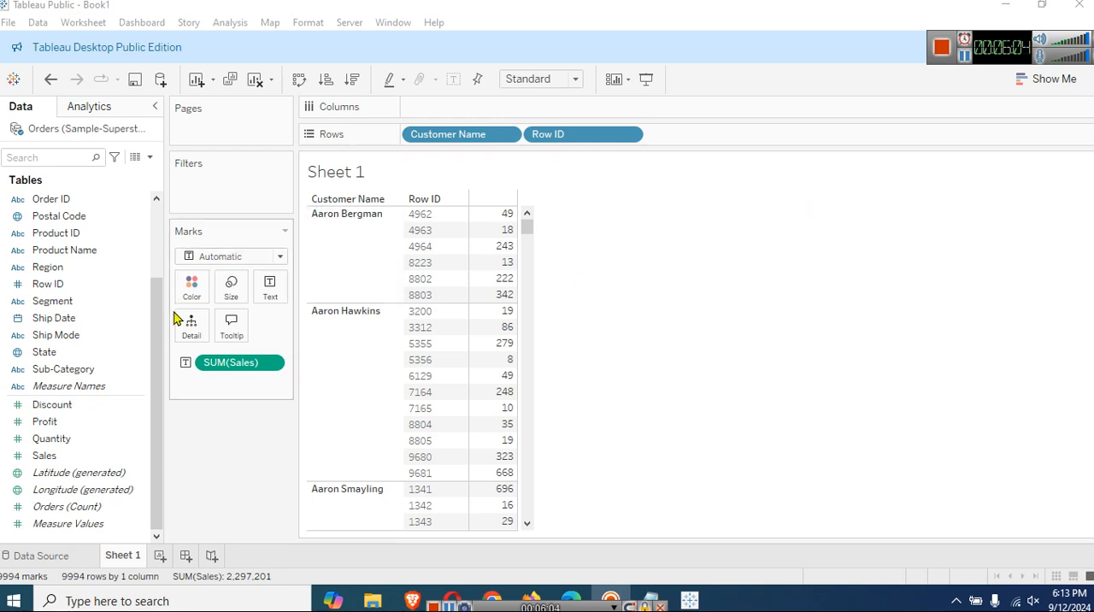
Add Segment and Region to Rows after Row ID.
left_click(66, 306)
left_click_drag(71, 314, 716, 179)
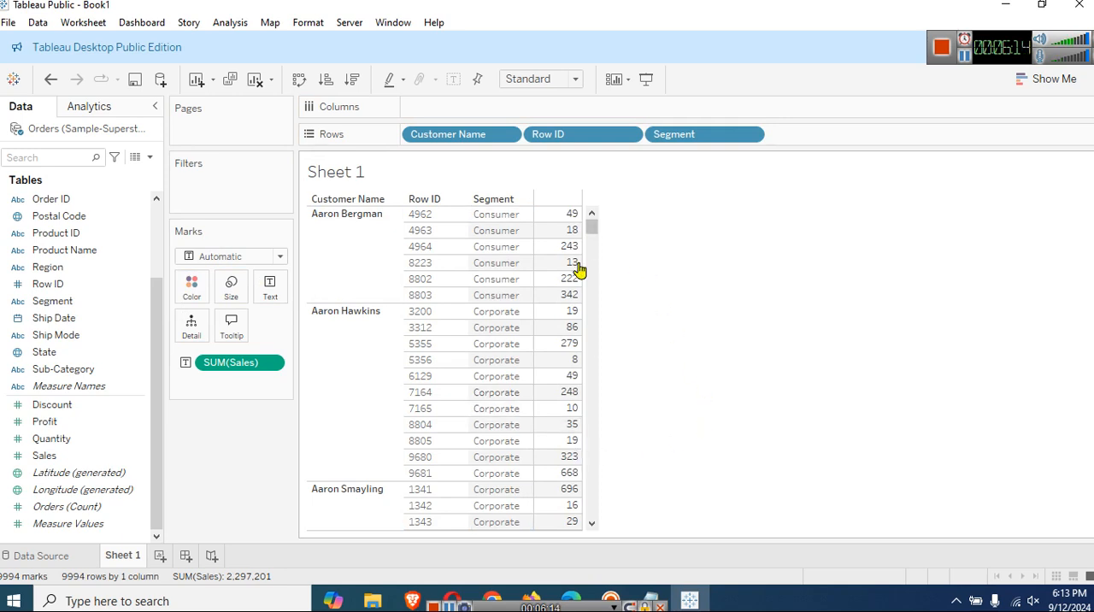
scroll(159, 238, "up", 2)
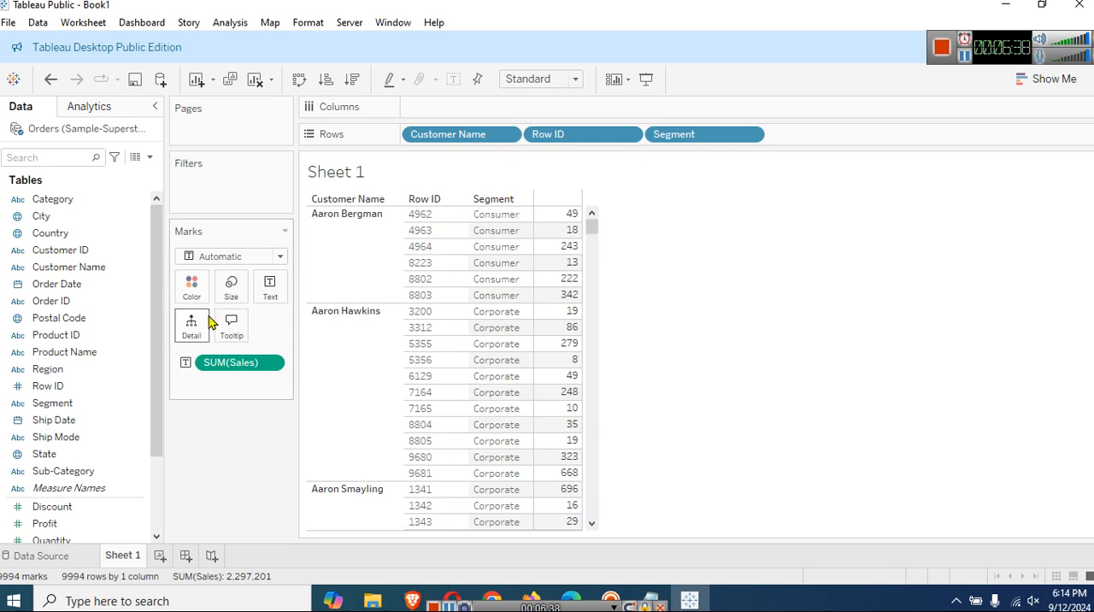
left_click_drag(85, 374, 852, 151)
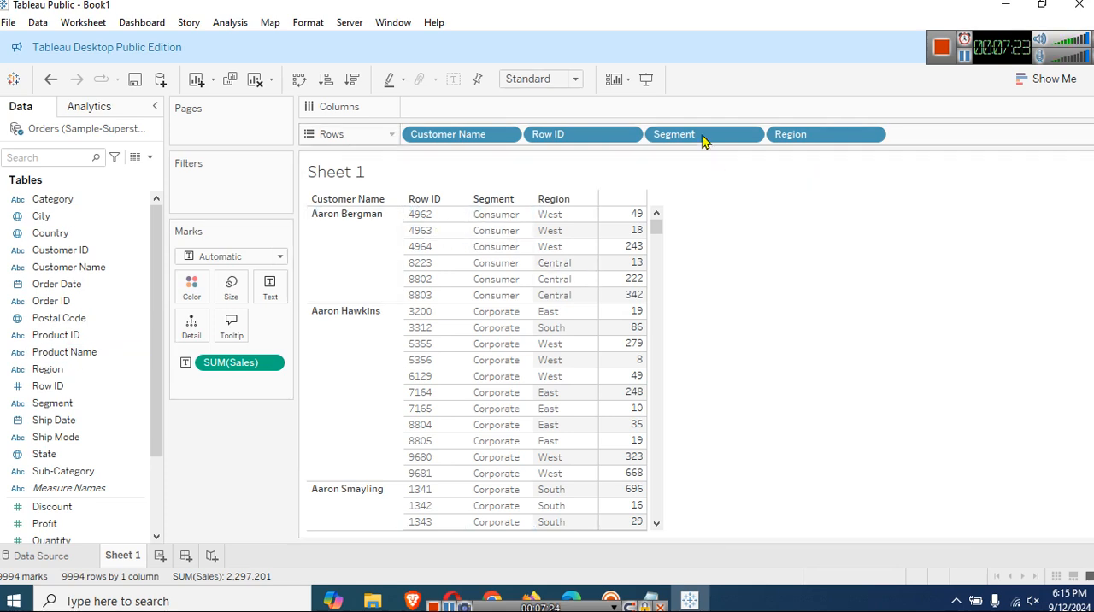
Filter the table by Region so that only East and South are included, and check the filtered rows.
left_click_drag(60, 369, 231, 196)
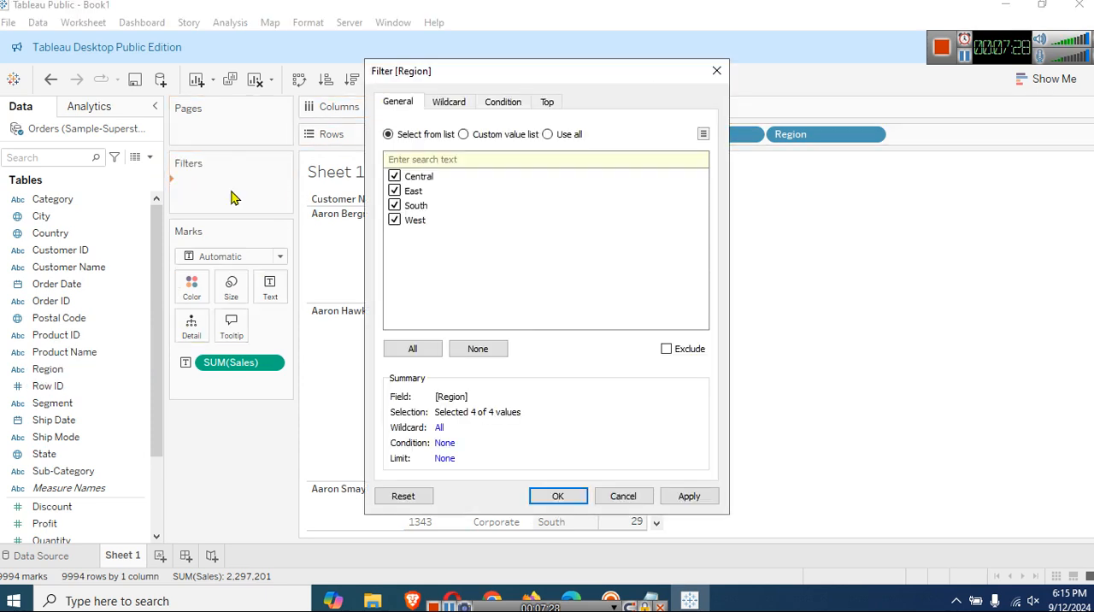
left_click(627, 496)
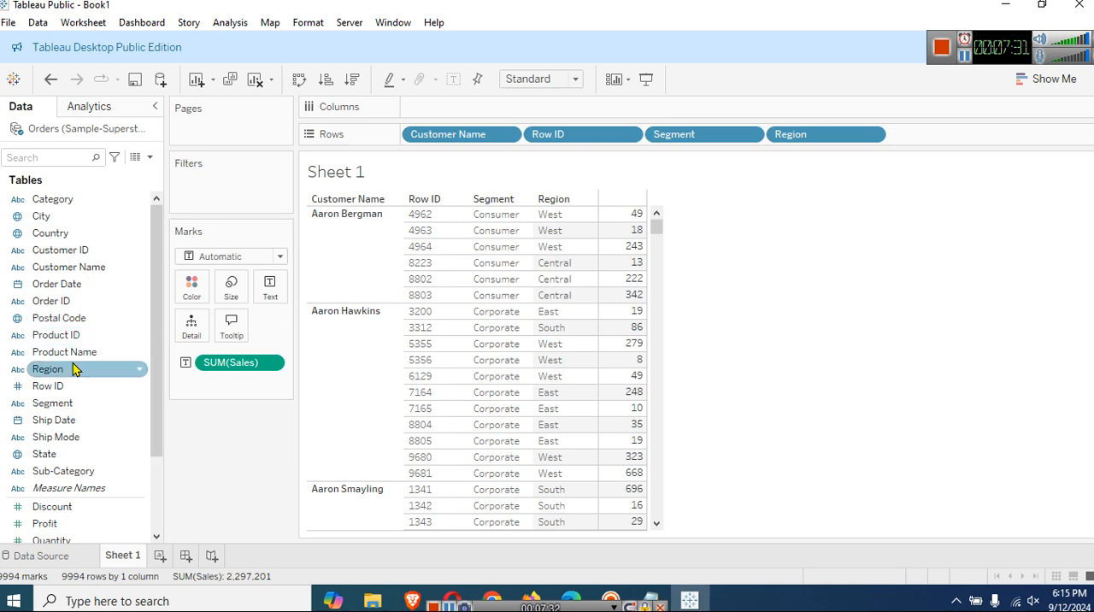
left_click_drag(75, 370, 232, 200)
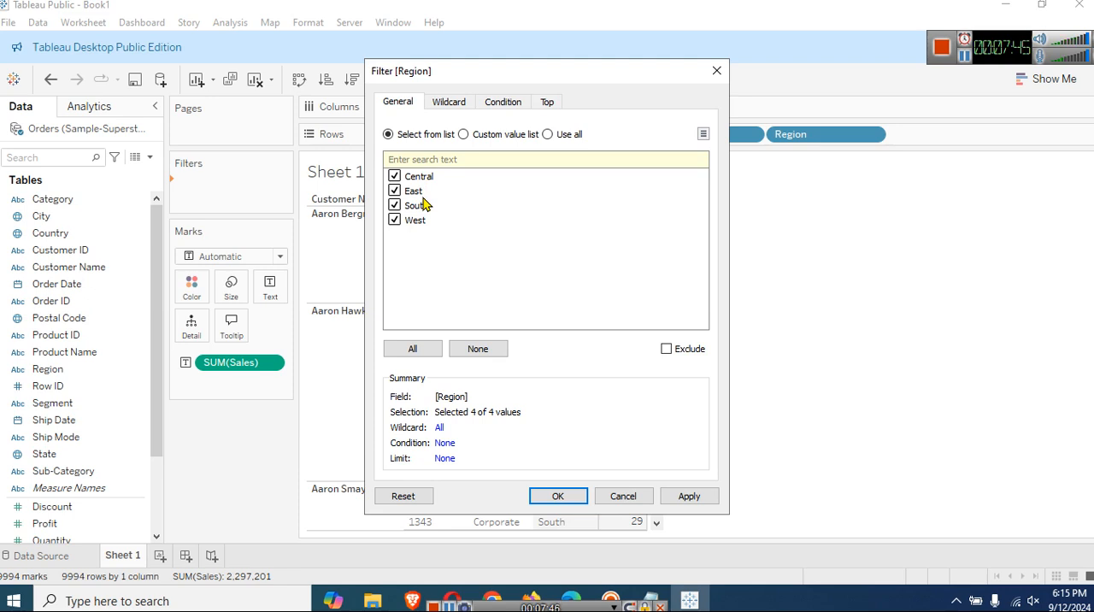
left_click(398, 176)
left_click(395, 221)
left_click(695, 495)
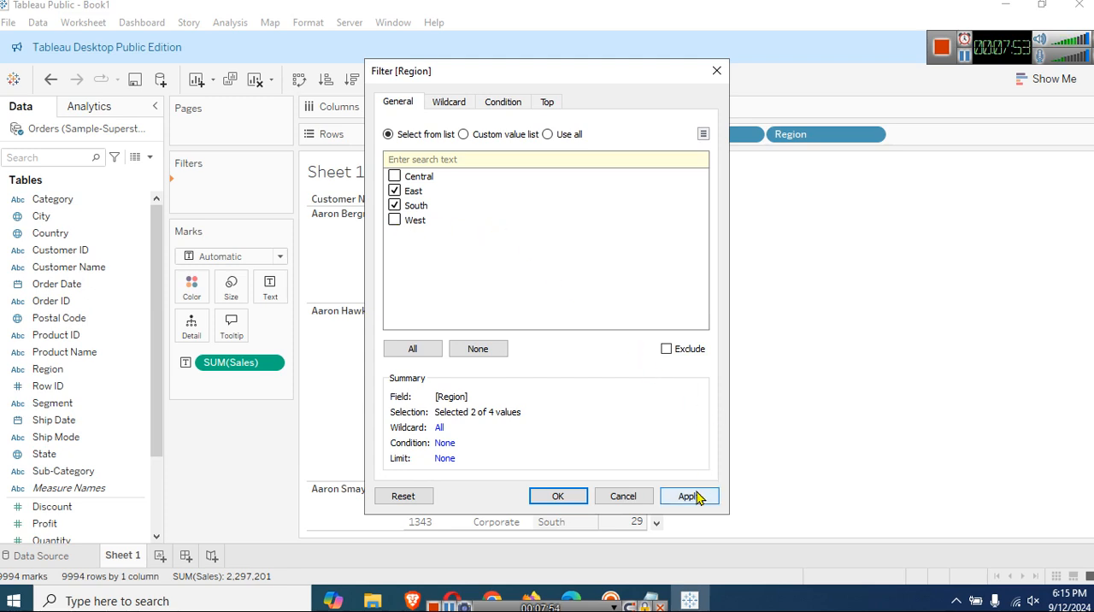
left_click(558, 498)
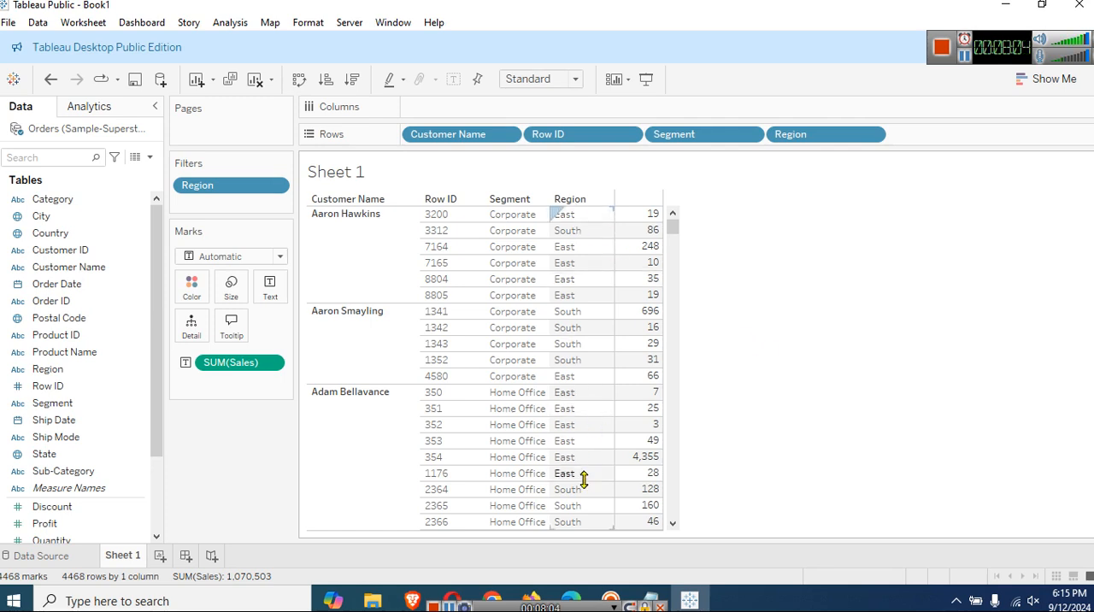
scroll(599, 410, "down", 6)
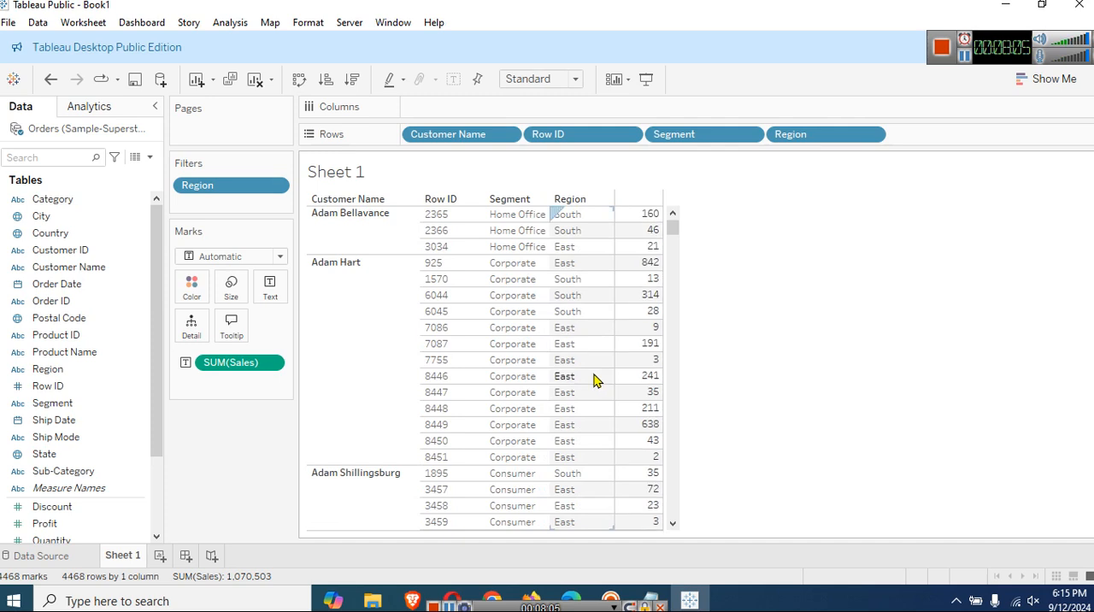
scroll(596, 381, "up", 6)
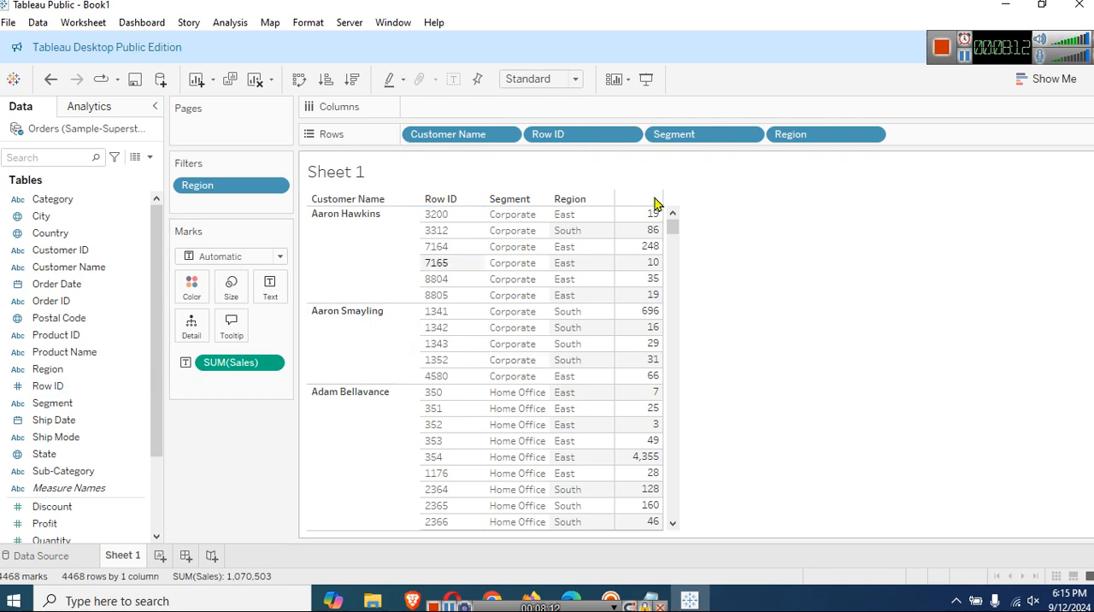
Add a Segment filter that excludes Consumer and keeps Corporate and Home Office.
left_click_drag(42, 405, 220, 205)
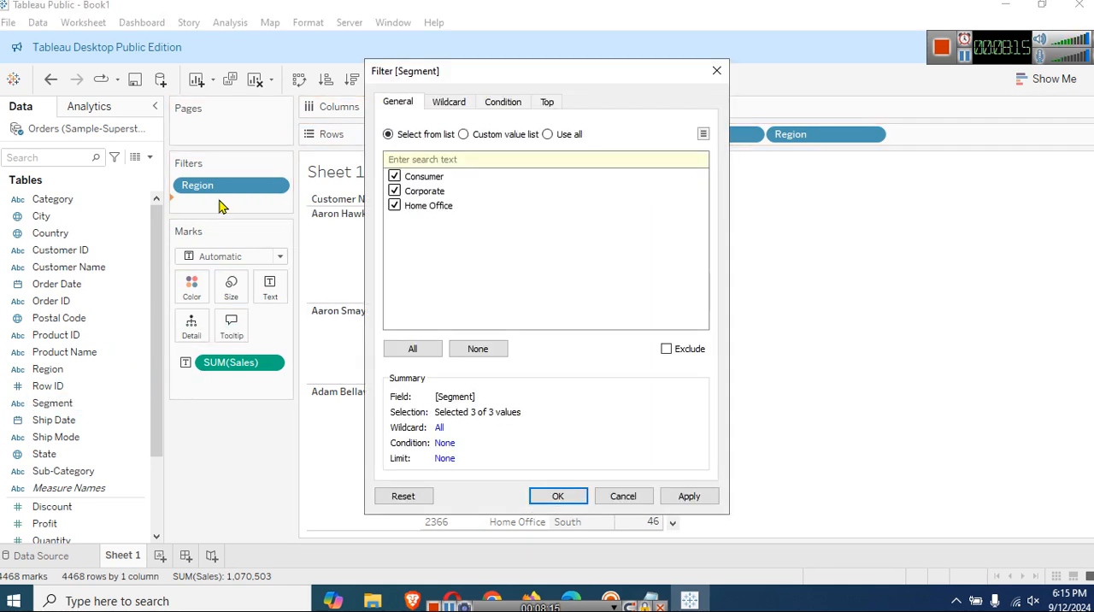
left_click(395, 176)
left_click(689, 496)
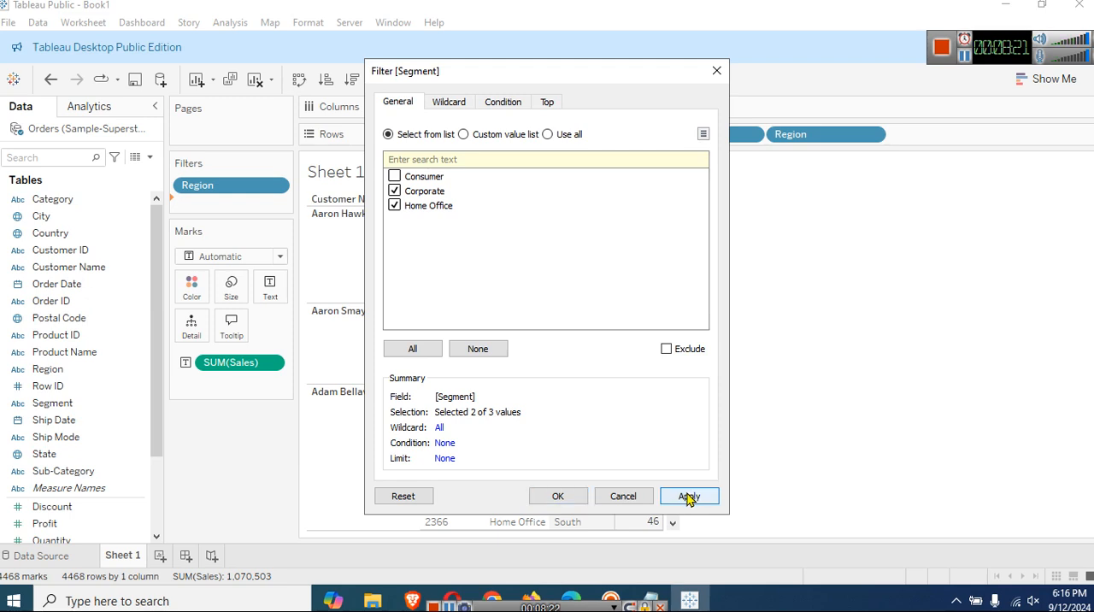
left_click(557, 496)
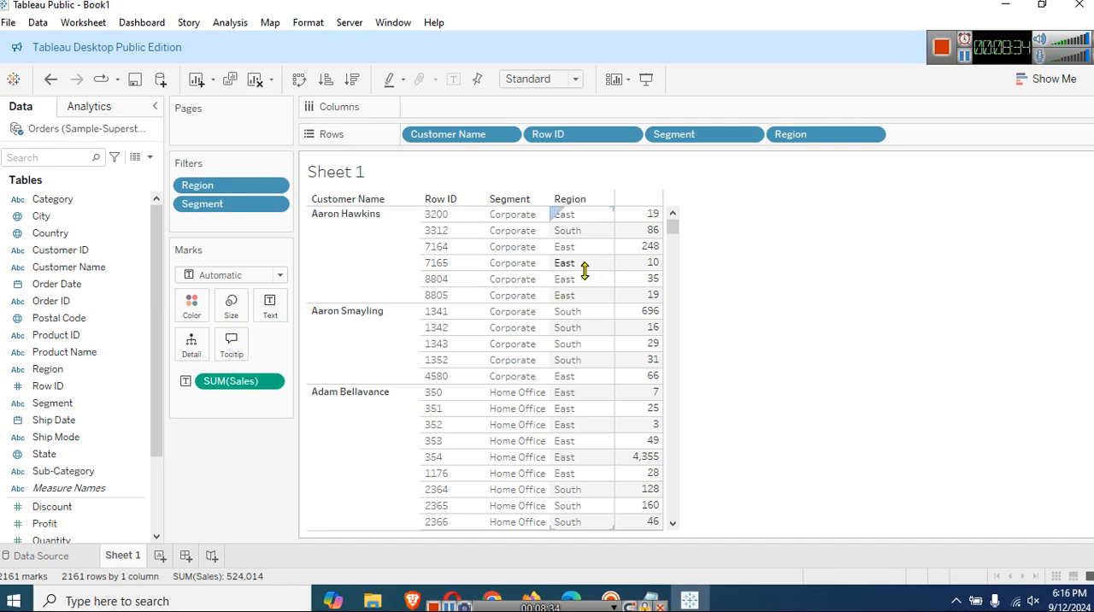
Examine the Customer Name, Segment and Region columns of the table filtered by both fields.
scroll(573, 402, "down", 6)
scroll(566, 400, "down", 12)
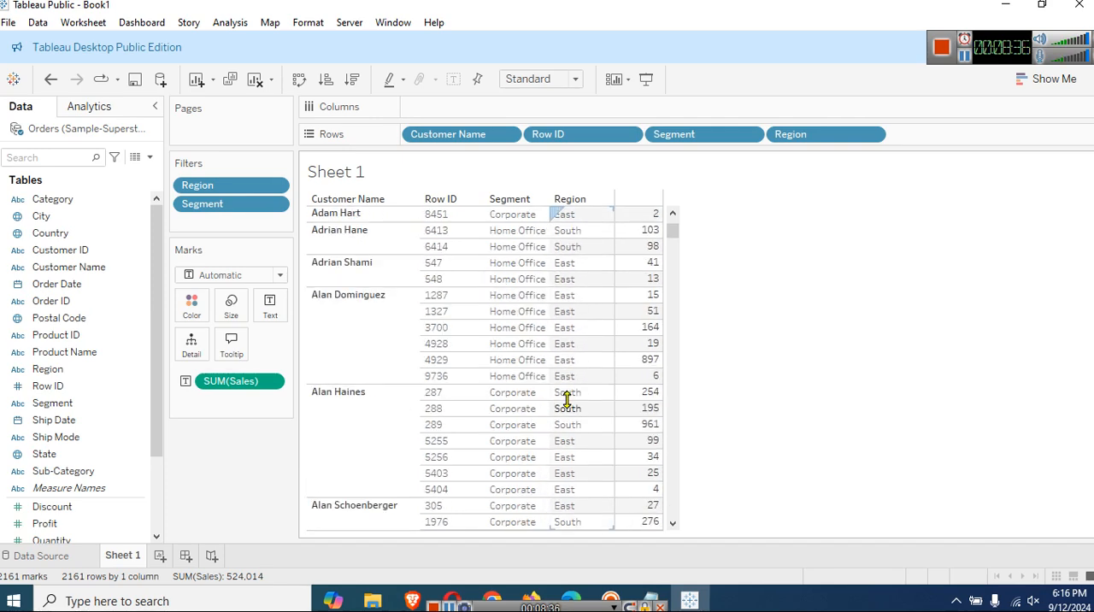
scroll(571, 400, "up", 18)
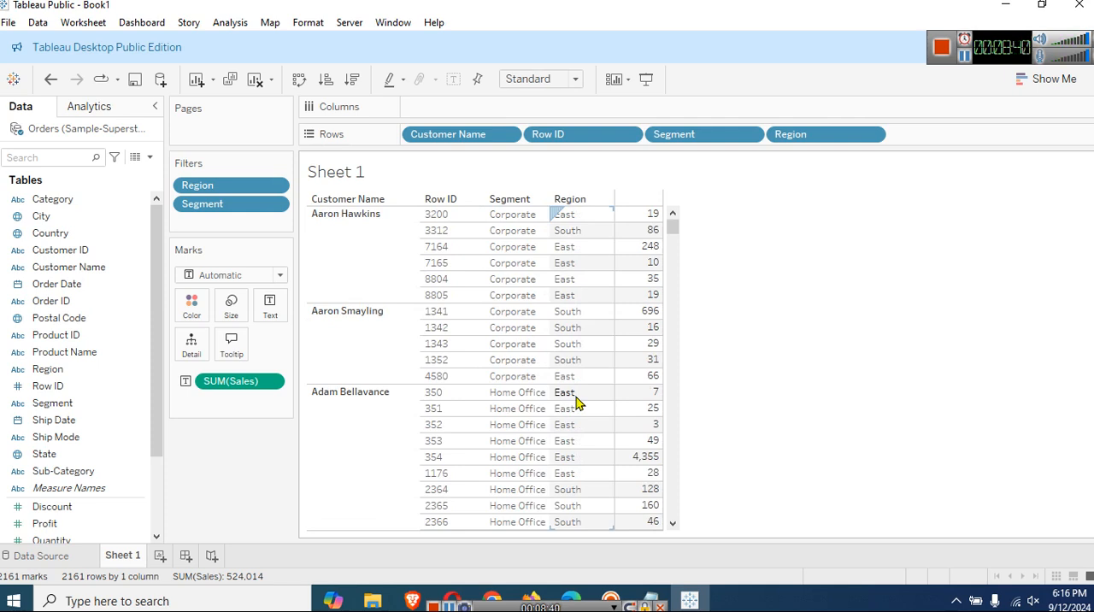
left_click(398, 288)
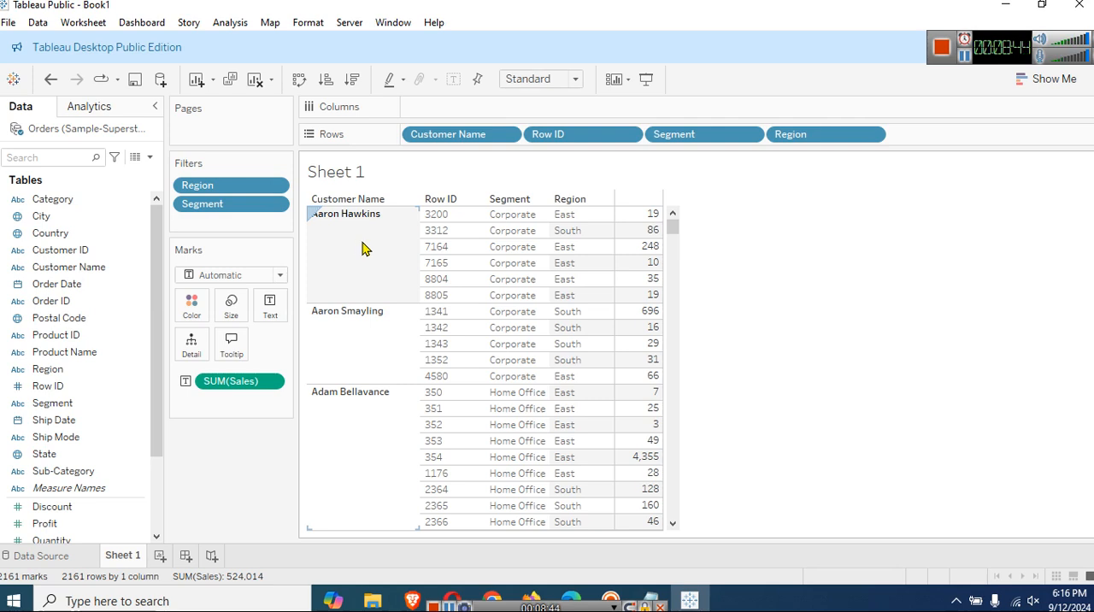
left_click(513, 215)
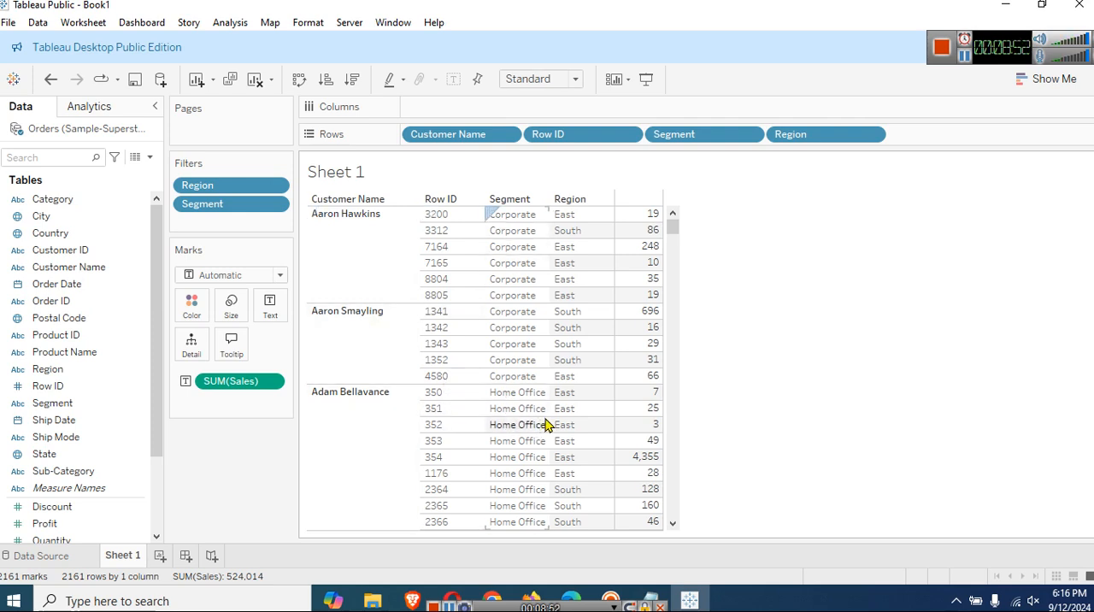
scroll(545, 425, "down", 5)
scroll(501, 403, "down", 6)
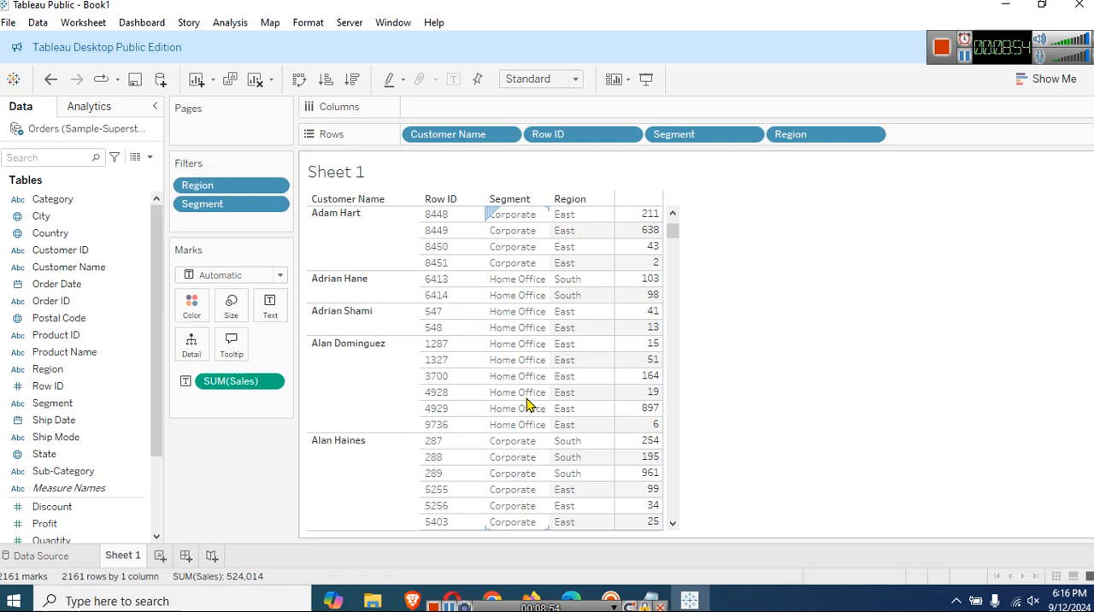
scroll(513, 406, "up", 10)
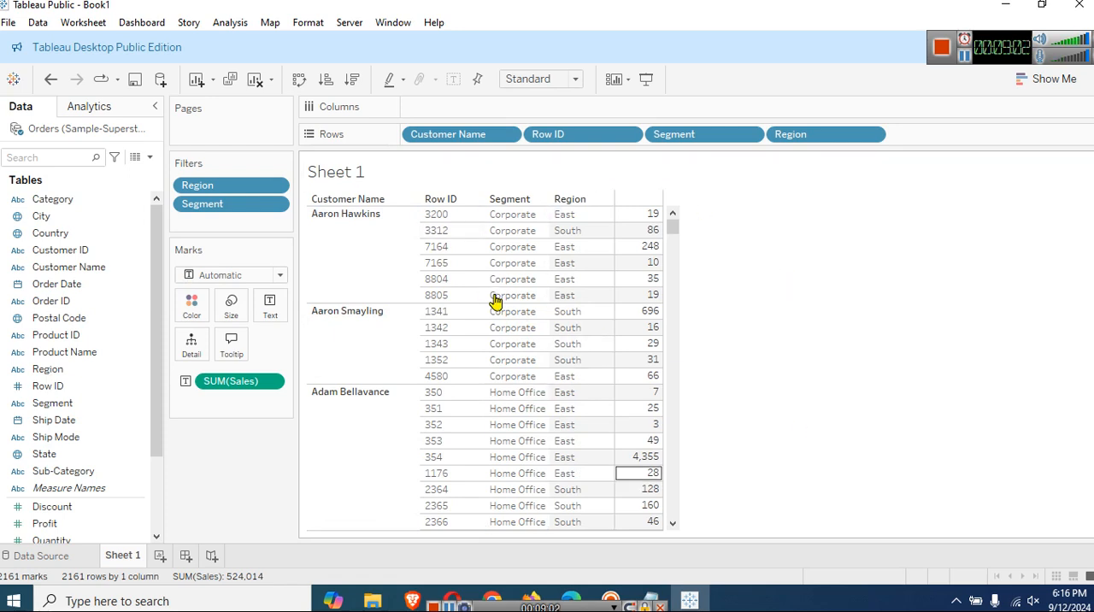
View the sheet in Presentation Mode and return to the normal worksheet view.
left_click(646, 79)
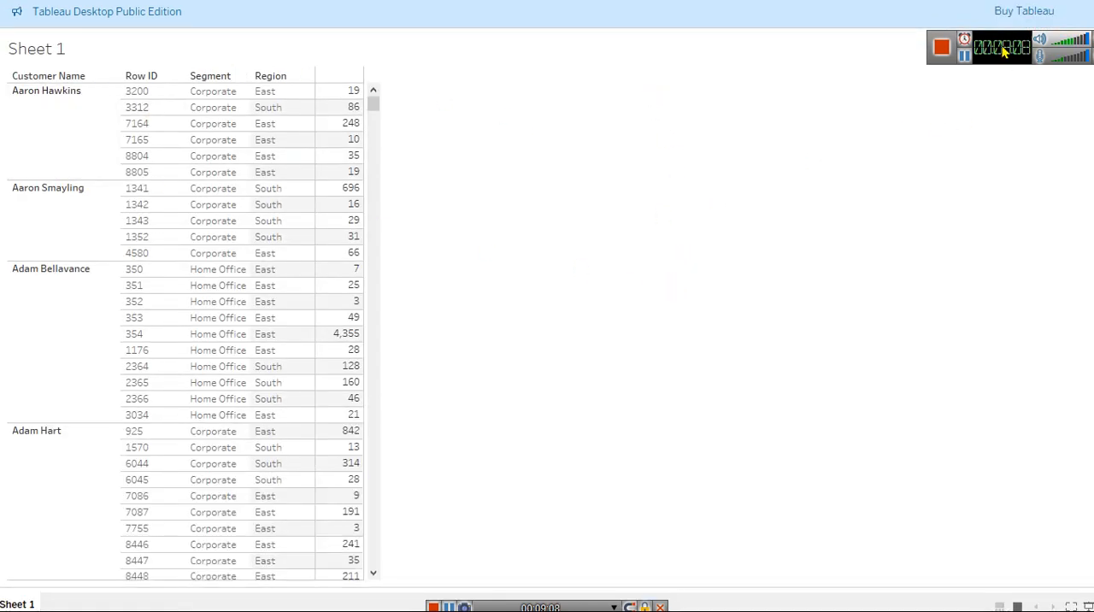
left_click_drag(1001, 46, 1037, 104)
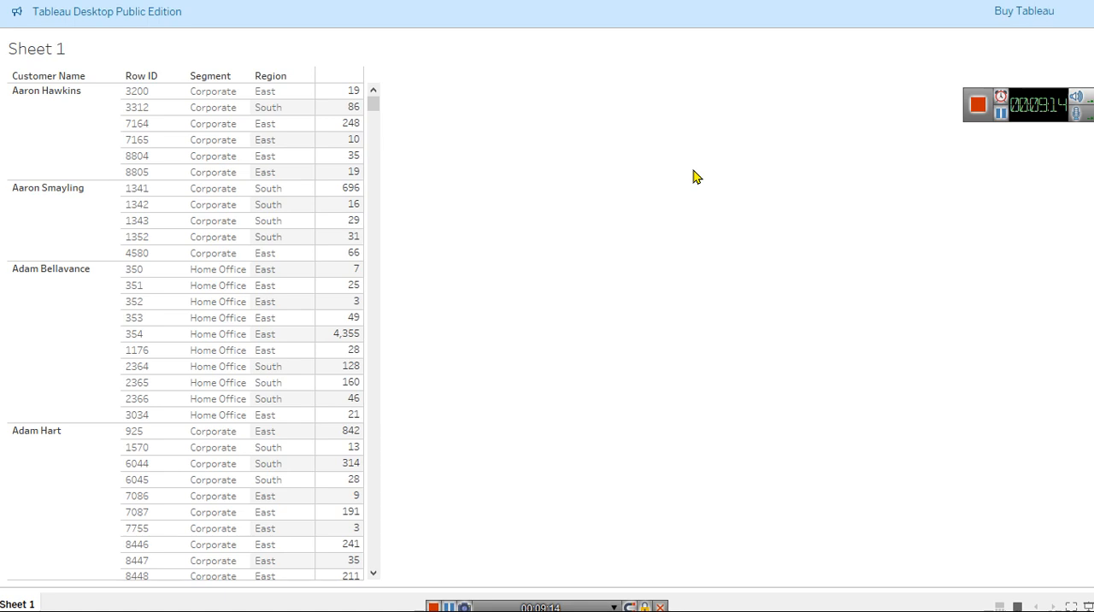
left_click_drag(1029, 106, 973, 21)
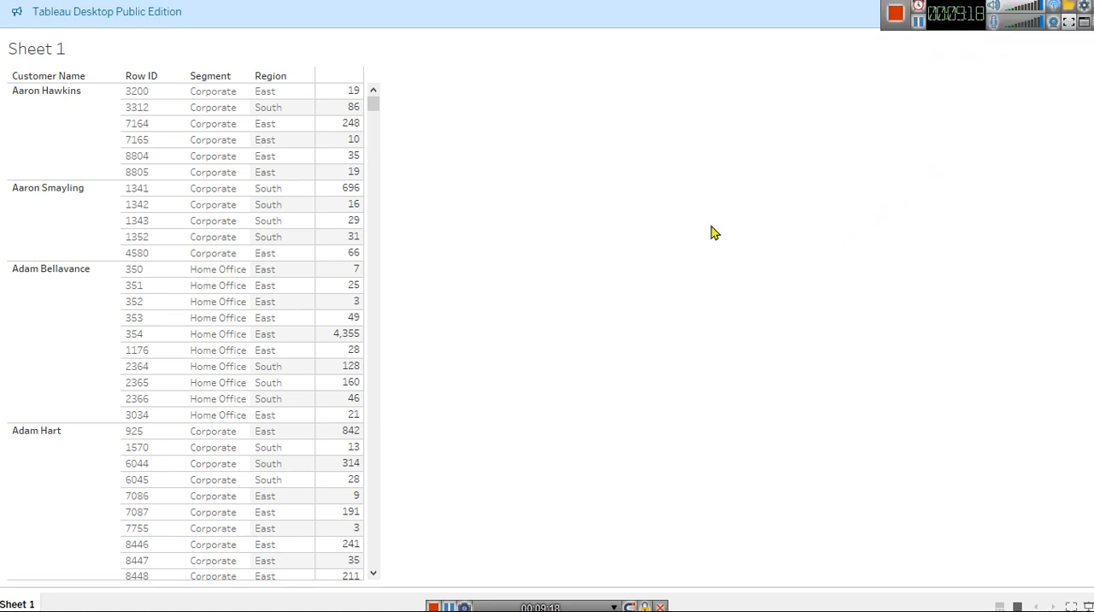
key("Escape")
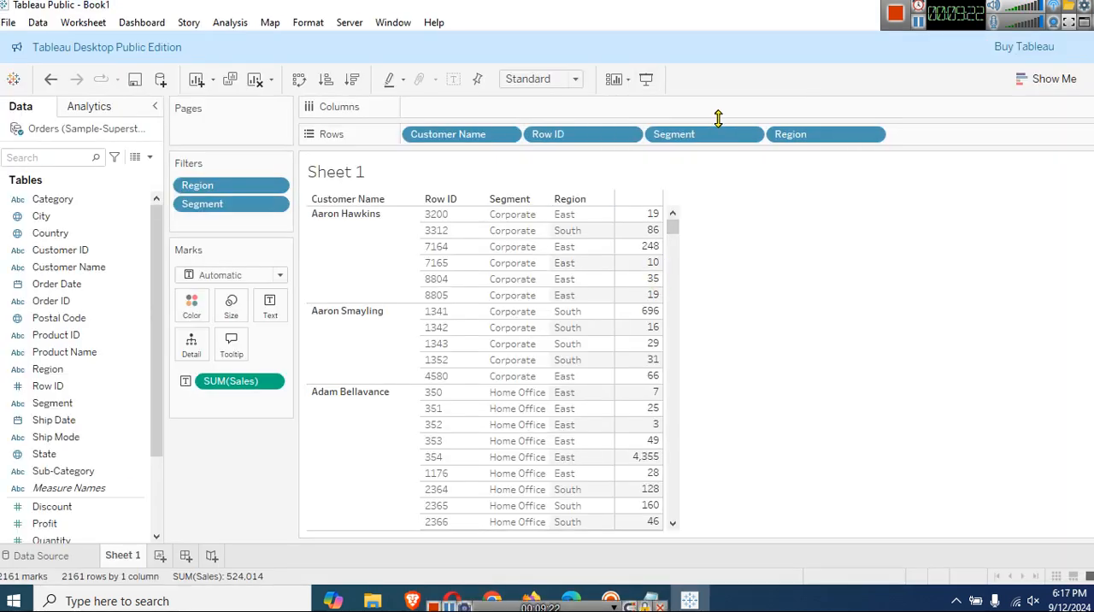
Show the Region filter control beside the table and include all regions: Central, East, South and West.
right_click(227, 186)
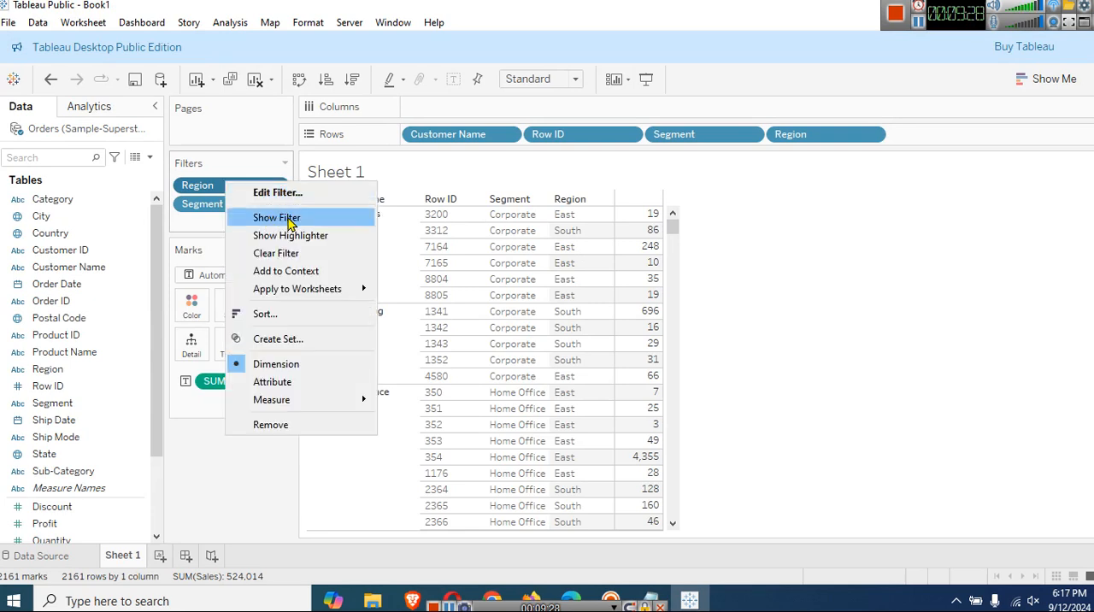
left_click(277, 218)
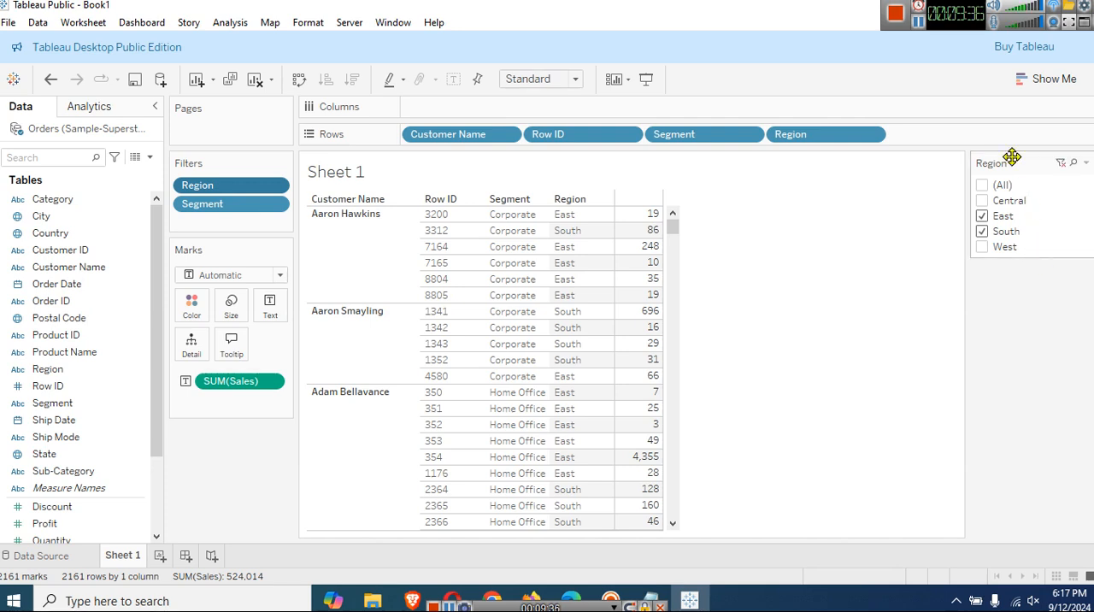
left_click(997, 247)
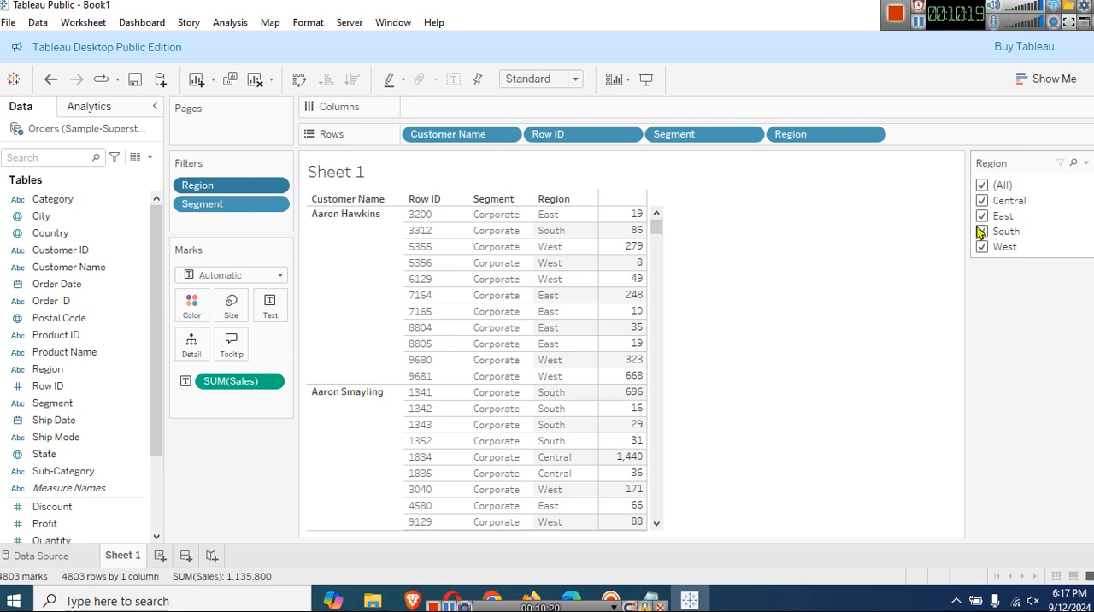
Switch to Notepad and start a query below the "Hindi Class" line with the word "Select".
left_click(649, 602)
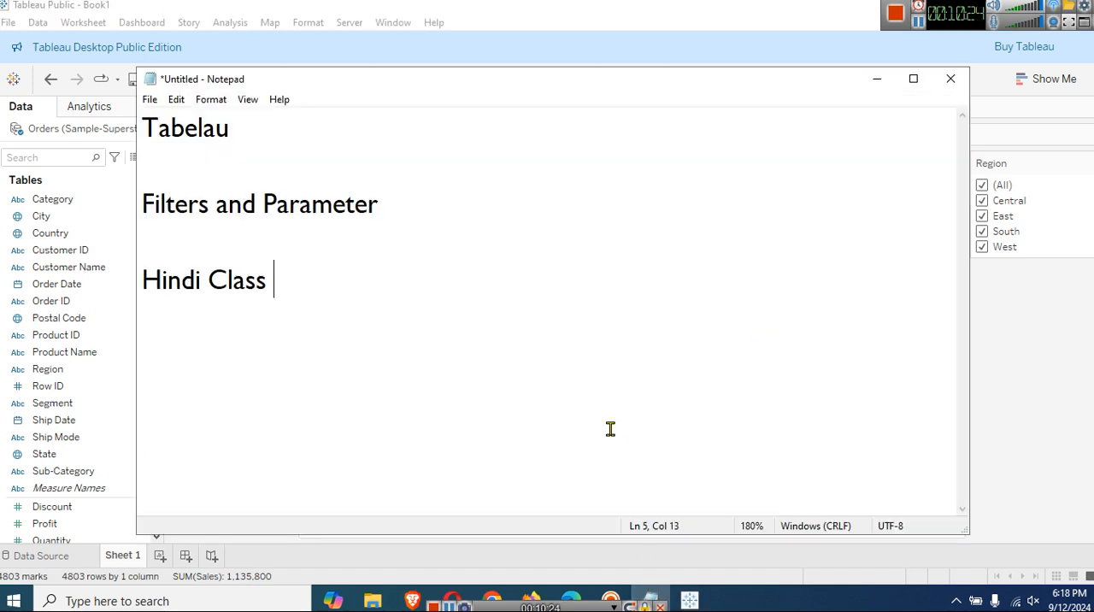
scroll(610, 429, "down", 4)
key("Return")
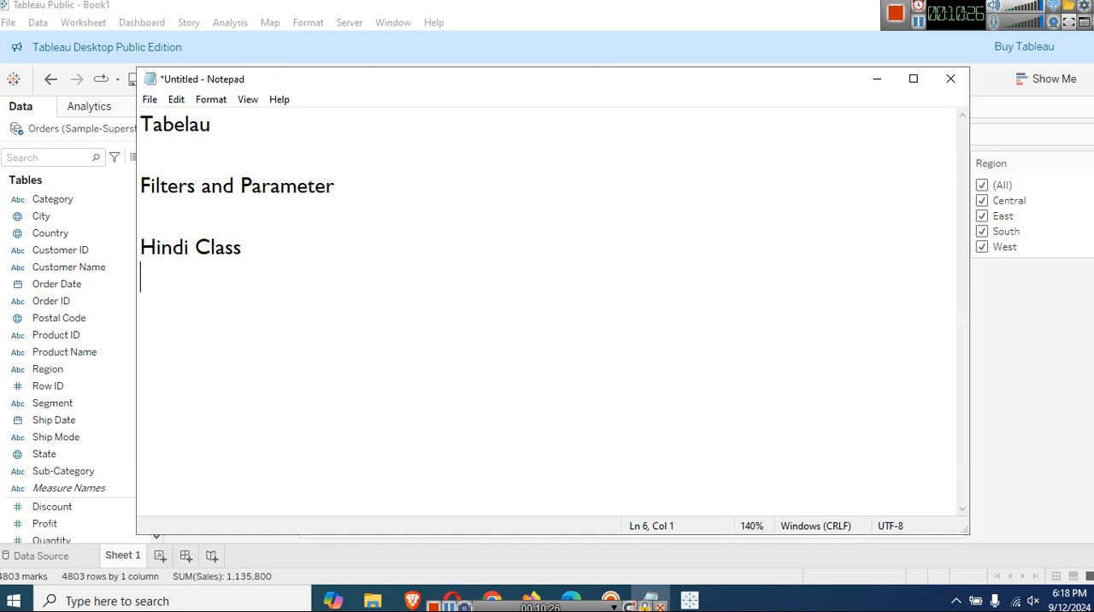
key("Return")
key("Return")
type("Select ")
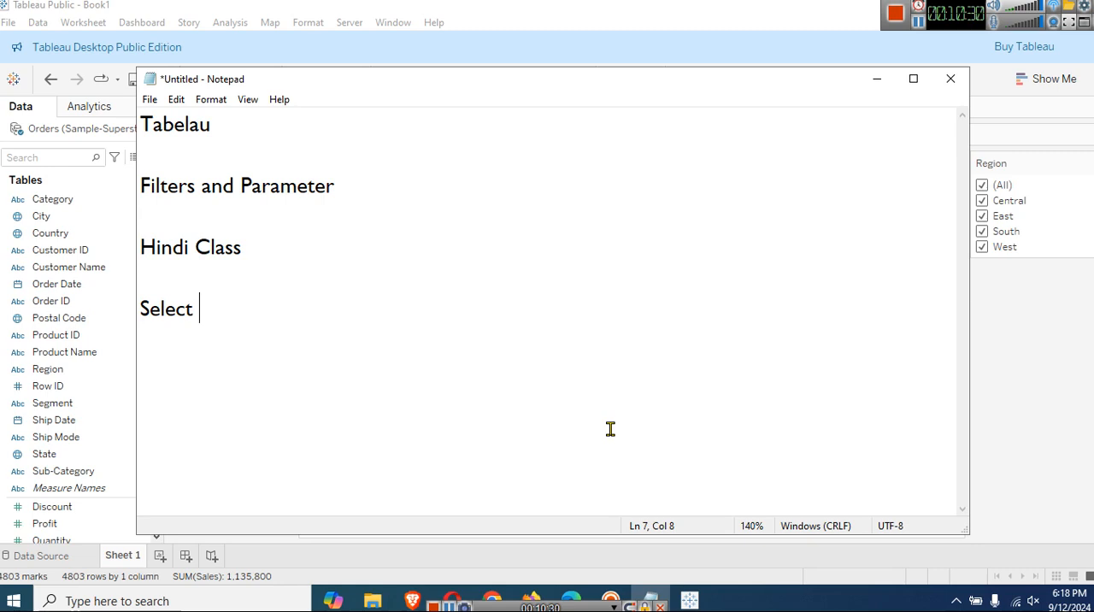
type("Dat")
key("BackSpace")
key("BackSpace")
key("BackSpace")
Complete the Select line with the columns "Customer_name, row_id, segment, region", keeping the worksheet's Rows fields in view.
left_click_drag(689, 83, 746, 289)
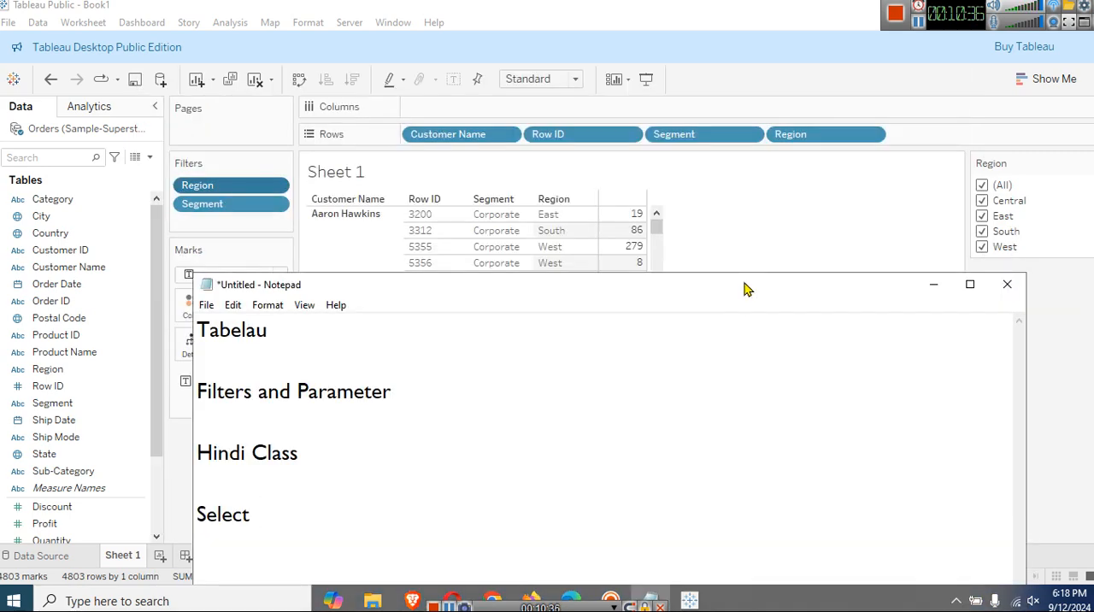
type("Custom")
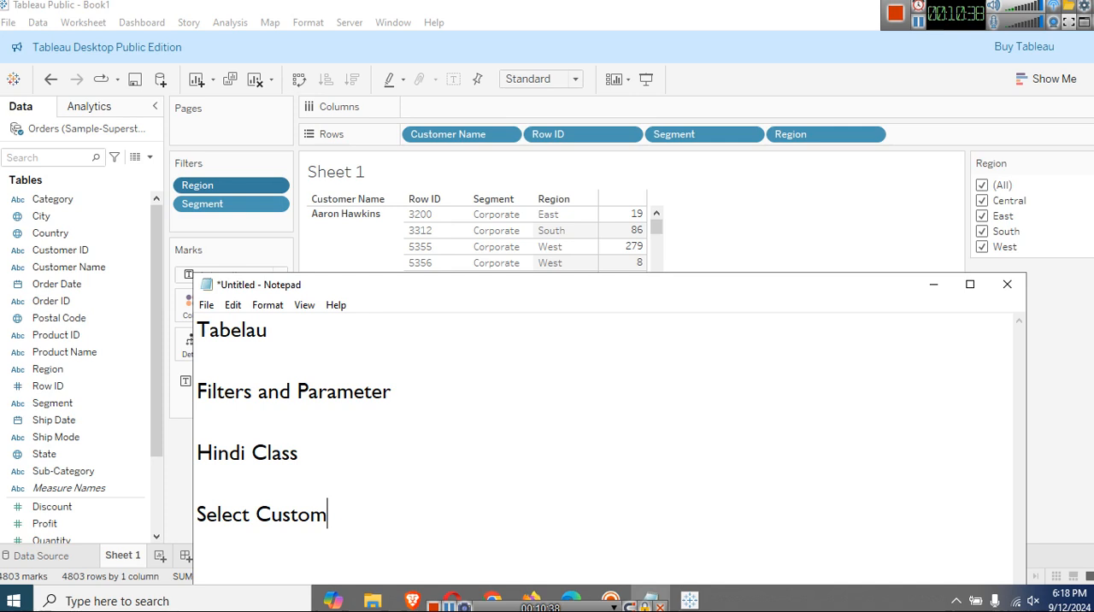
type("er_name")
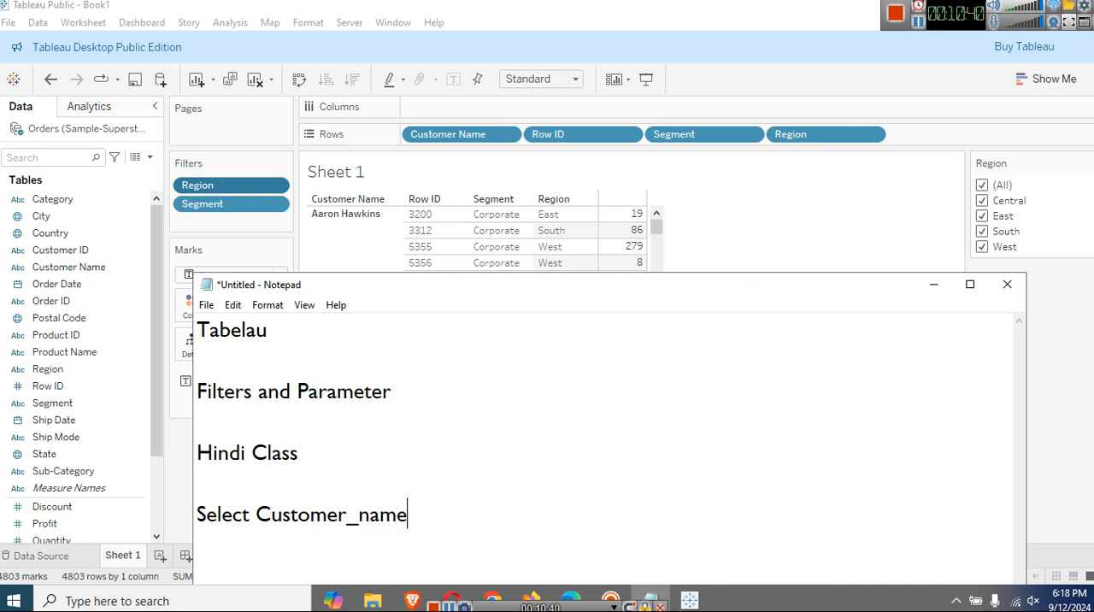
type(", row_")
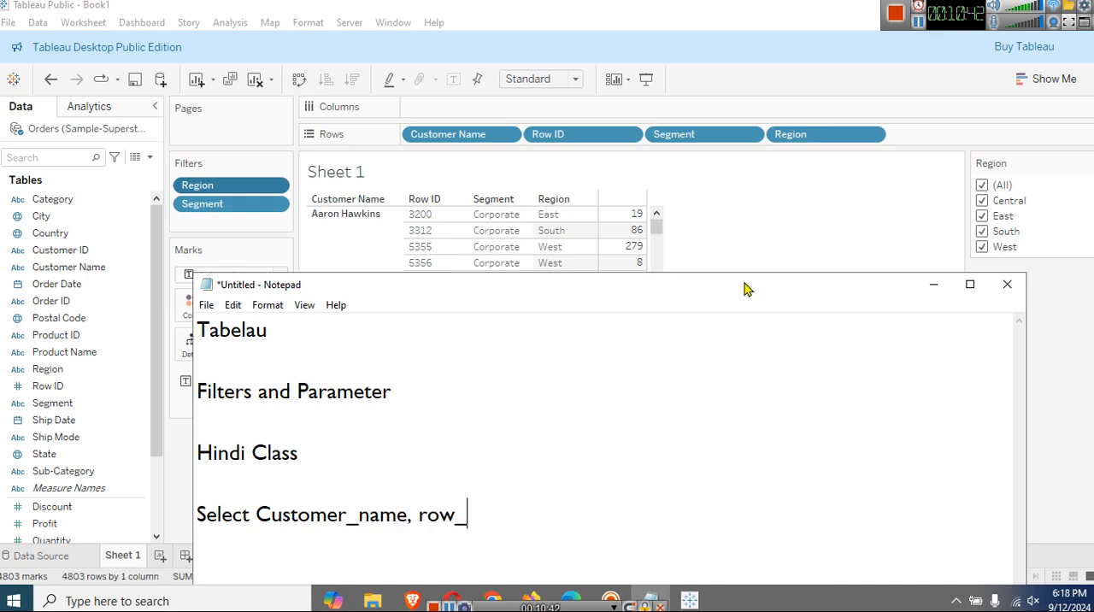
type("id, ")
type("se")
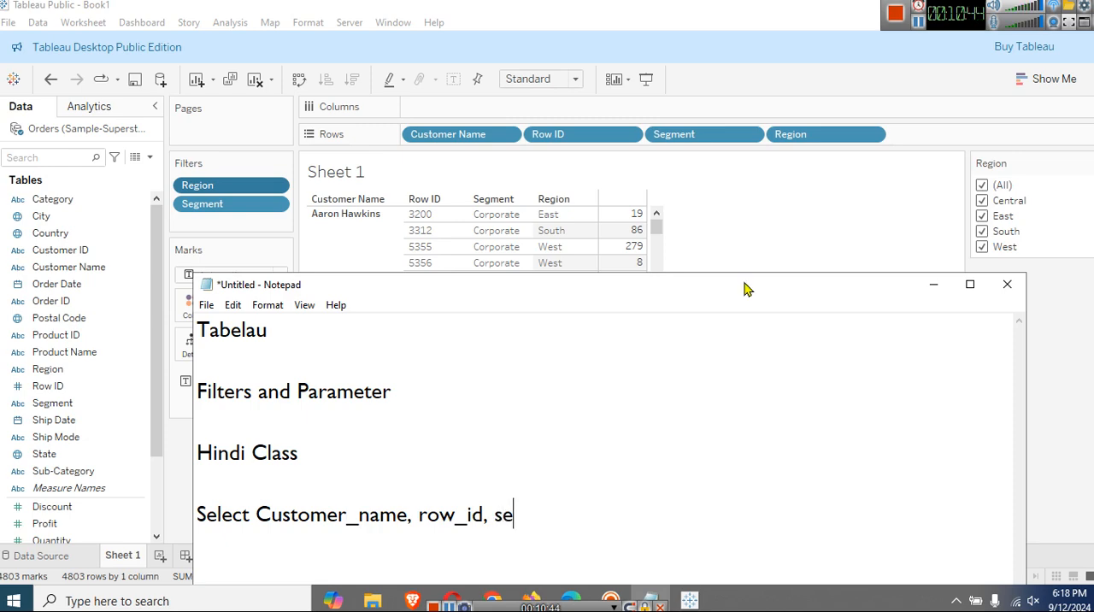
type("gment, region")
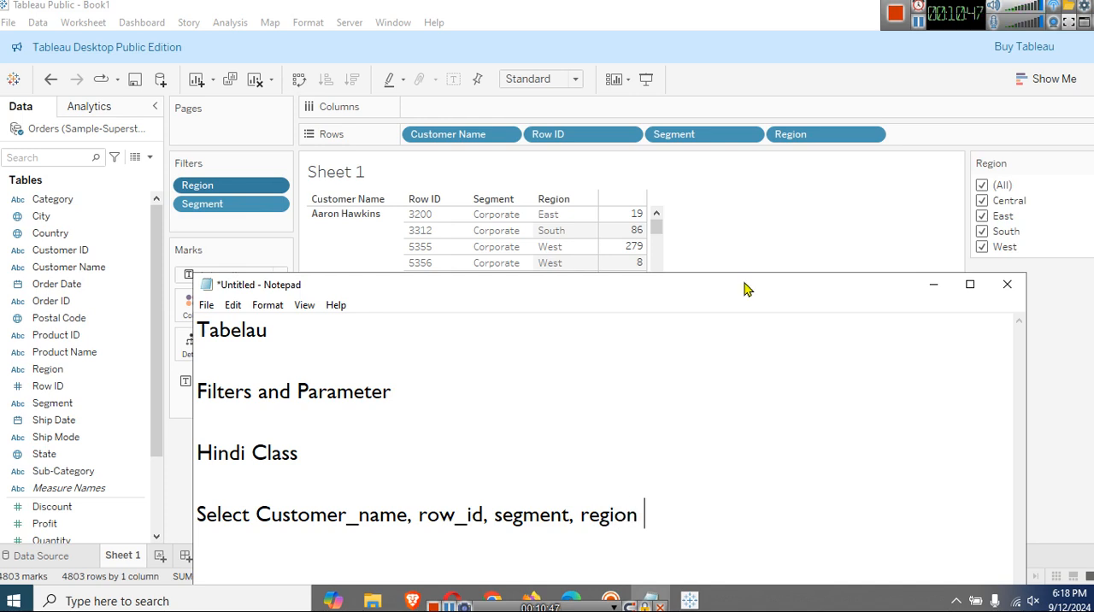
key("Return")
Move the Notepad window up and add the line "FROM orders" below the Select line.
left_click_drag(743, 289, 737, 182)
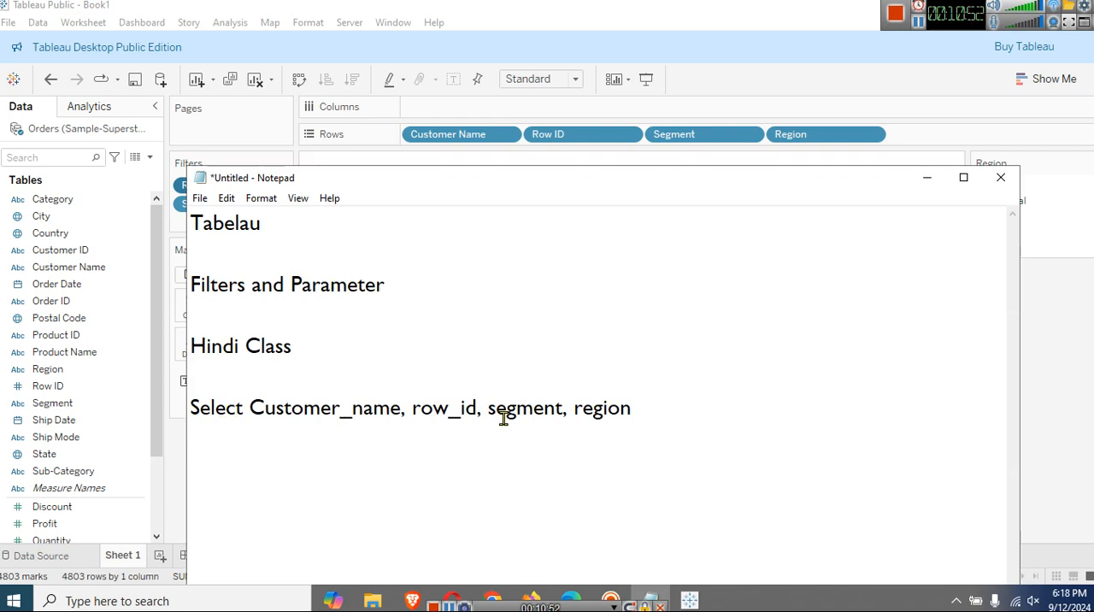
double_click(219, 410)
left_click(249, 450)
type("FROM")
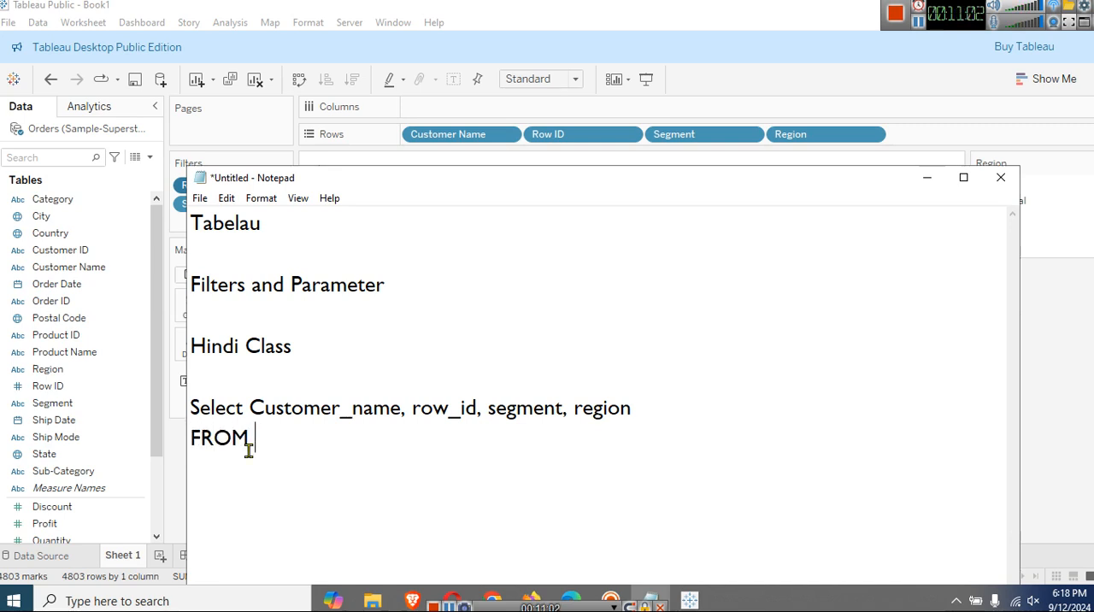
type(" orders")
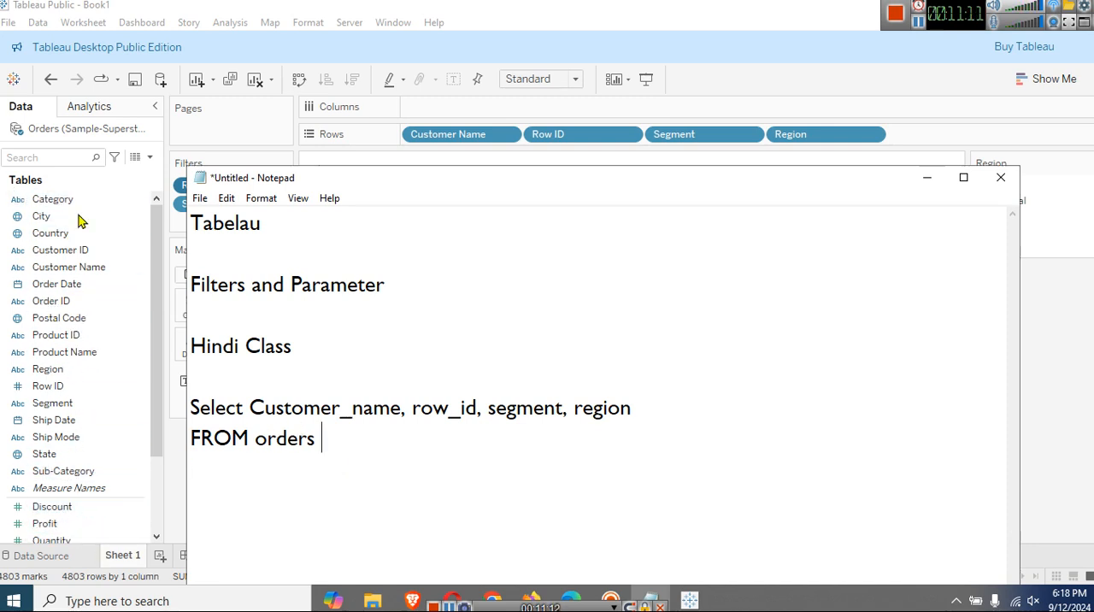
Highlight the query's column list, the Select keyword and the orders table name in turn to review them.
left_click_drag(249, 407, 638, 407)
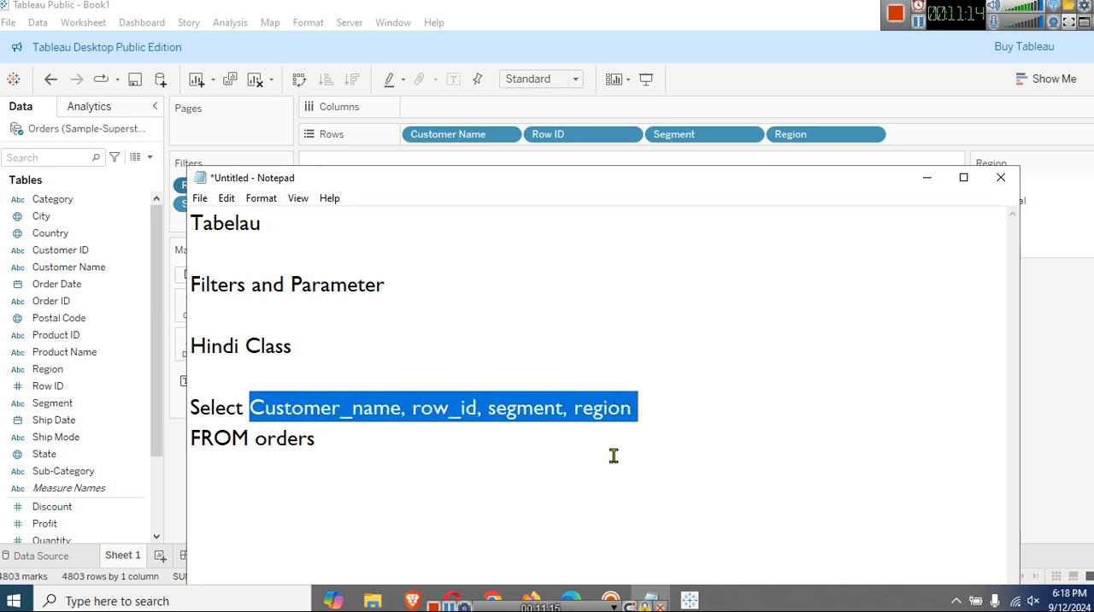
double_click(228, 412)
left_click_drag(255, 408, 640, 411)
left_click(652, 464)
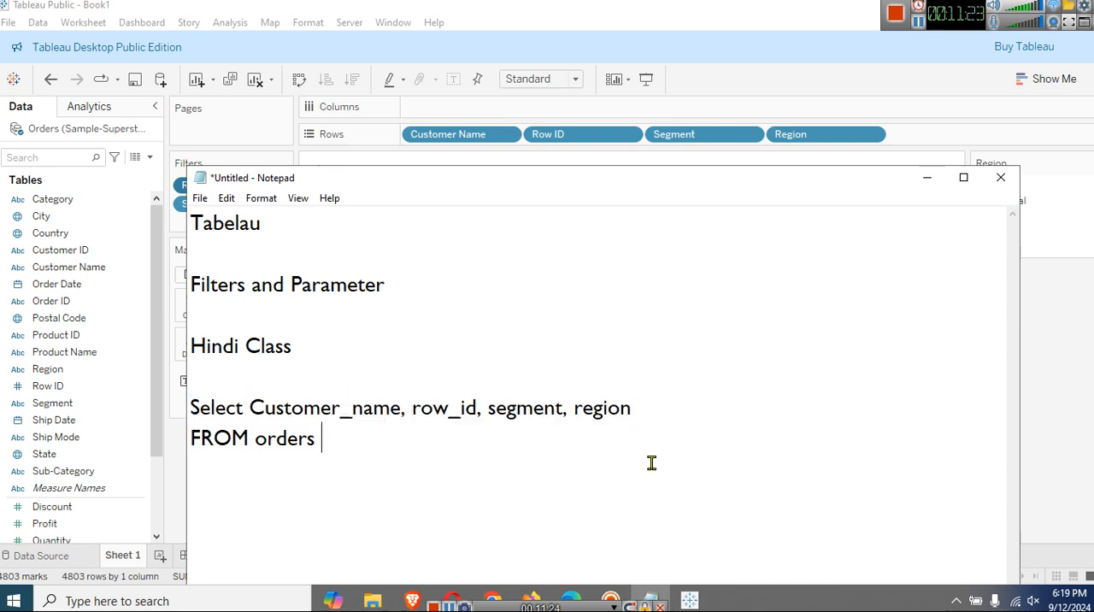
double_click(296, 443)
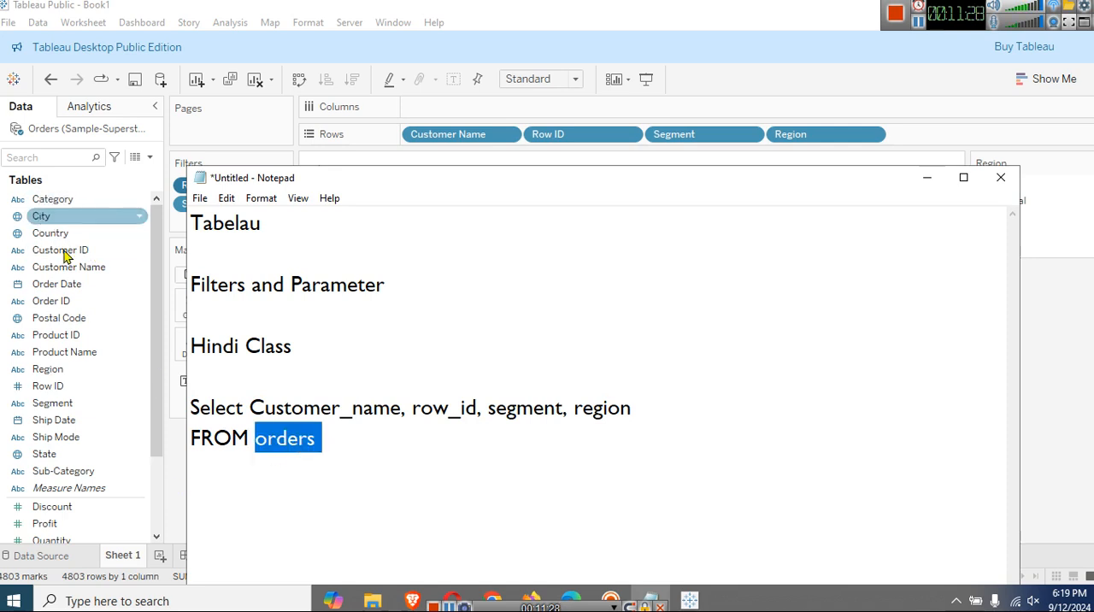
left_click(391, 488)
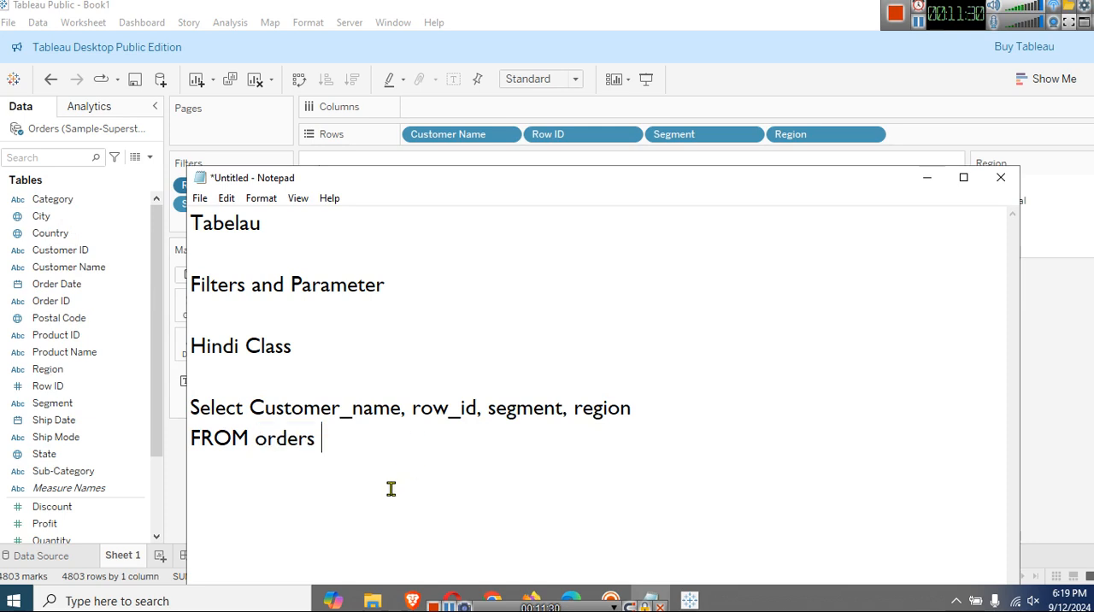
Start a WHERE line below "FROM orders" and narrow and move the Notepad window to uncover the Region filter values.
key("Return")
type("WHERE")
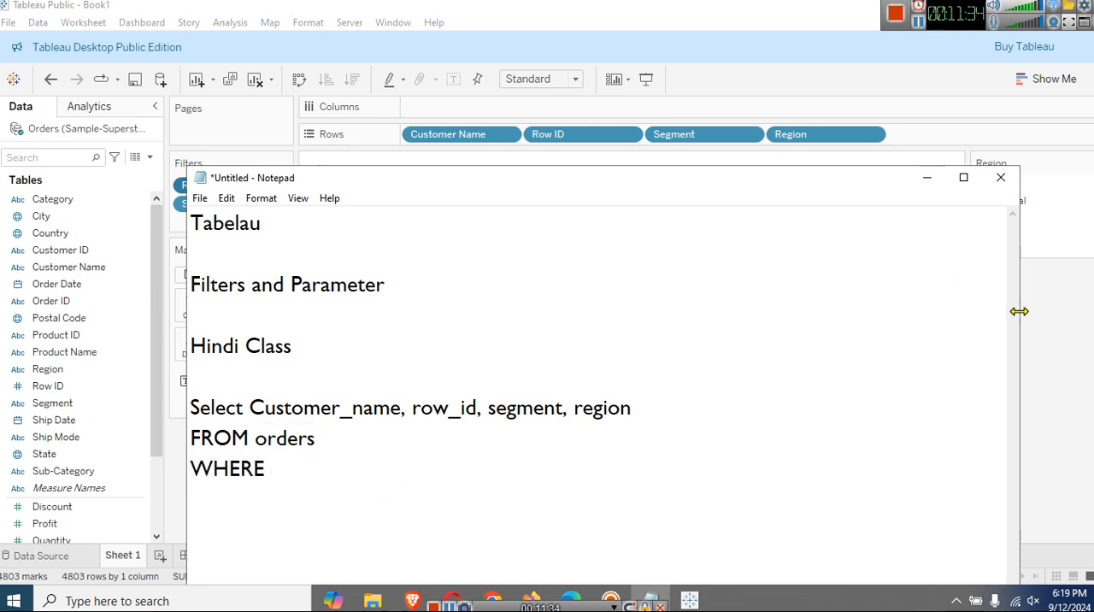
left_click_drag(1021, 310, 893, 309)
left_click_drag(700, 181, 709, 156)
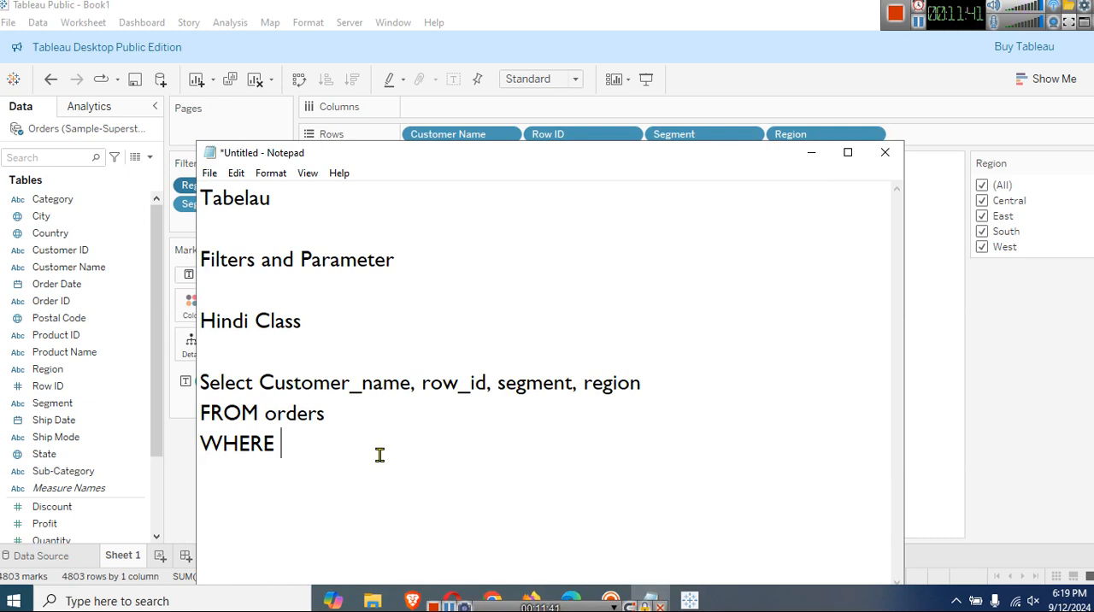
Complete the WHERE line with the condition "Region = 'Central' OR Region='East'".
type("Region ")
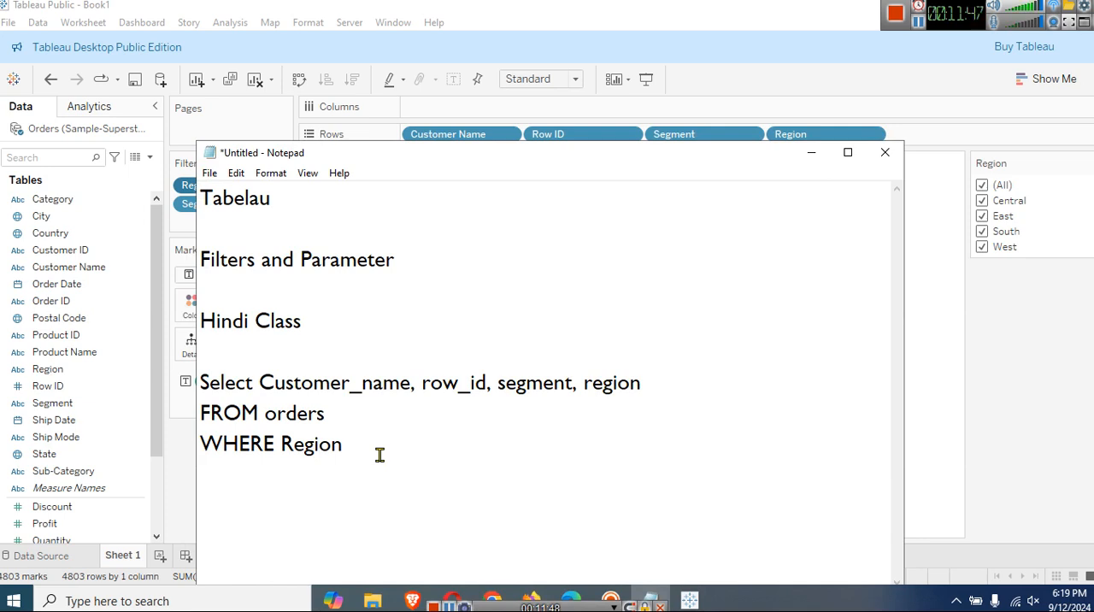
type("= 'Central' OR ")
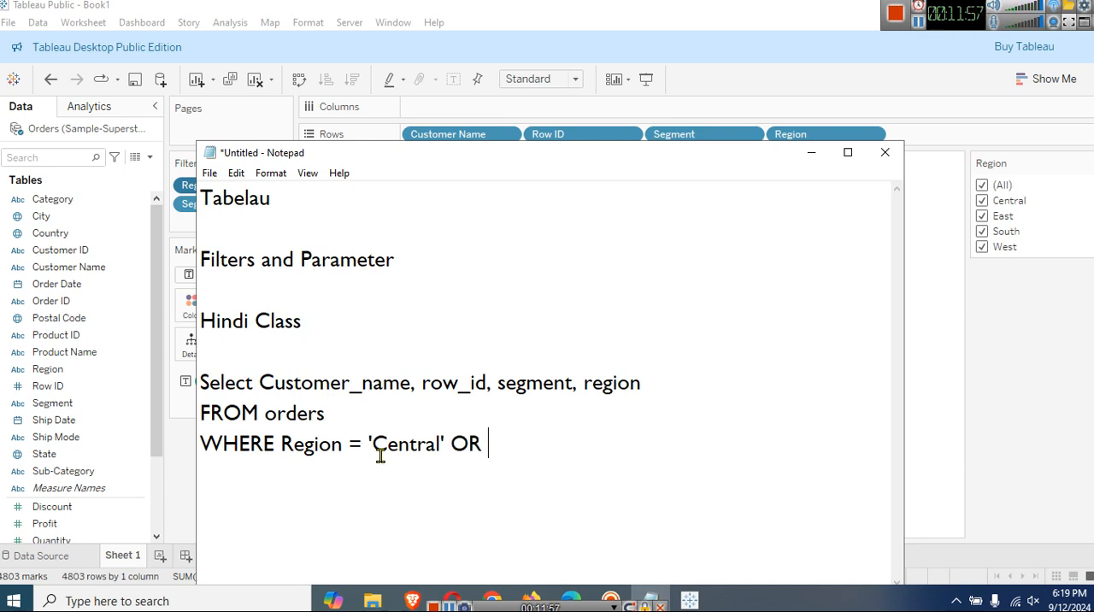
type("Region")
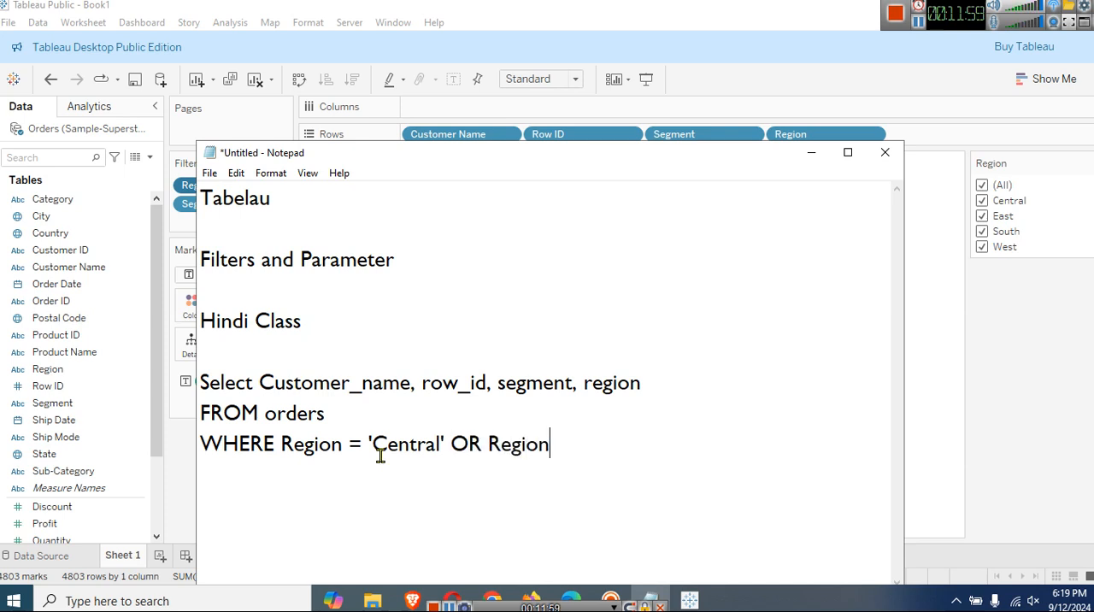
type("='East")
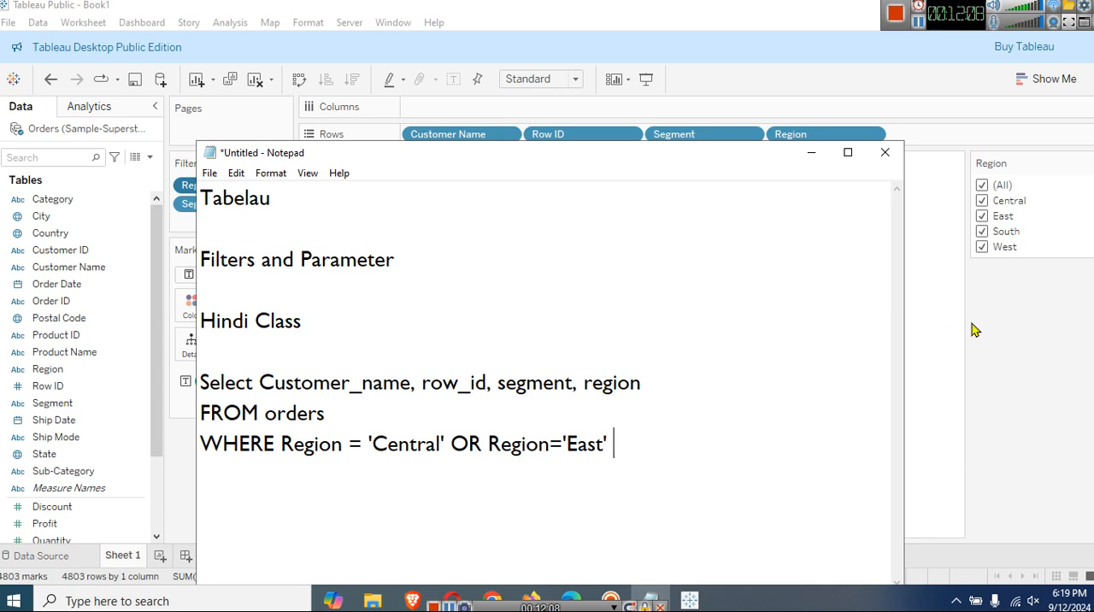
Switch to Tableau and limit the Region filter to Central and East only.
left_click(987, 195)
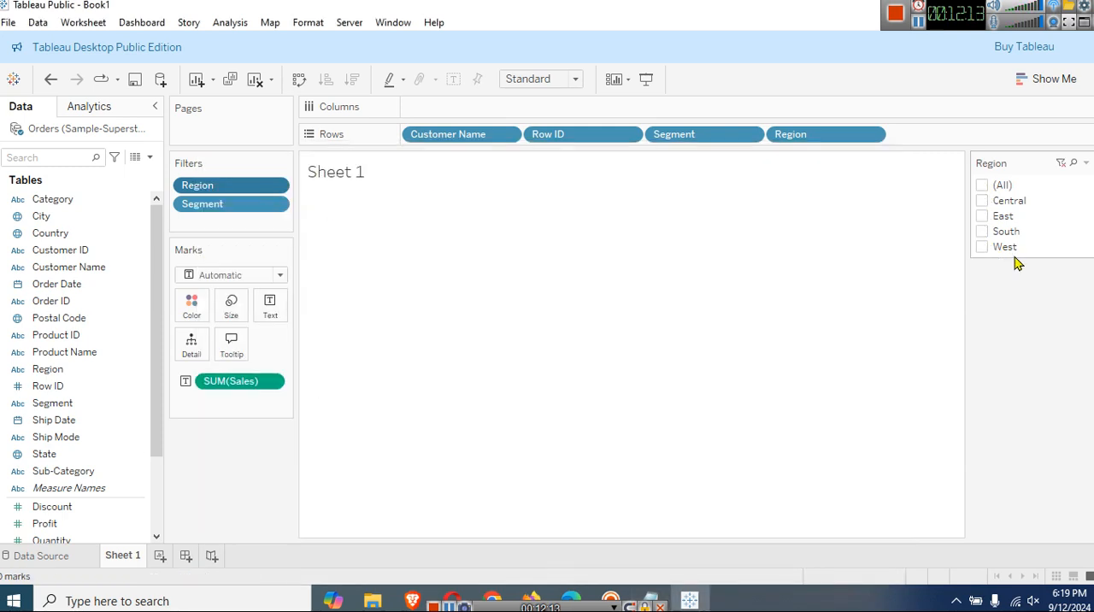
left_click(983, 217)
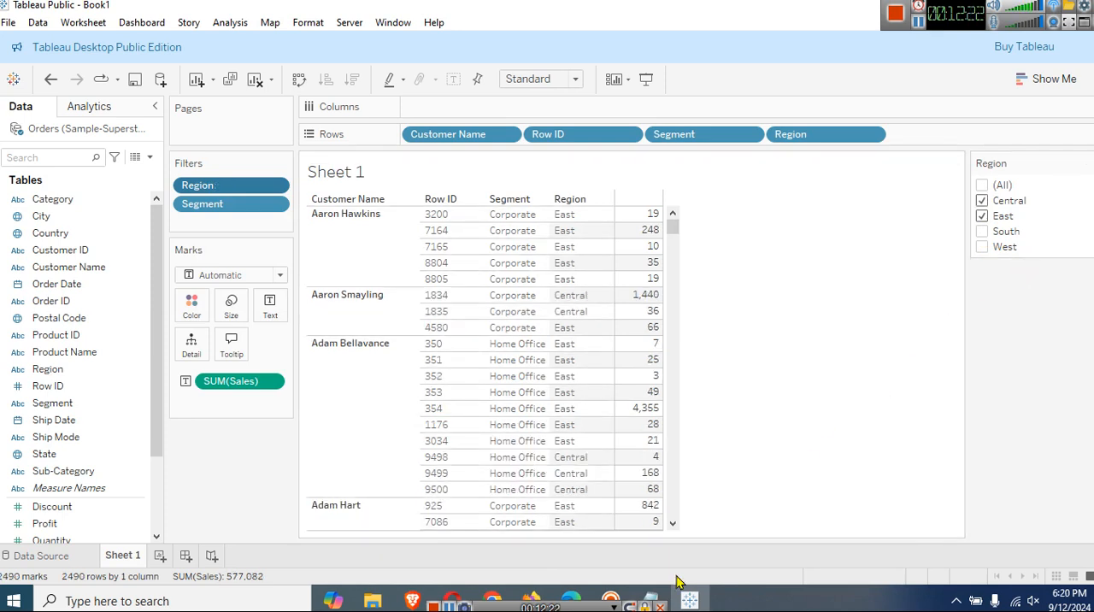
Bring Notepad back and place its window over the lower part of the table with the whole query in view.
mouse_move(650, 601)
left_click(669, 539)
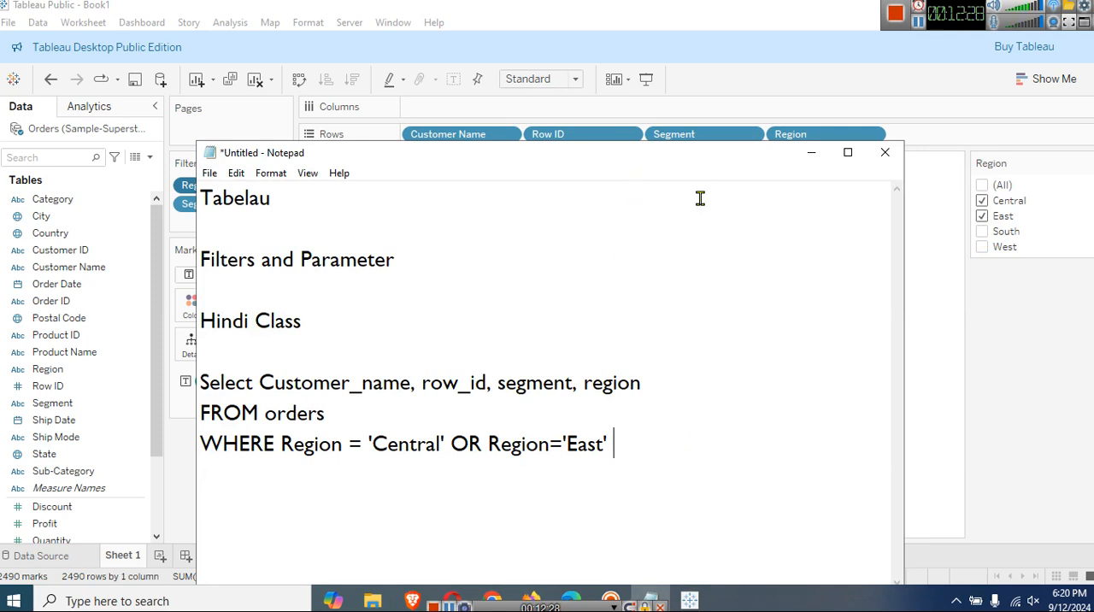
left_click_drag(654, 156, 644, 379)
scroll(781, 365, "down", 1)
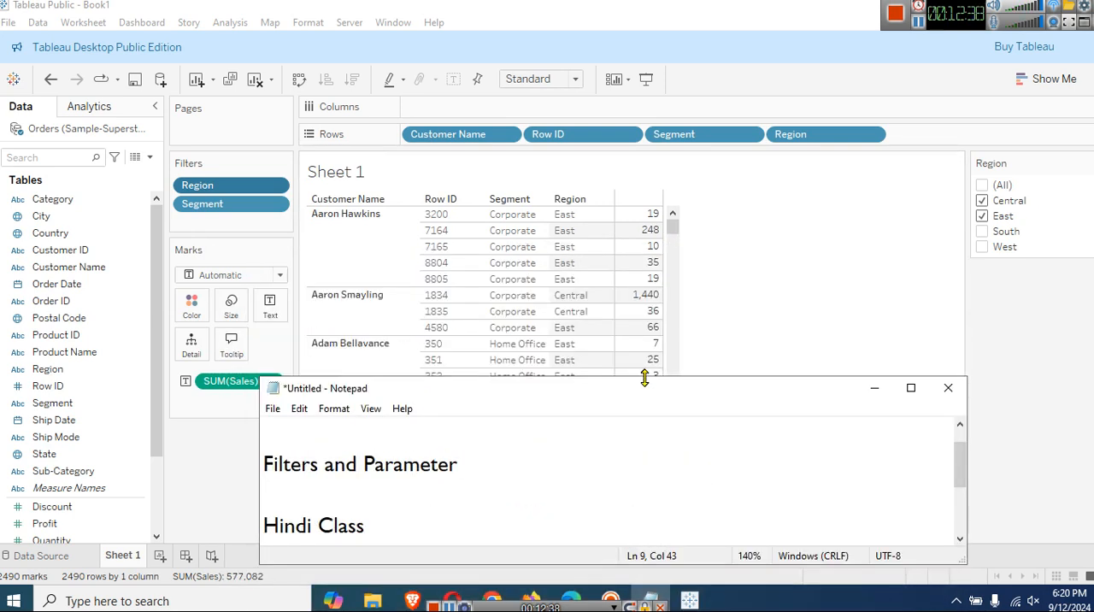
scroll(647, 419, "down", 1)
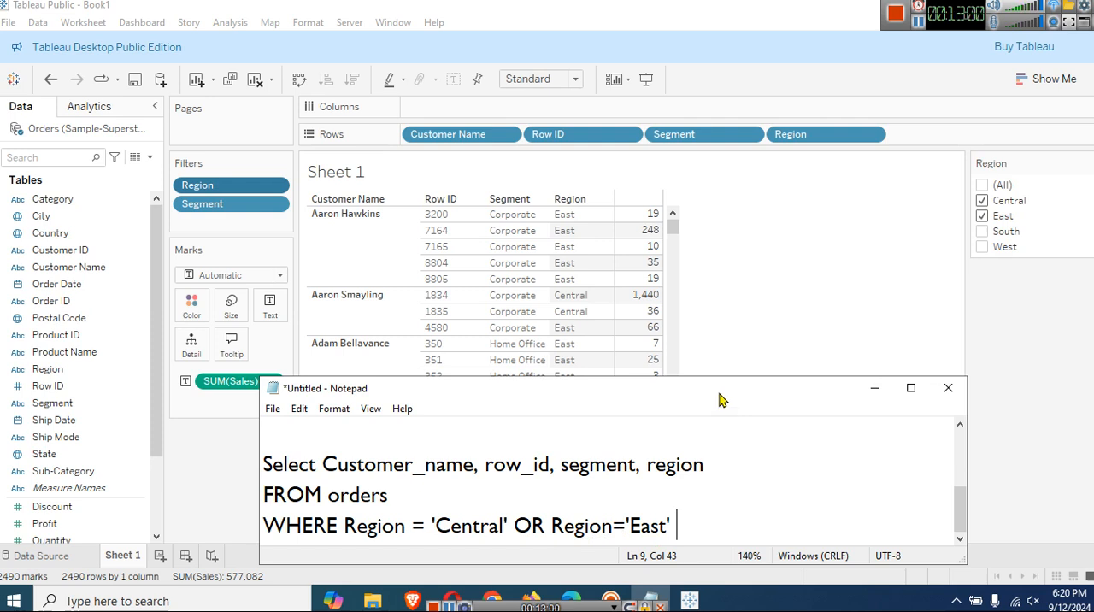
left_click_drag(718, 400, 724, 346)
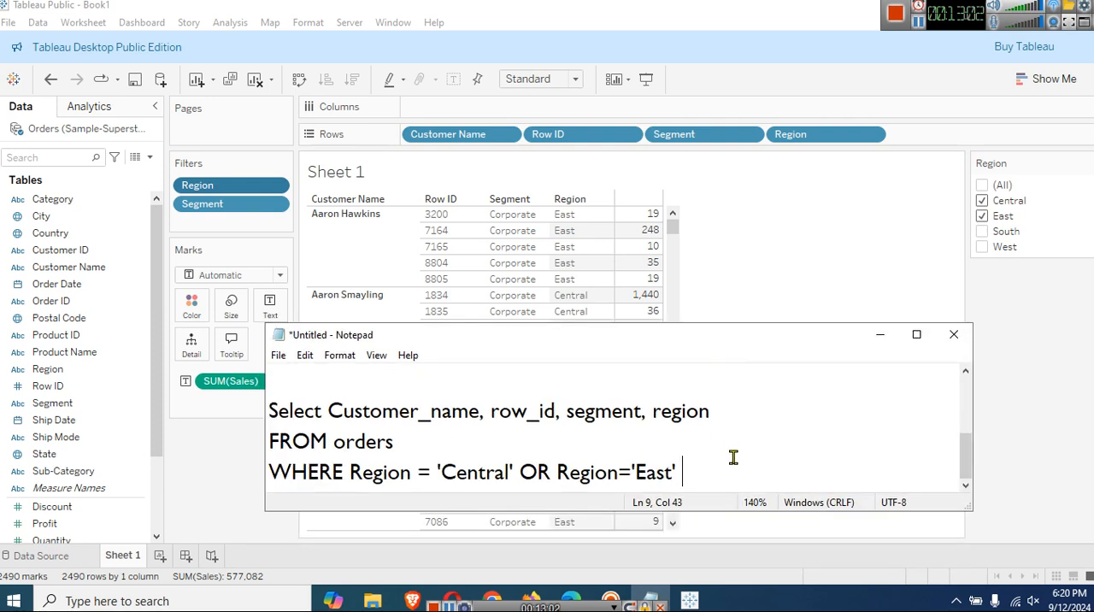
Add the note "OR => Logical Operator" below the query, separated by a blank line.
key("Return")
key("Return")
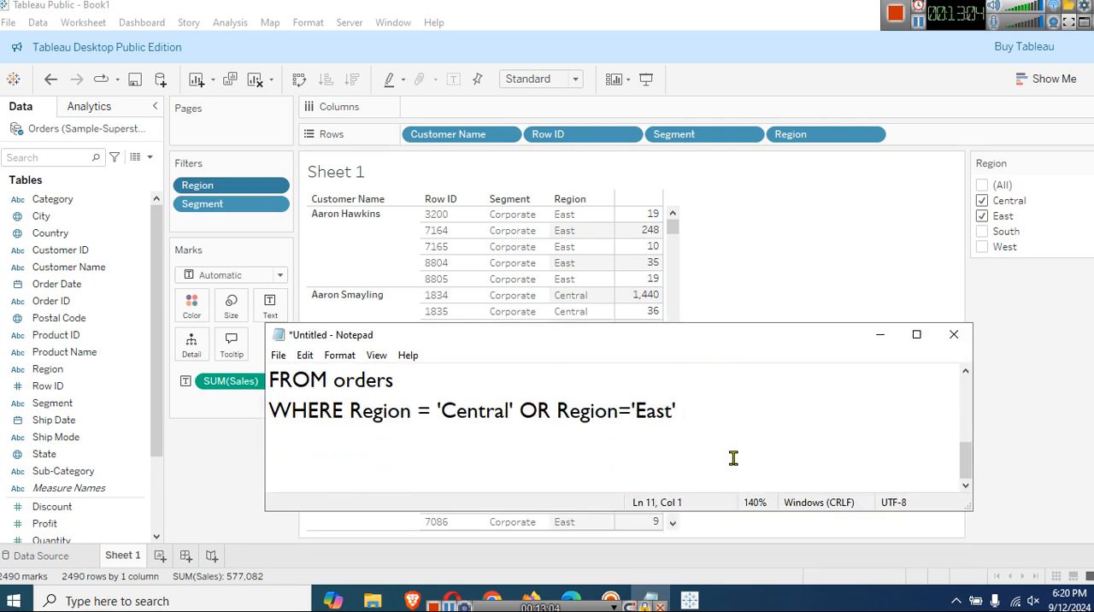
type("OR => ")
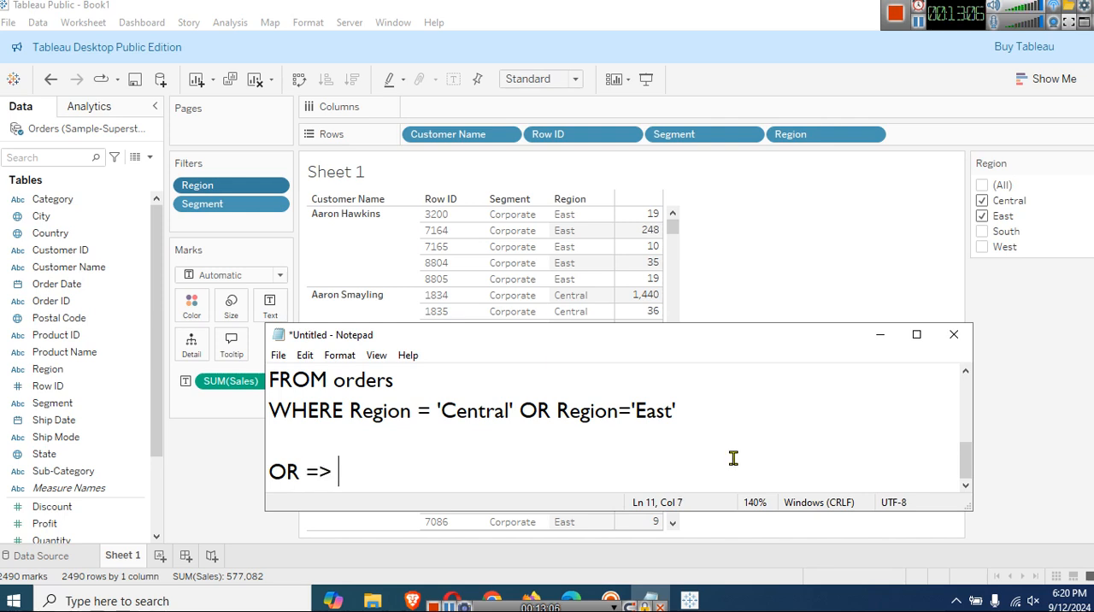
type("Logic")
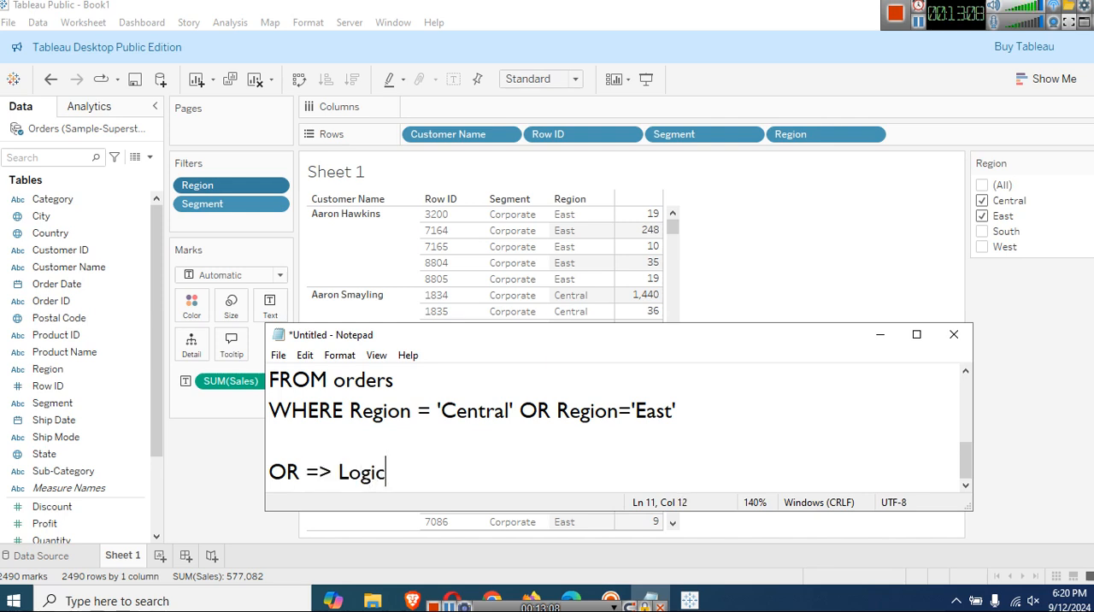
type("al Operator")
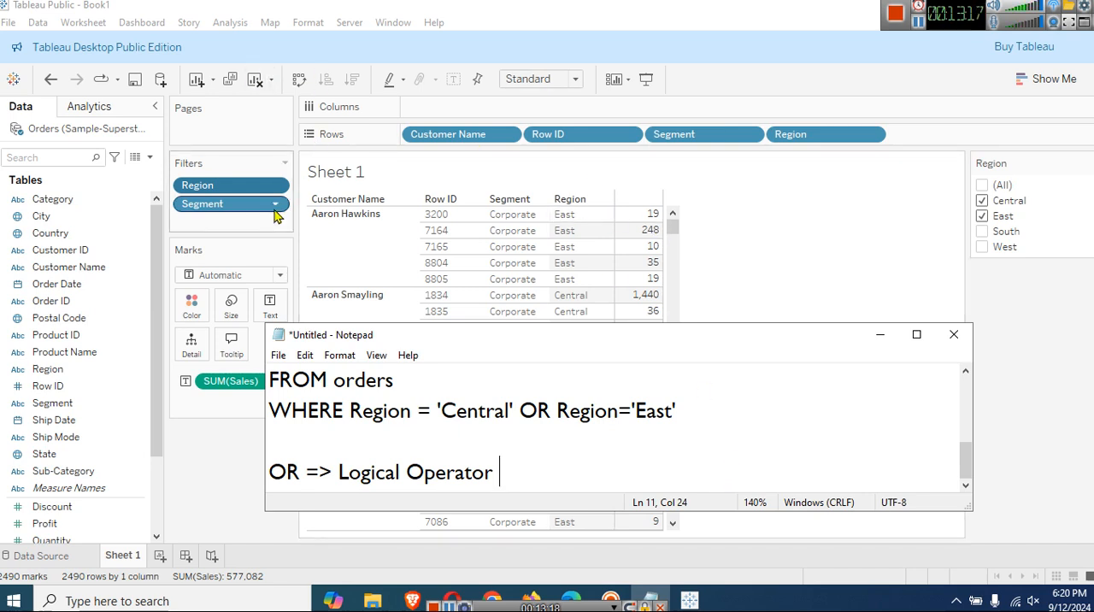
Switch to Tableau, show the Segment filter control and limit it to Corporate.
left_click(222, 212)
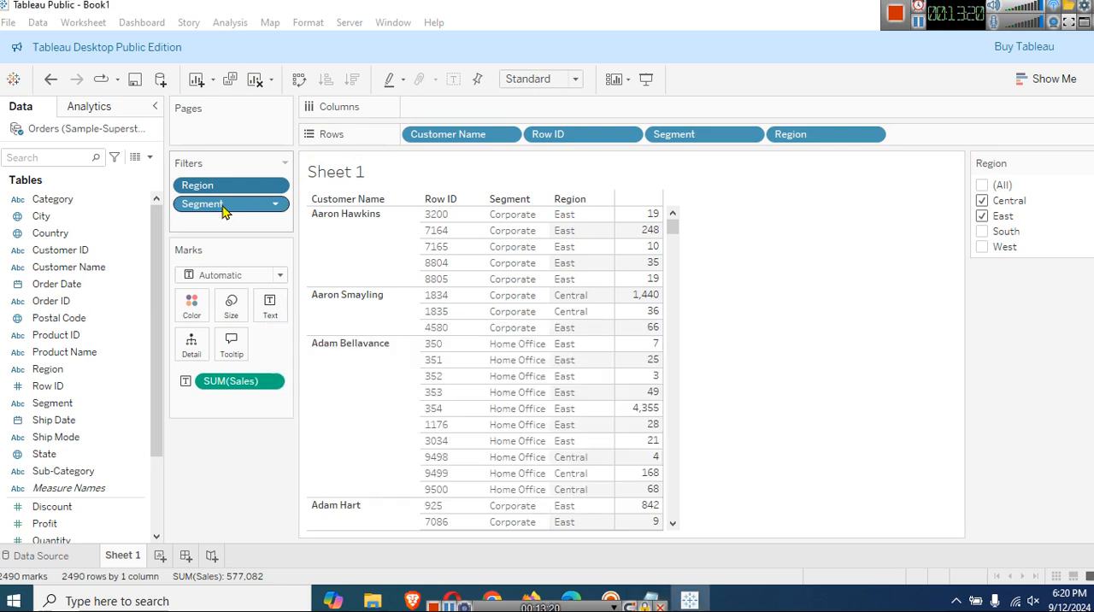
right_click(223, 211)
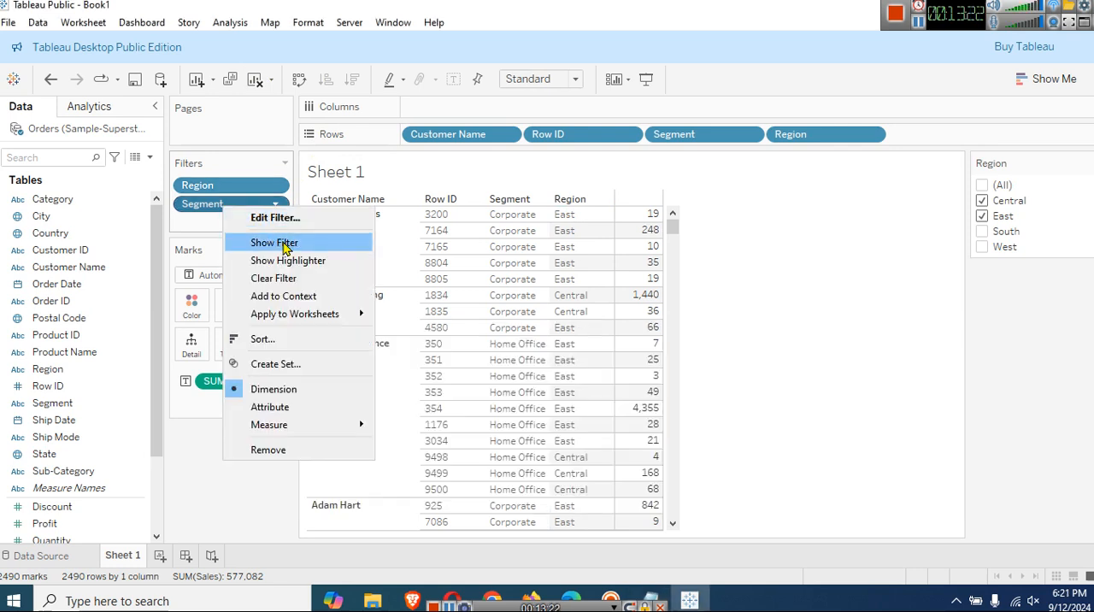
left_click(275, 242)
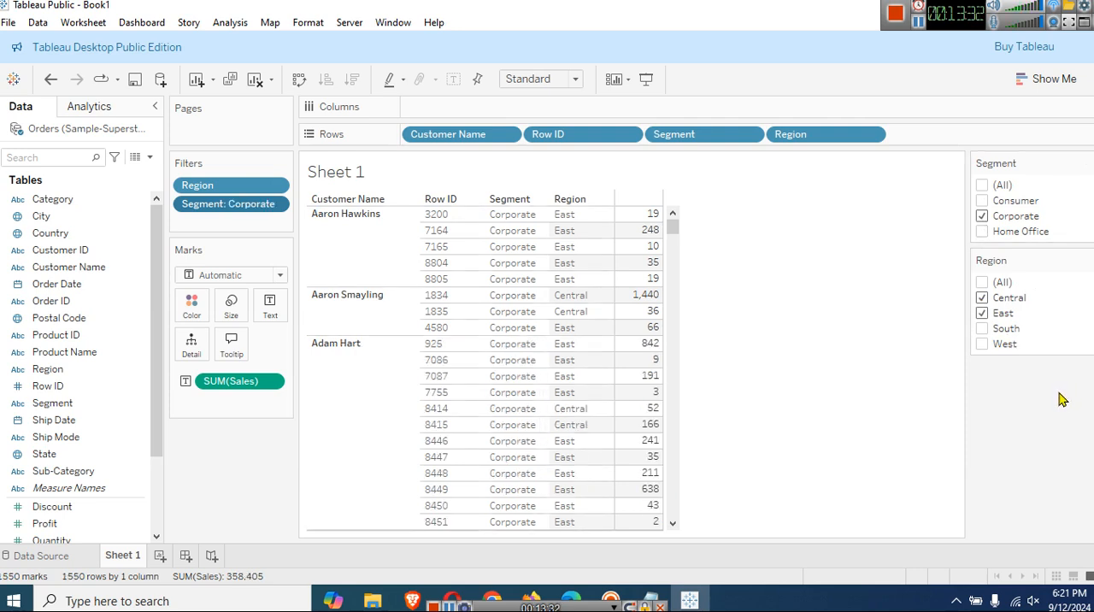
Return to Notepad, enlarge its window and add the line "AND Segment = 'Corporate'" below the WHERE line.
left_click(655, 599)
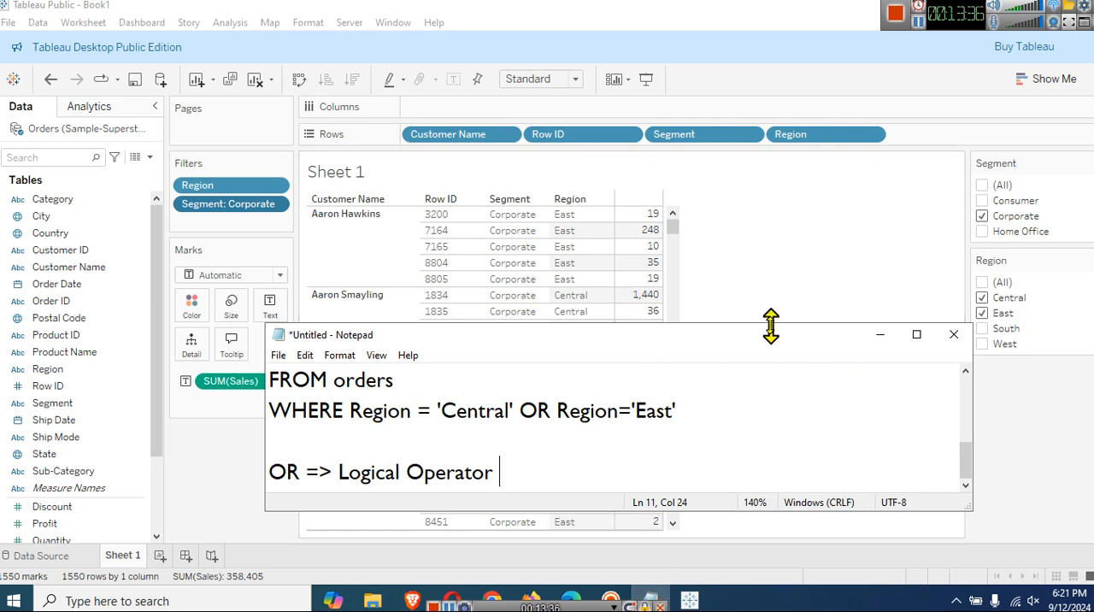
left_click_drag(769, 324, 763, 241)
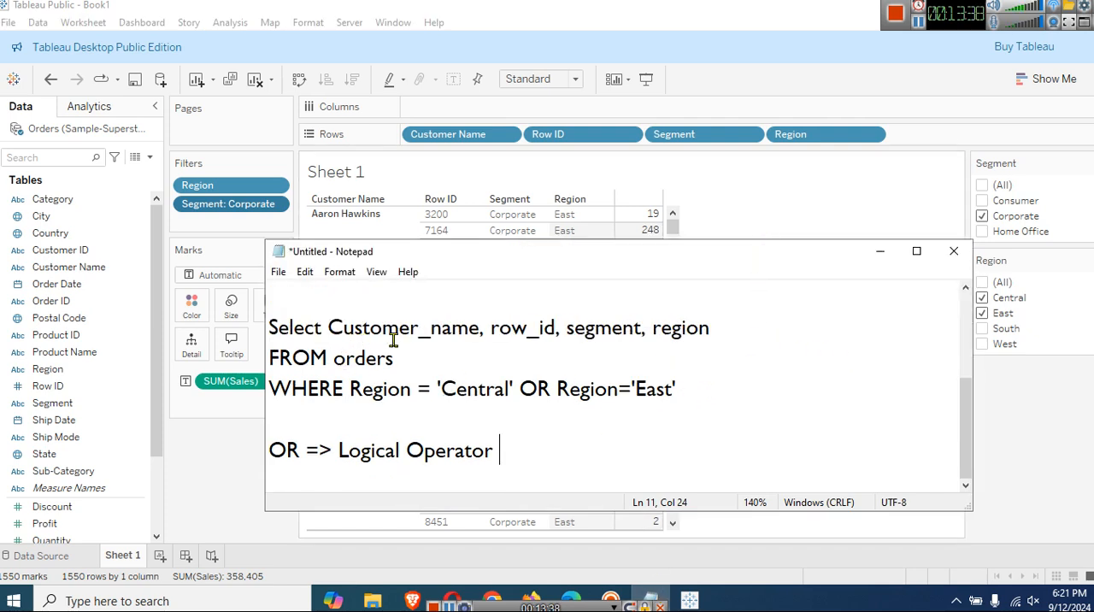
left_click(722, 384)
key("Return")
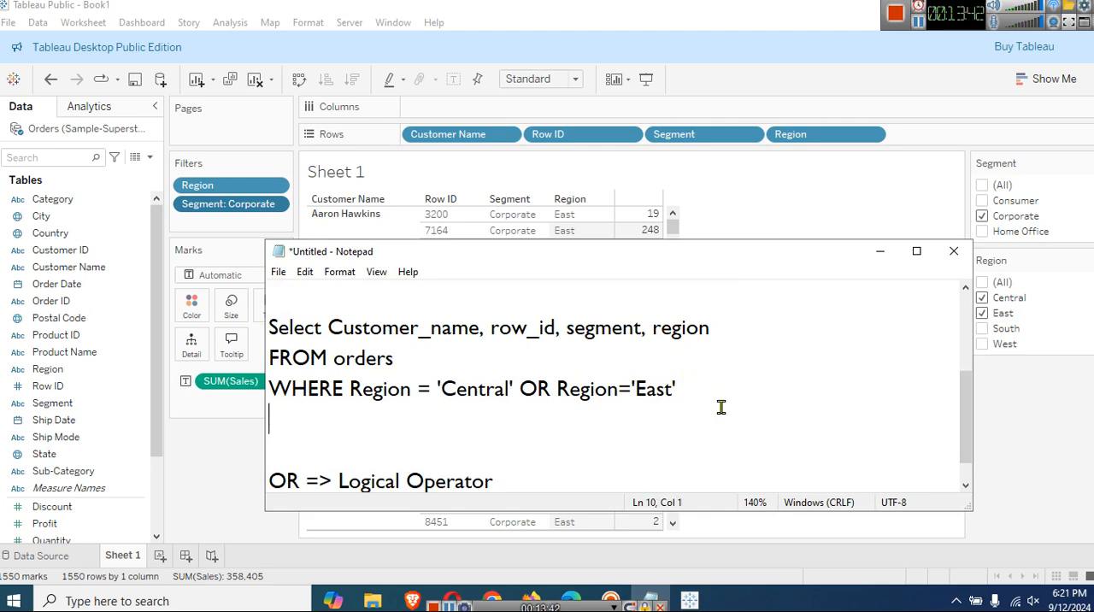
type("AND ")
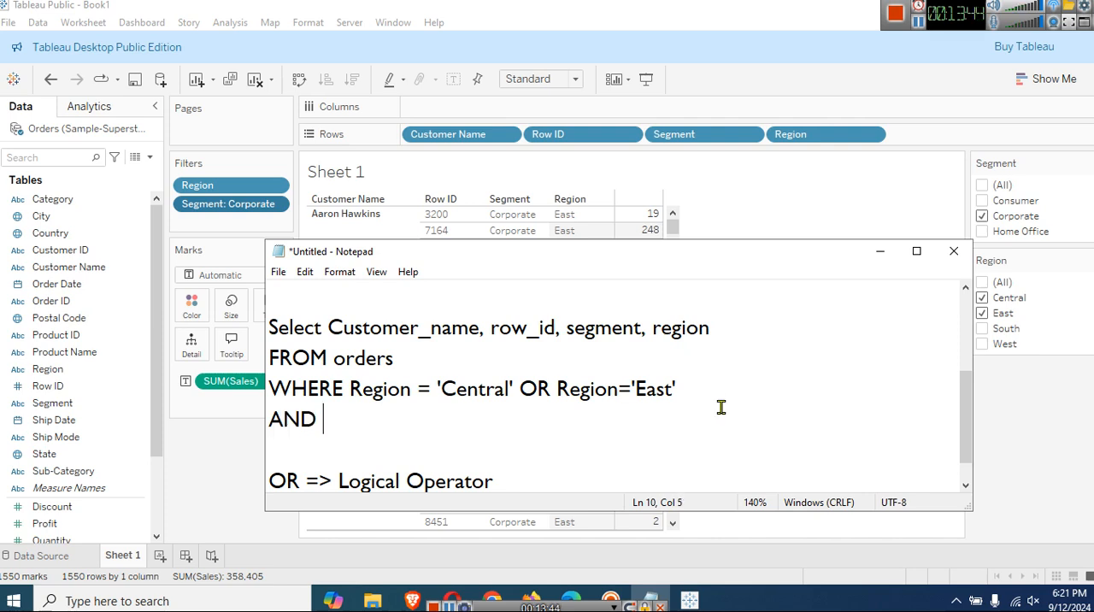
type("Segm")
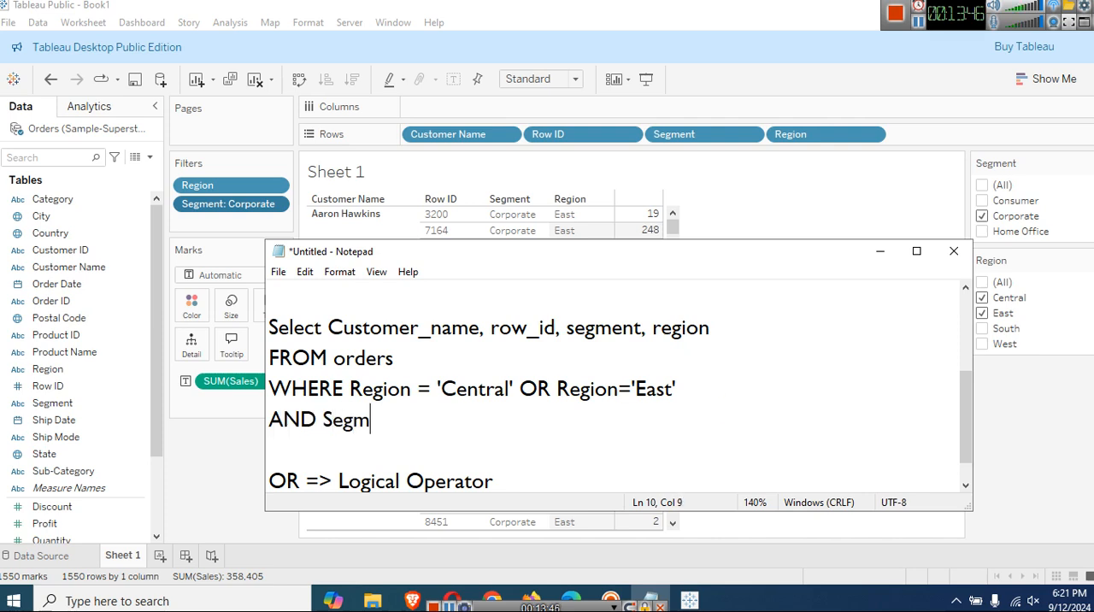
type("ent = 'Corpo")
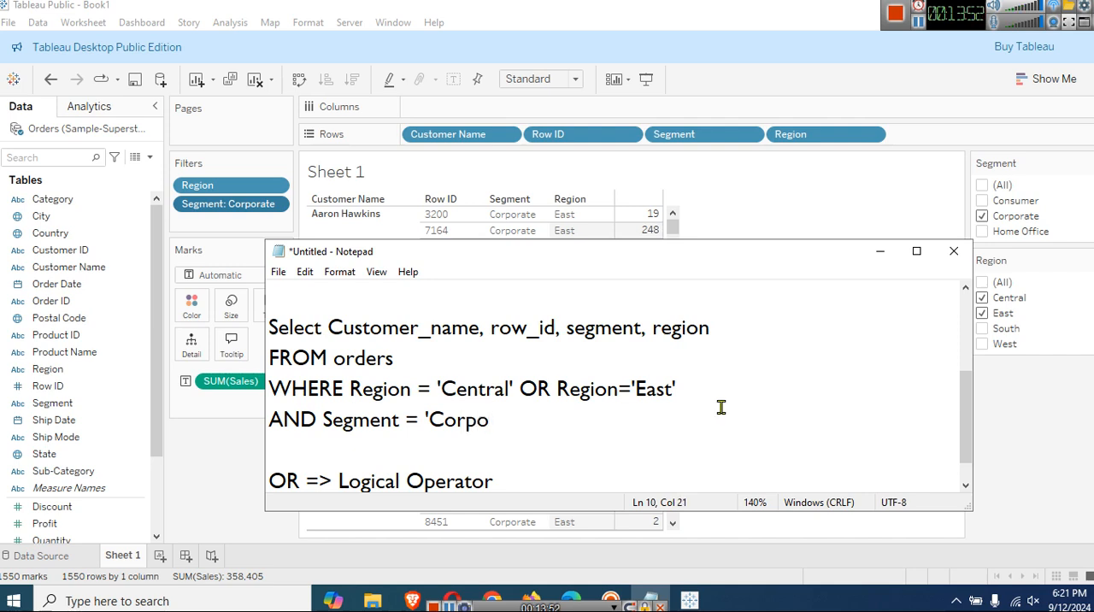
type("rate'")
Add the note "AND => Logical Operator" on a new line below the OR note.
double_click(295, 419)
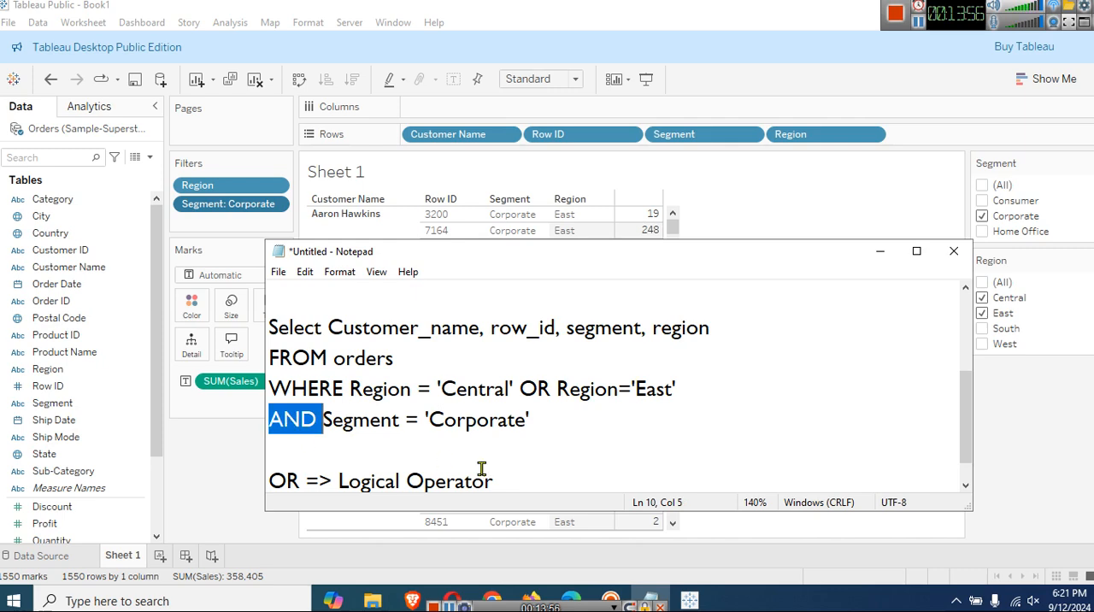
left_click(508, 473)
key("Return")
type("A")
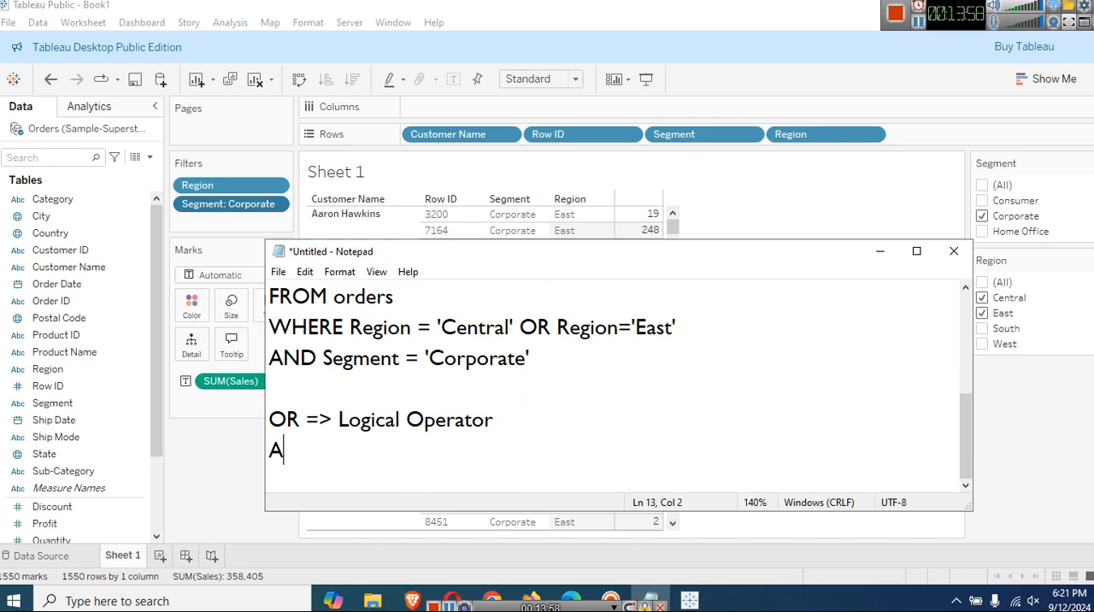
type("ND => L")
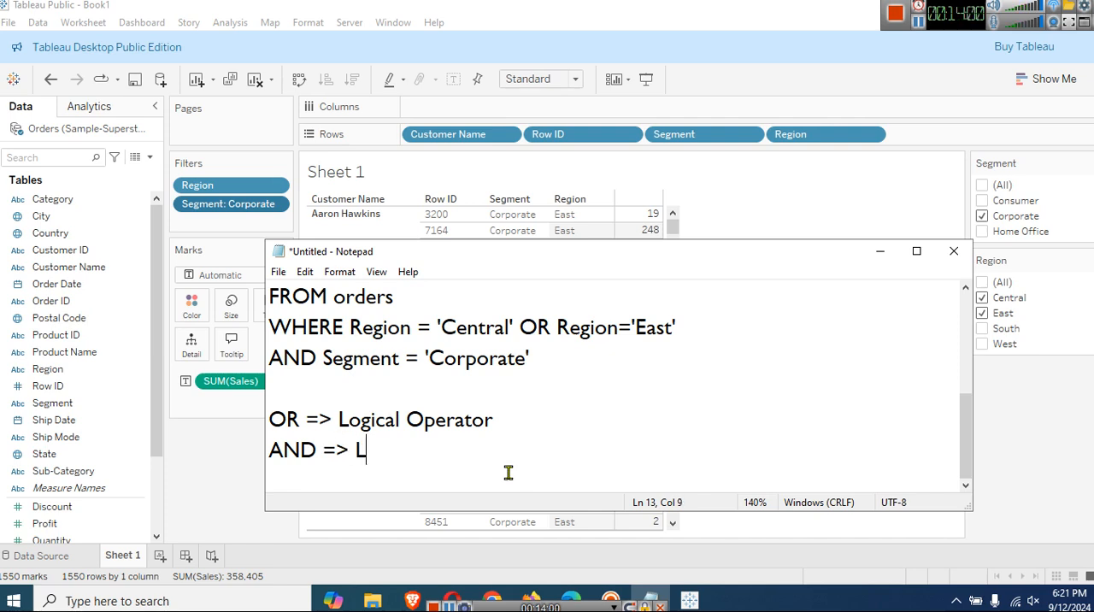
type("ogical Operatpr")
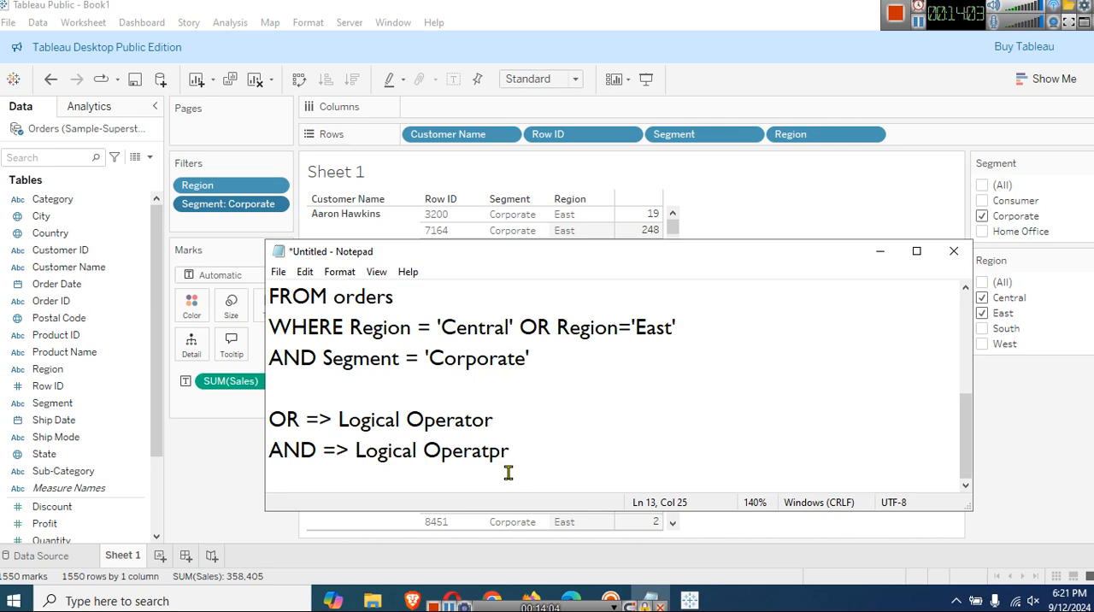
key("BackSpace")
key("BackSpace")
key("BackSpace")
type("or")
Review the whole query, highlighting its 'Central', 'East' and 'Corporate' conditions one after another.
scroll(515, 469, "up", 1)
scroll(515, 470, "down", 1)
scroll(518, 449, "up", 1)
scroll(532, 440, "down", 1)
scroll(536, 441, "up", 1)
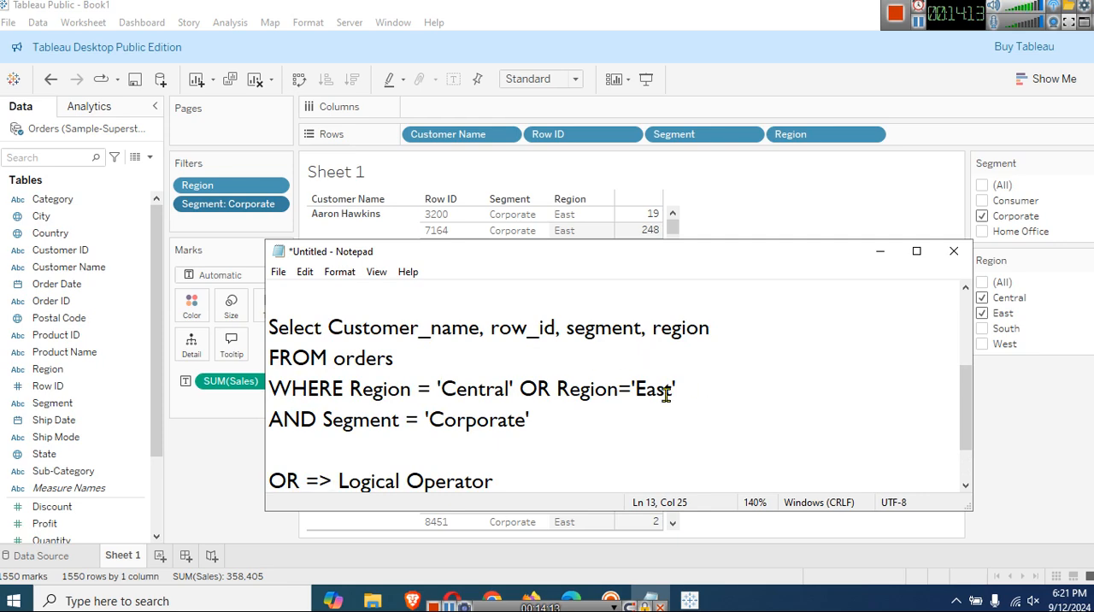
left_click_drag(585, 418, 270, 328)
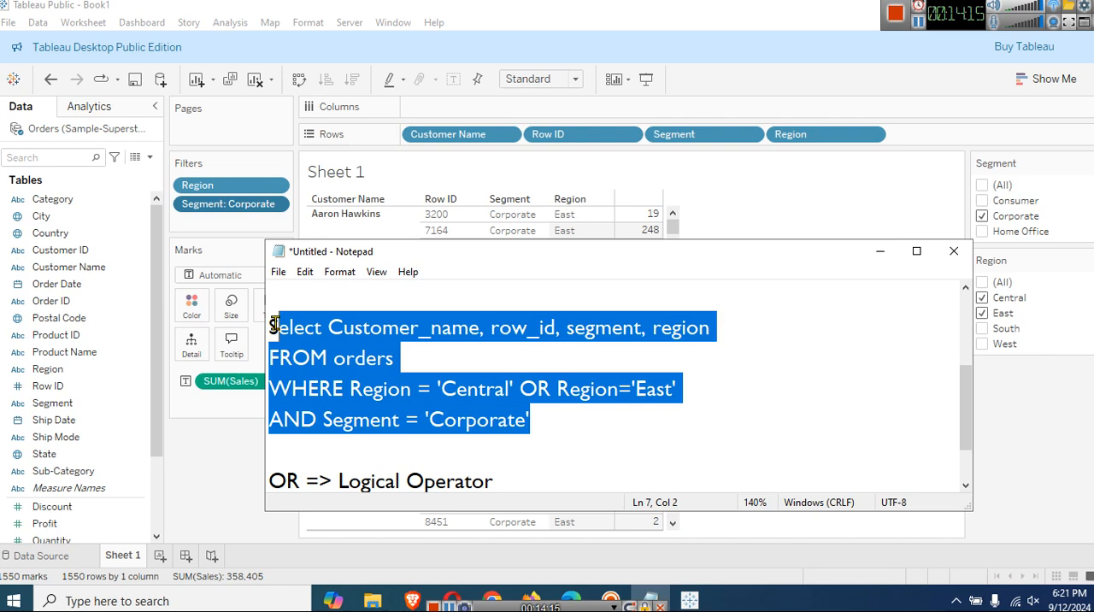
left_click(480, 417)
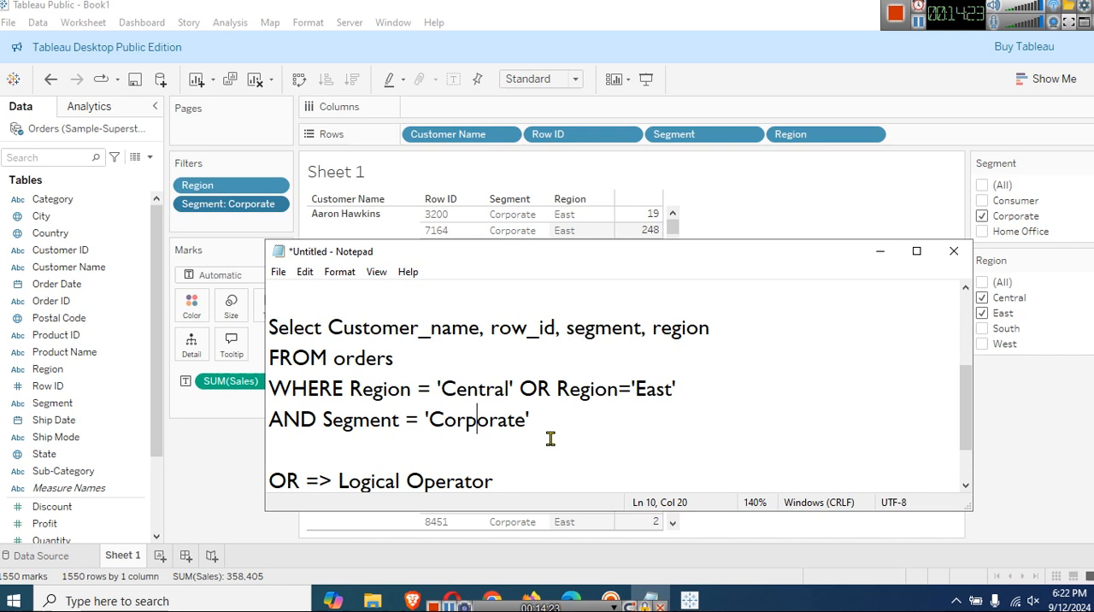
double_click(484, 393)
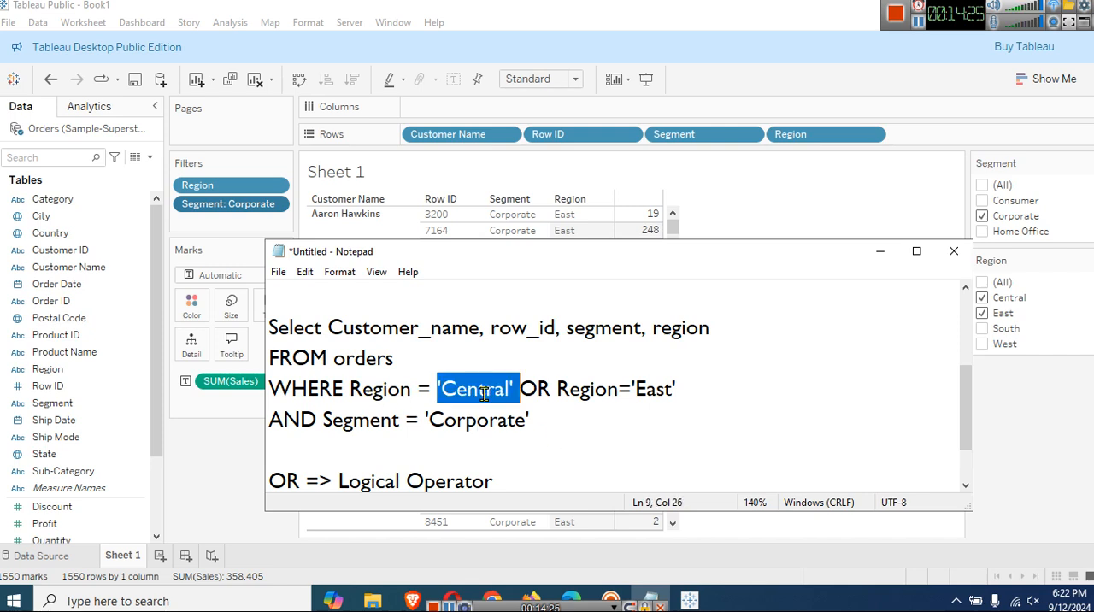
double_click(650, 391)
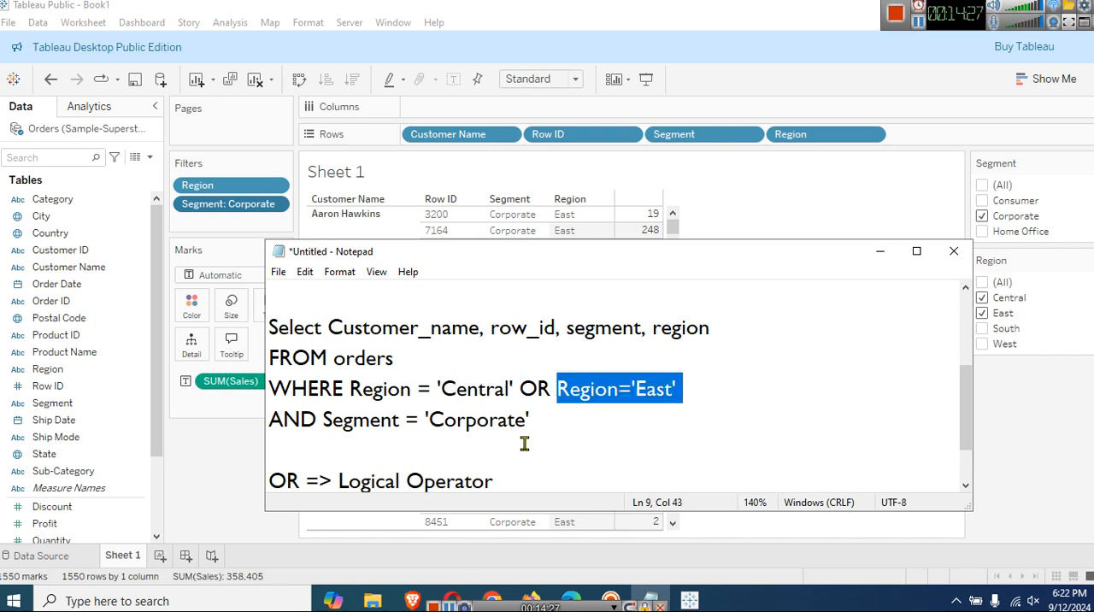
double_click(483, 425)
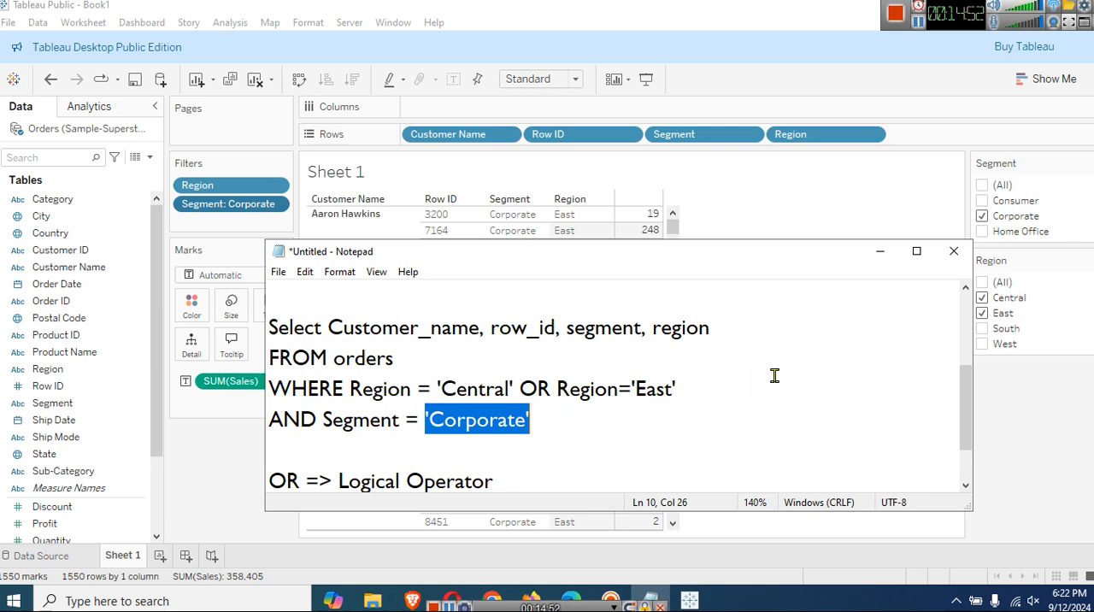
left_click(712, 388)
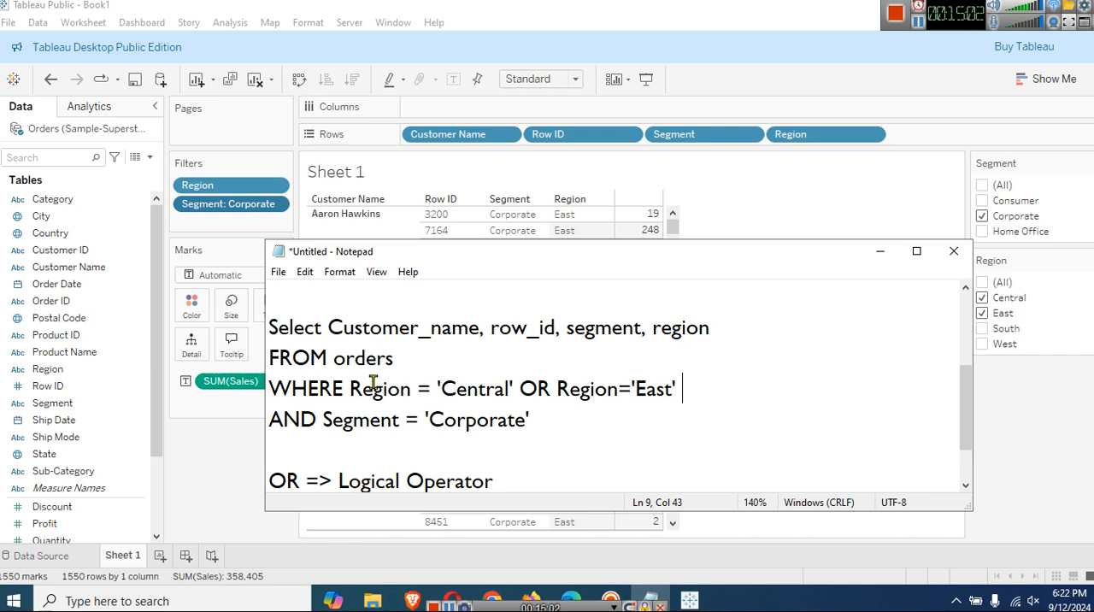
Extend the Segment condition in the query with OR 'Consumer'.
left_click(550, 424)
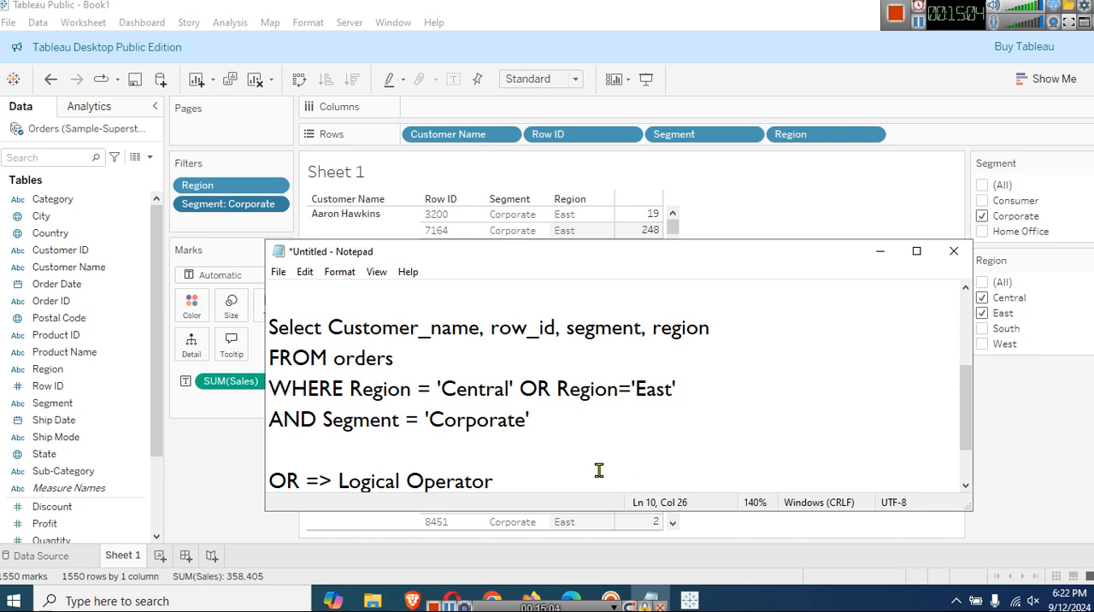
type("OR '")
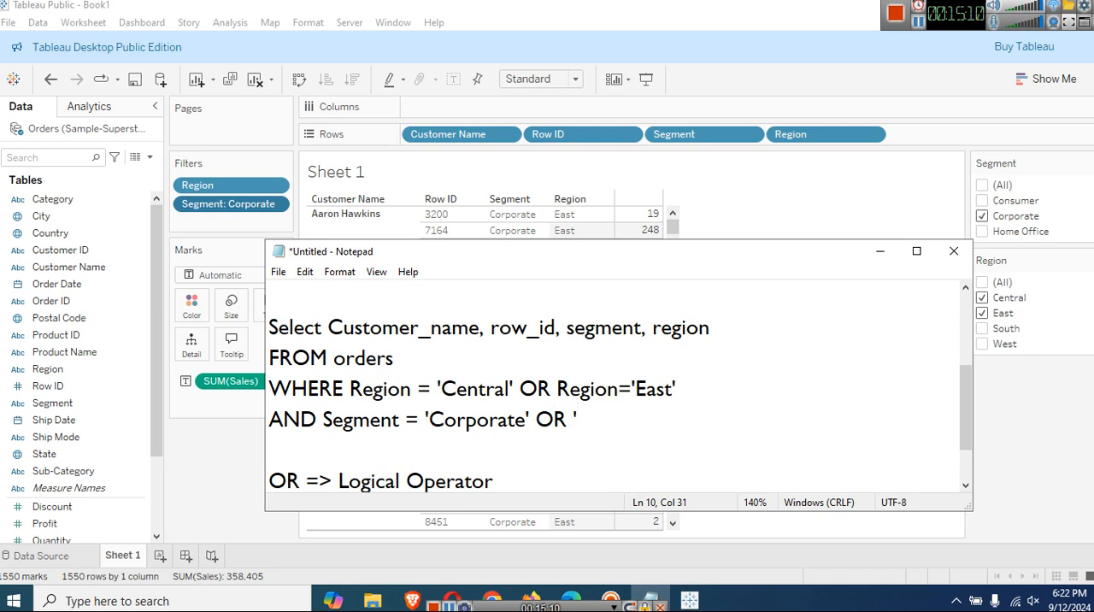
type("Consumer'")
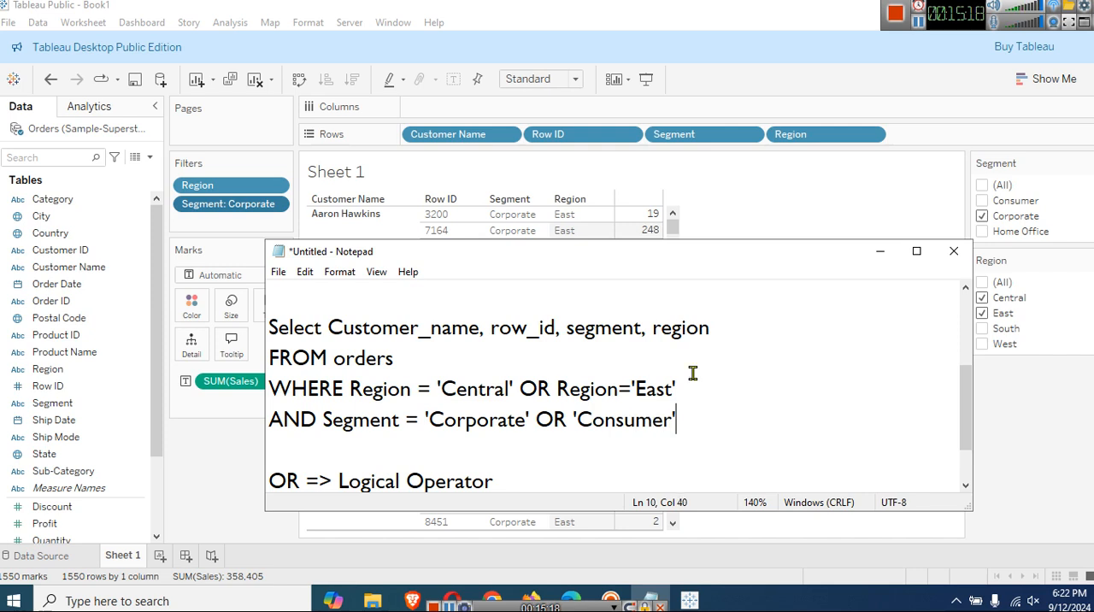
Switch to Tableau, include Consumer in the Segment filter and create a new blank worksheet.
left_click(880, 253)
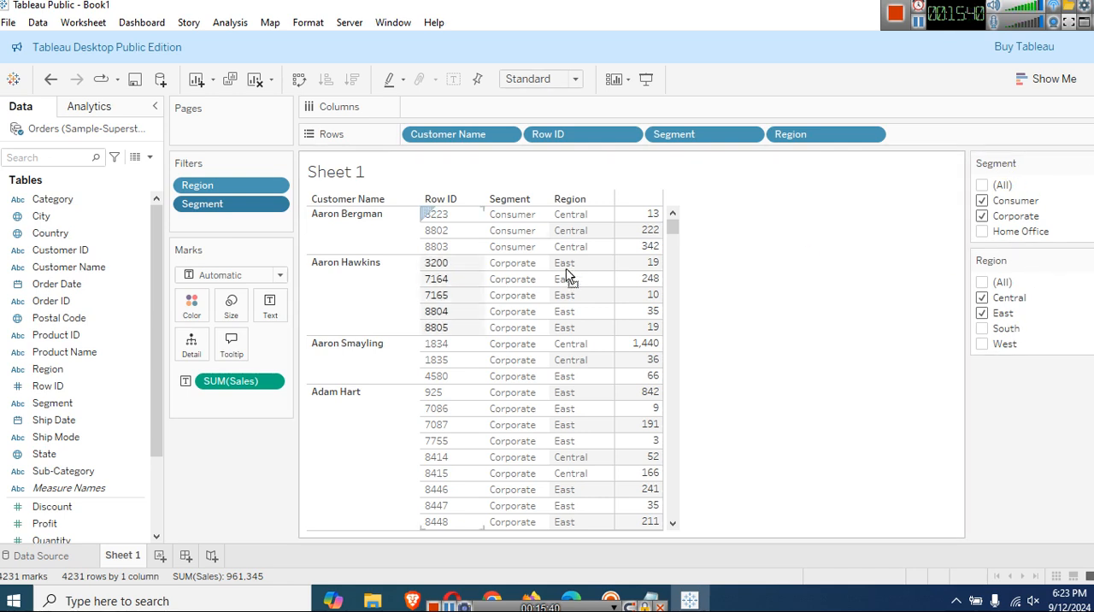
mouse_move(56, 218)
left_mouse_down()
mouse_move(543, 346)
mouse_move(571, 321)
left_mouse_up()
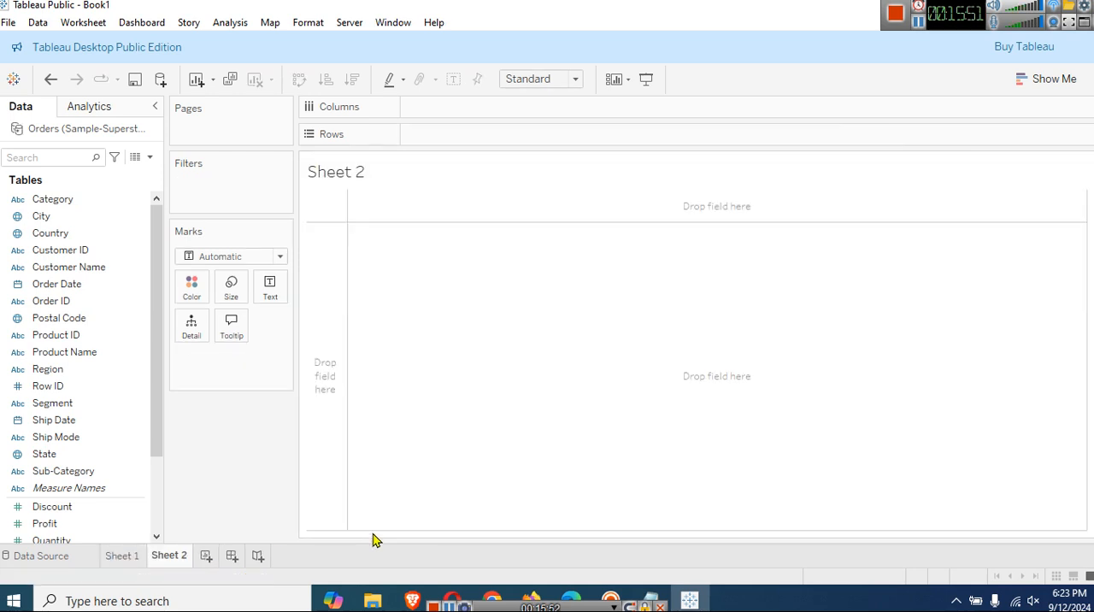
scroll(157, 495, "down", 3)
left_click_drag(156, 495, 154, 304)
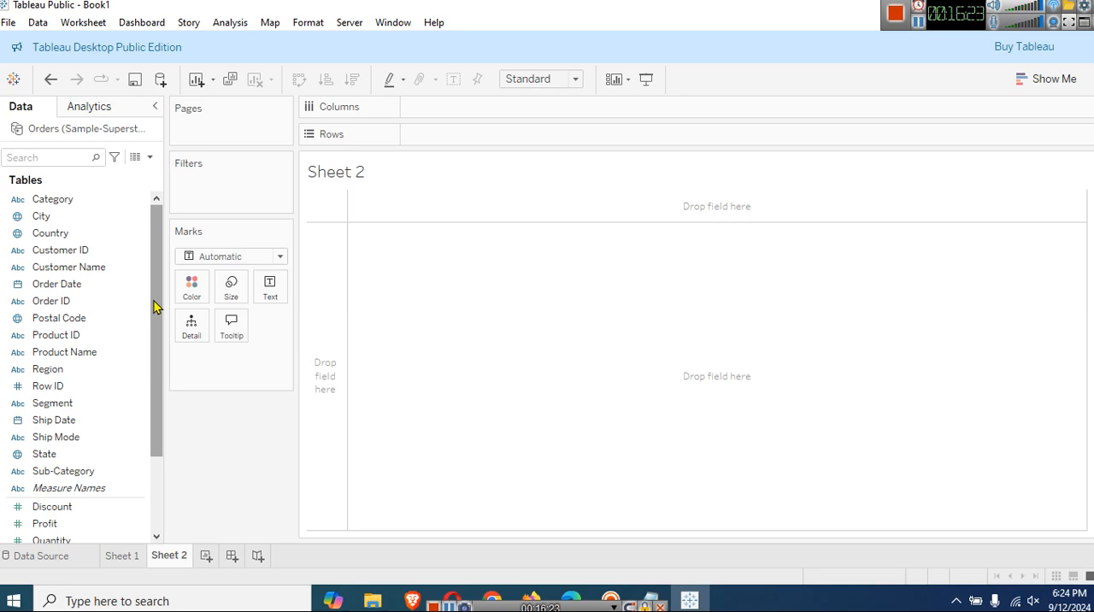
left_click_drag(154, 306, 154, 407)
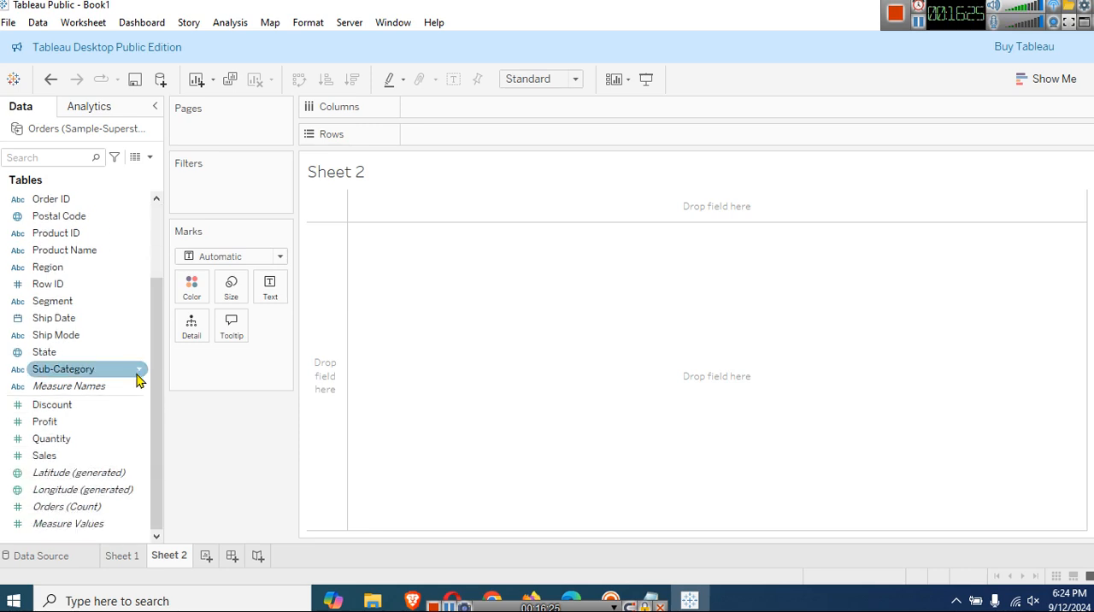
Return to Sheet 1, change the Region filter to Single Value (list) and choose South.
left_click(126, 554)
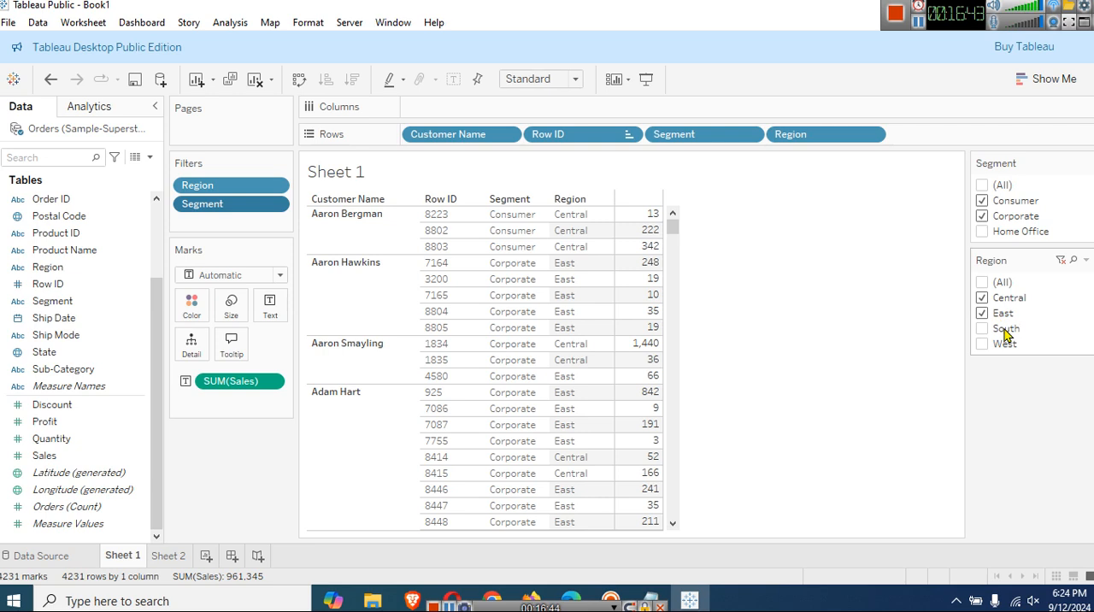
left_click(1084, 261)
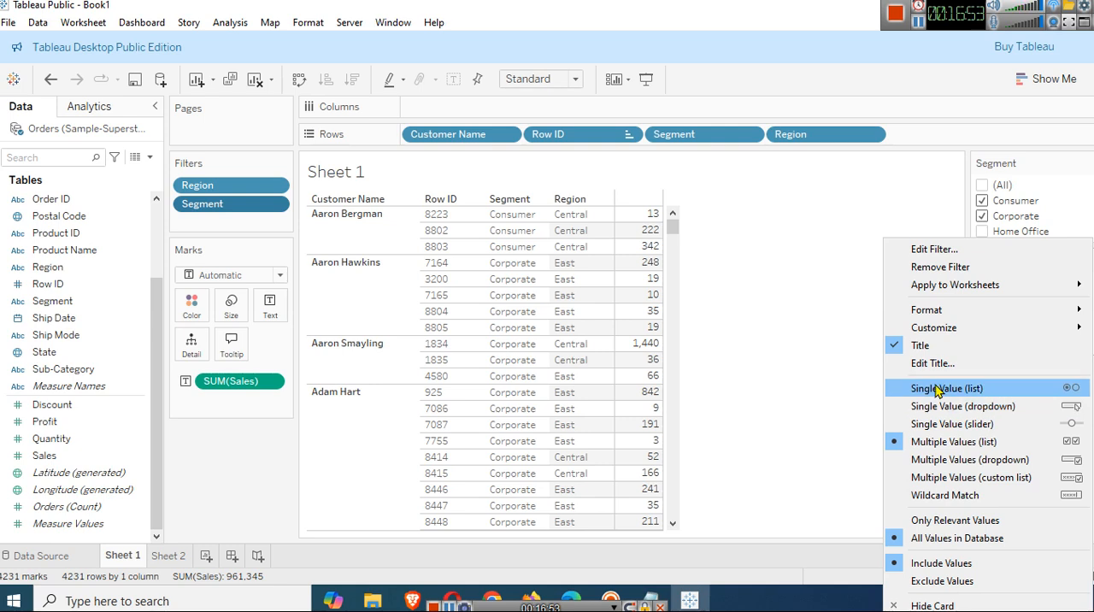
left_click(970, 389)
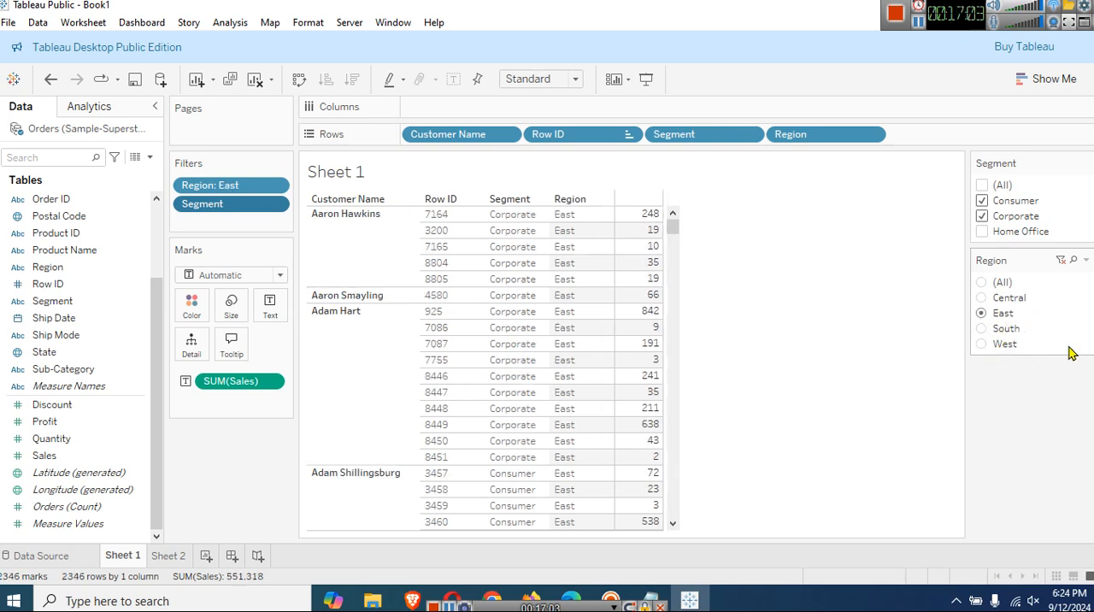
key("Down")
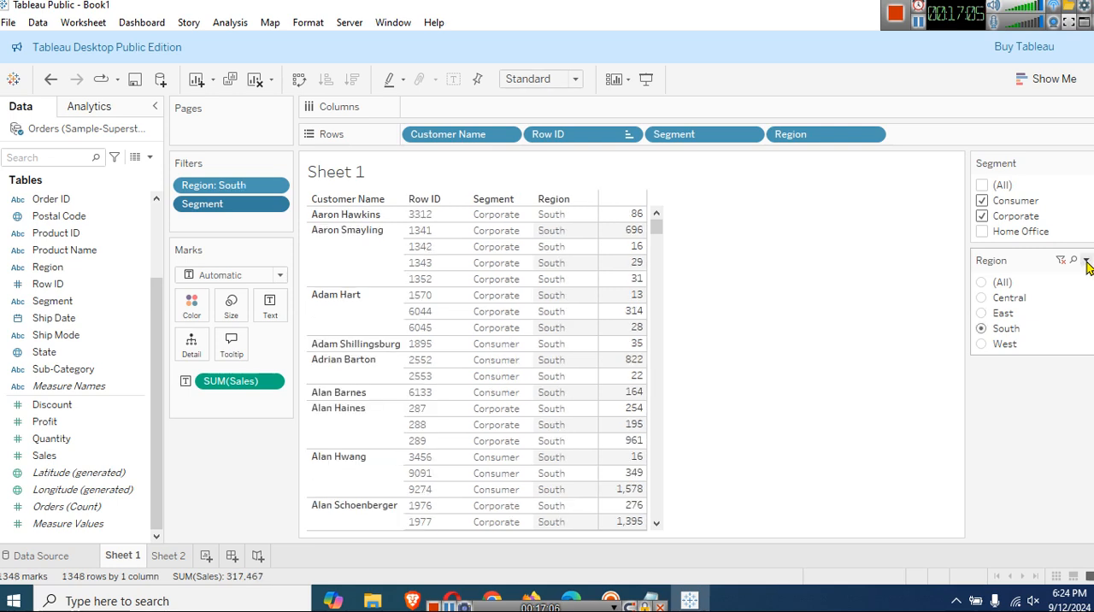
Change the Region filter to Multiple Values (dropdown) and look at its list of regions.
left_click(1087, 263)
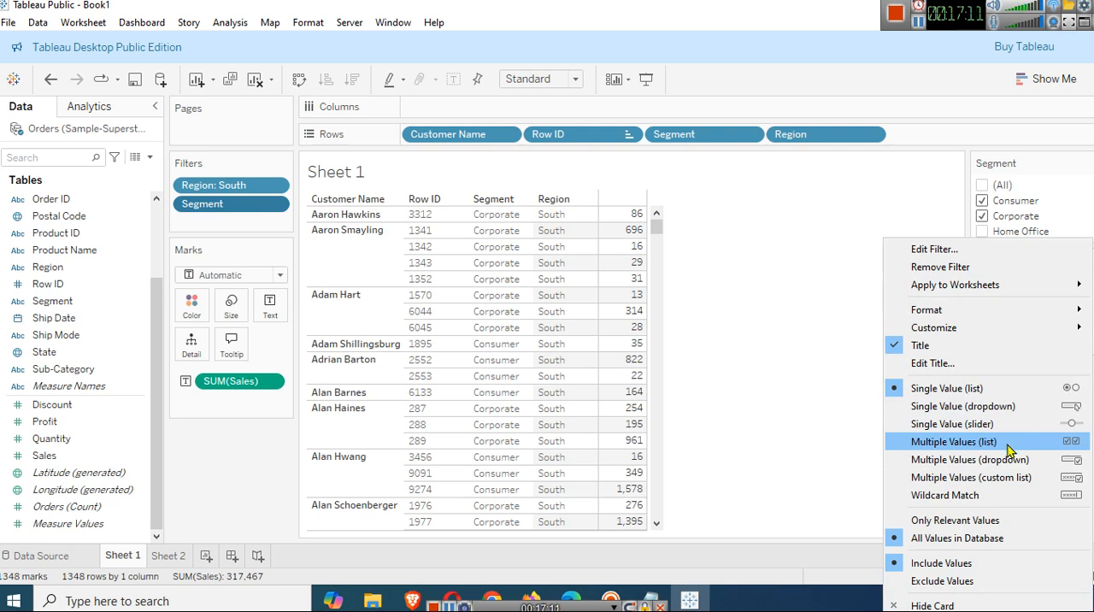
left_click(997, 462)
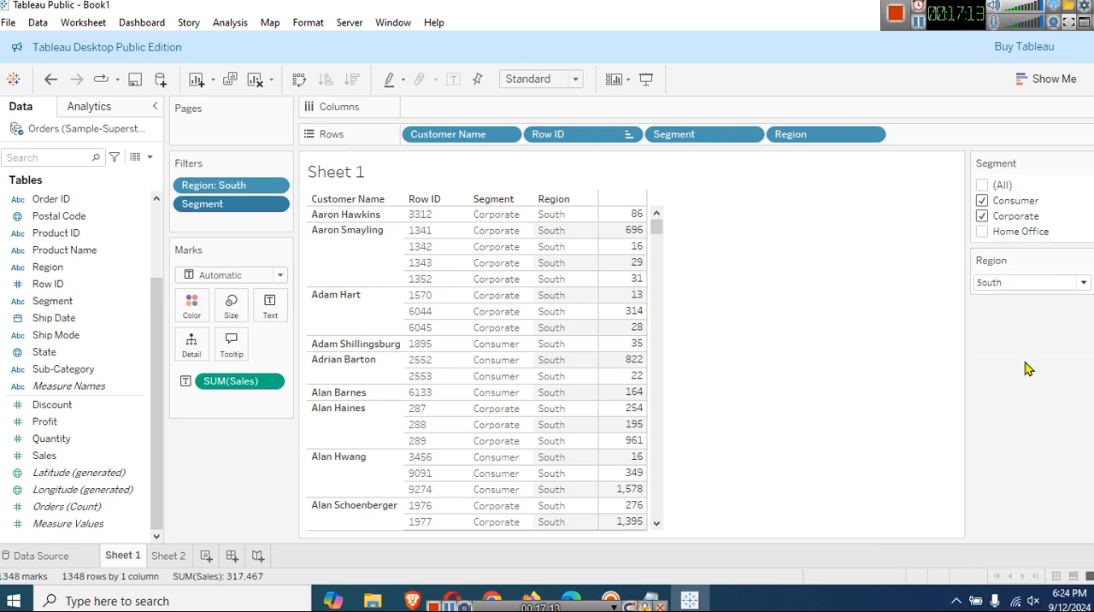
left_click(1084, 283)
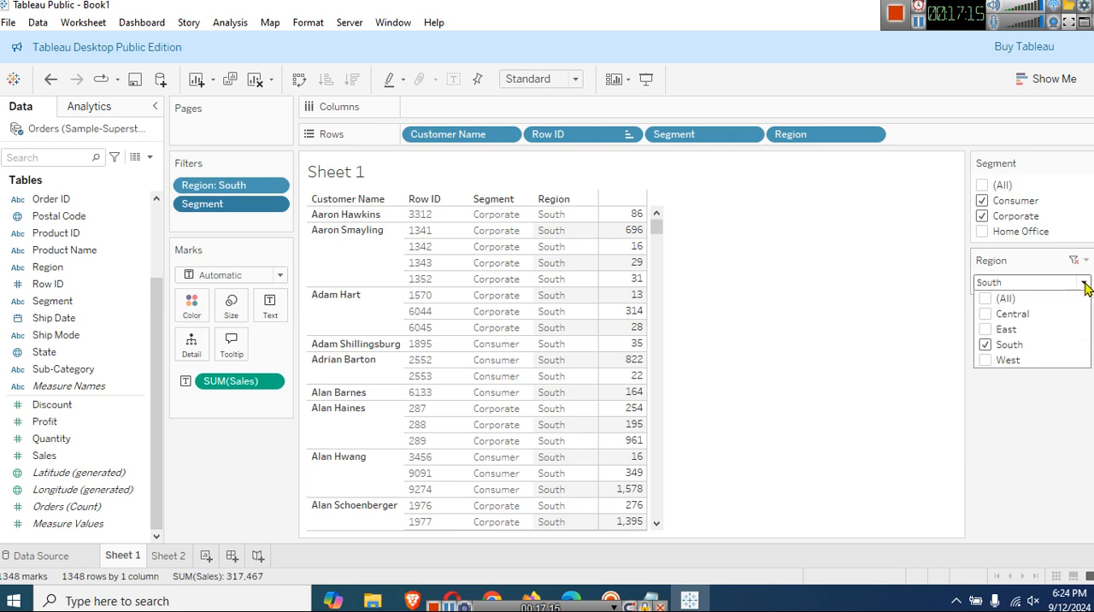
left_click(1085, 285)
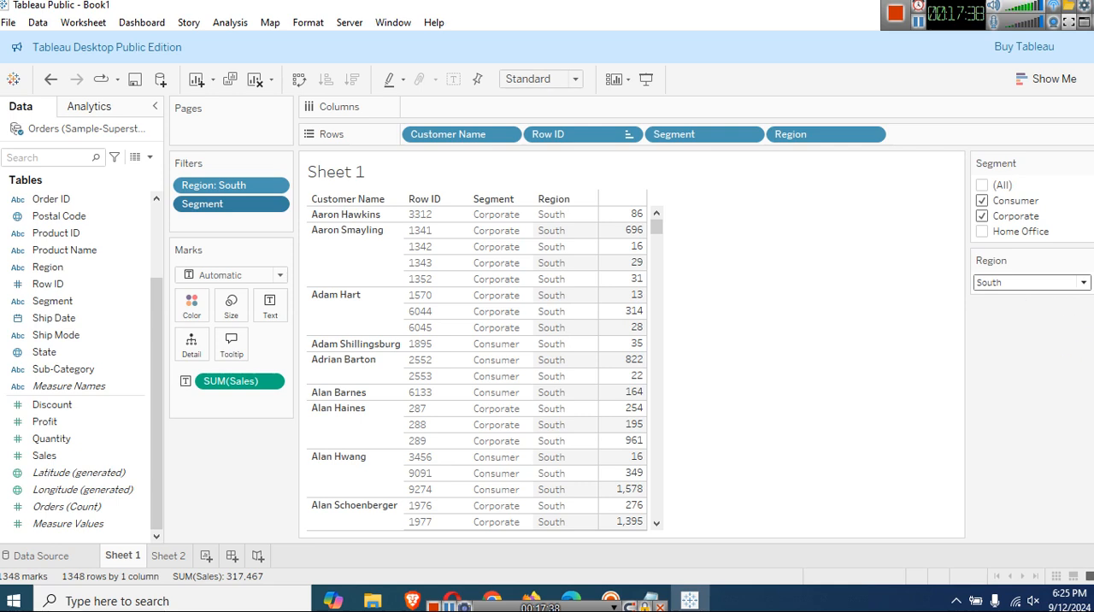
On Sheet 2, build a chart with City on Columns and the sum of Quantity on Rows.
left_click(171, 556)
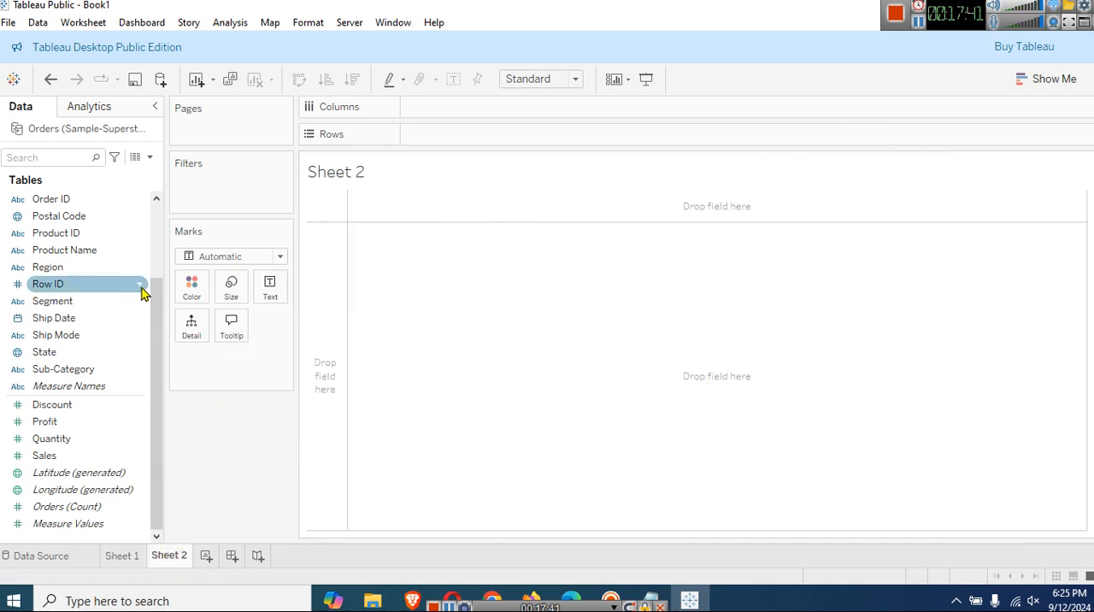
left_click(157, 221)
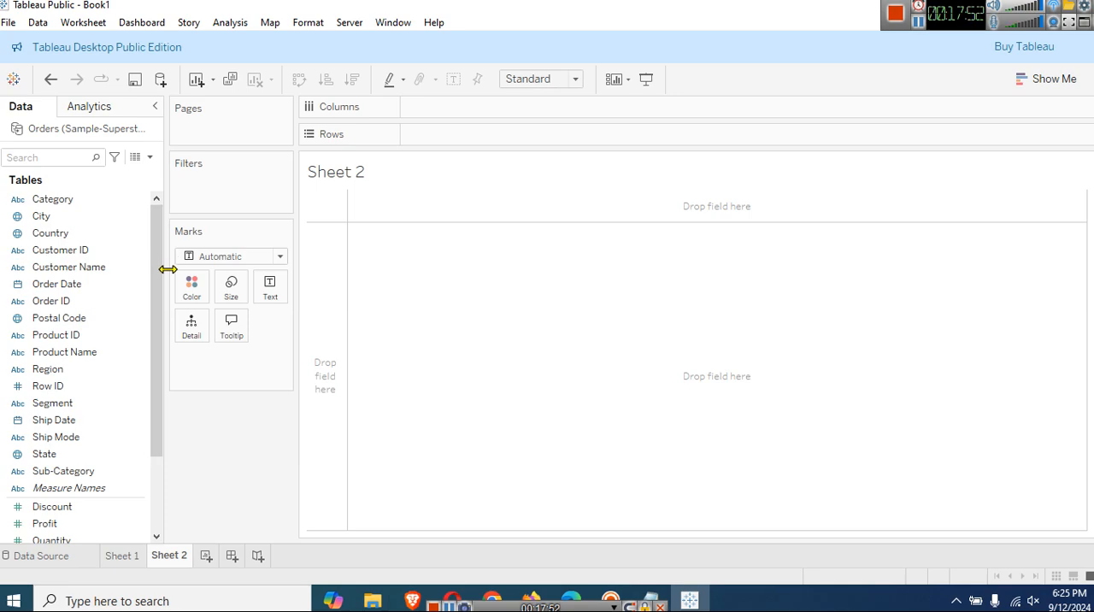
left_click(97, 220)
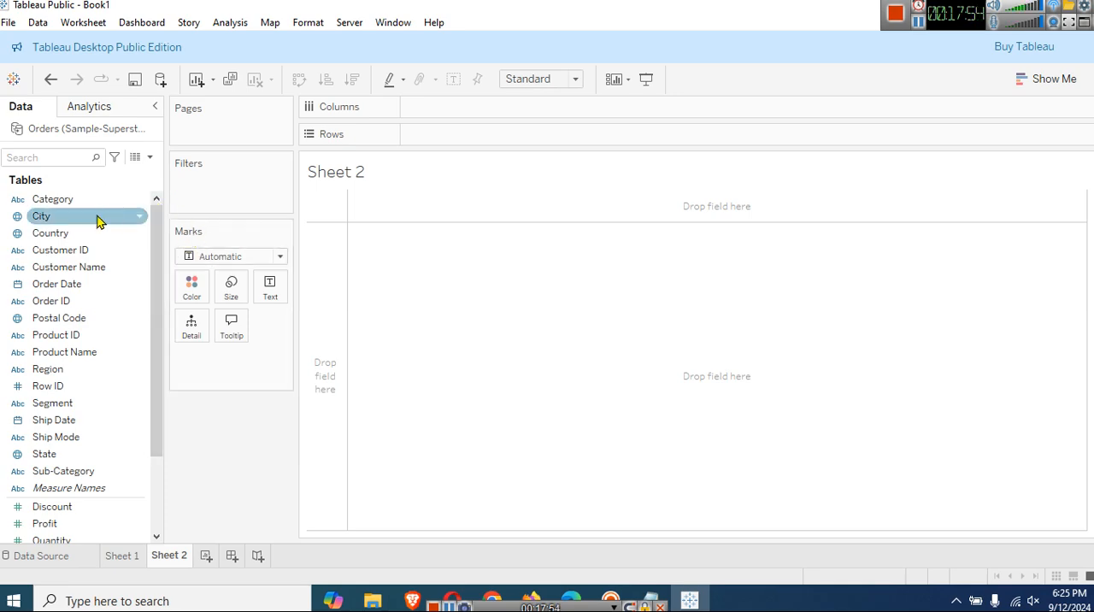
left_click_drag(83, 221, 469, 113)
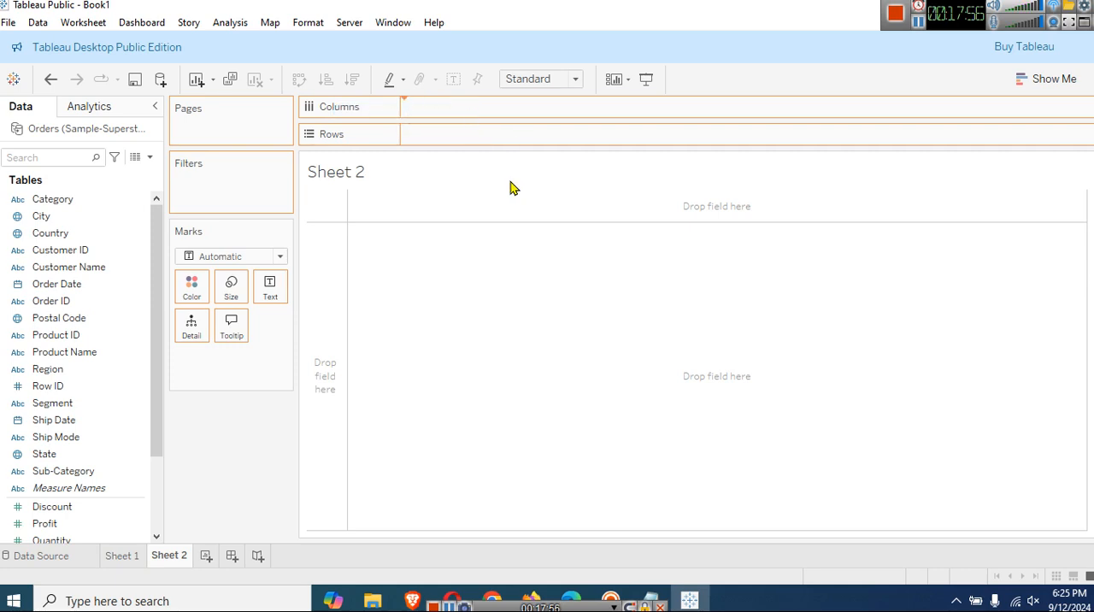
left_click_drag(510, 188, 510, 188)
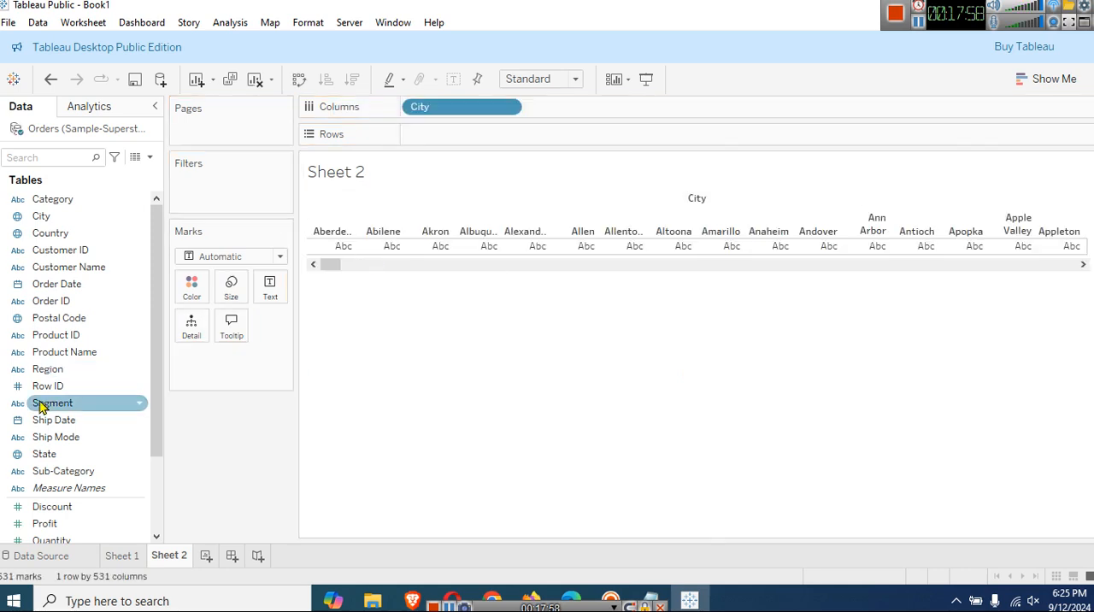
scroll(86, 419, "down", 2)
mouse_move(93, 442)
left_mouse_down()
mouse_move(398, 240)
mouse_move(492, 152)
mouse_move(500, 169)
left_mouse_up()
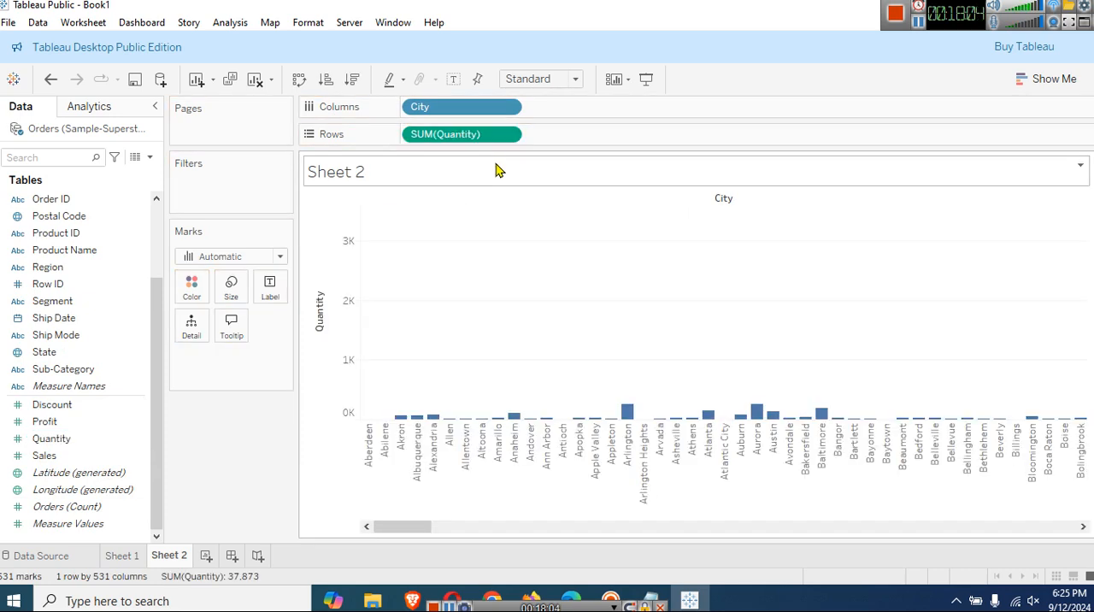
Sort the cities by quantity in descending order and convert the chart to a text table.
left_click(356, 87)
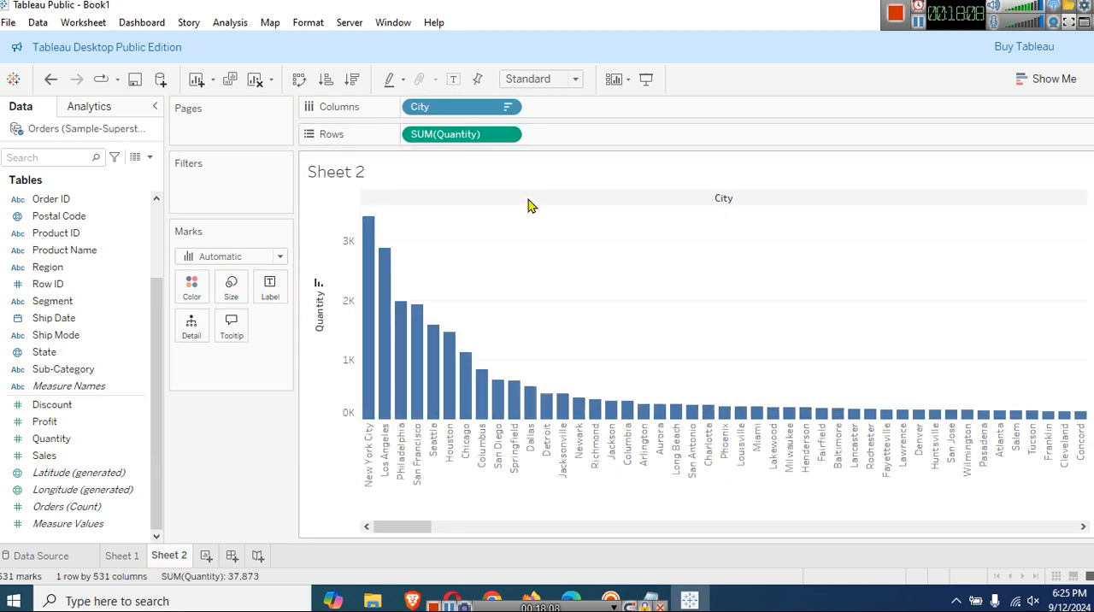
left_click(1022, 78)
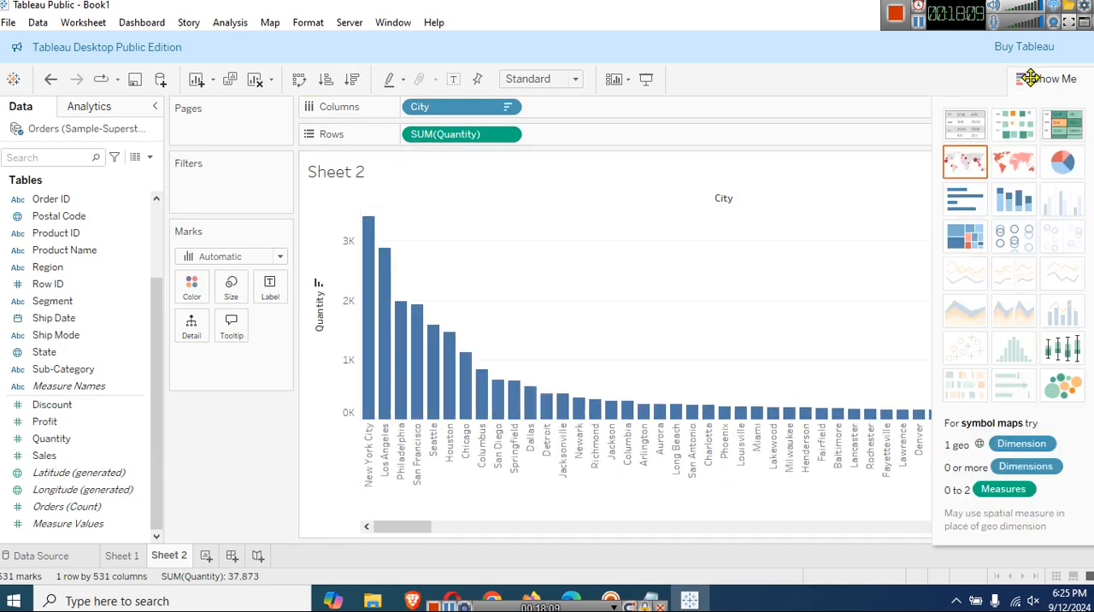
left_click(965, 124)
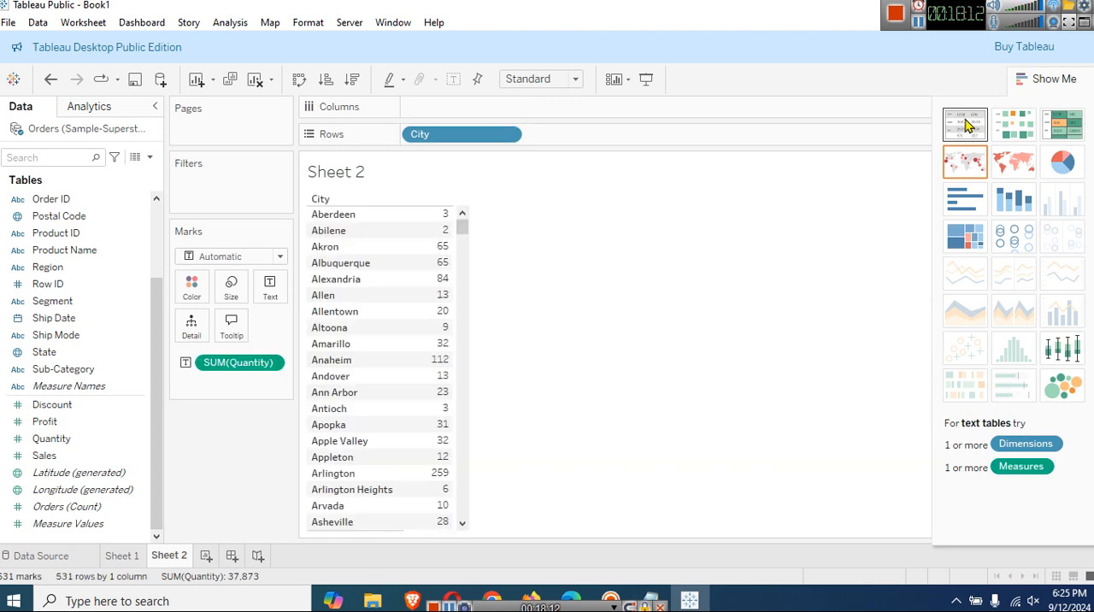
Undo the text table conversion, the quantity sort and both field placements to clear Sheet 2.
left_click(1045, 80)
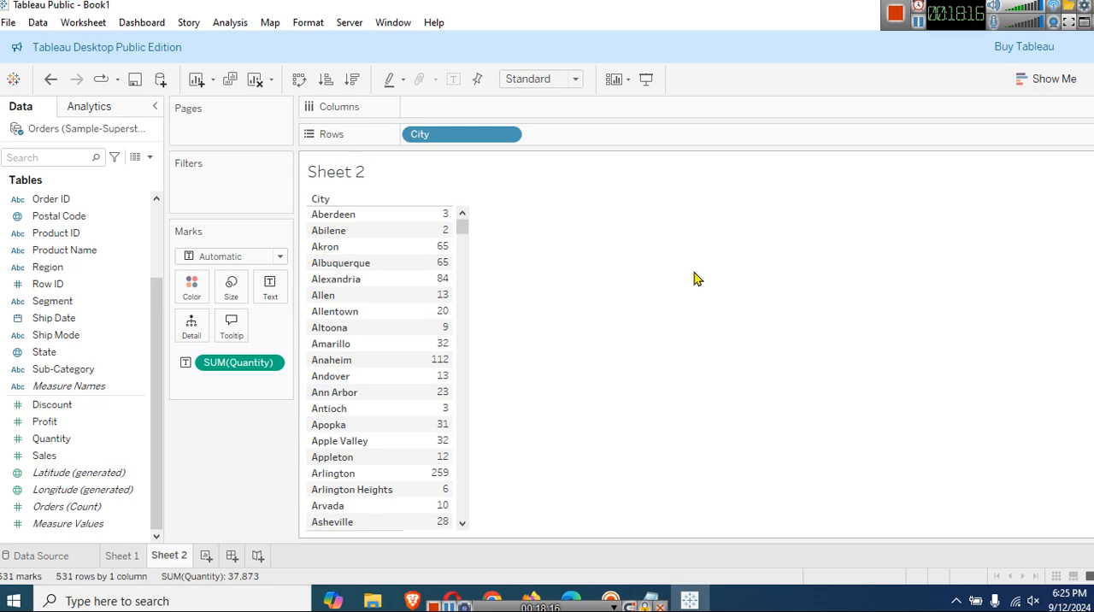
key("ctrl+z")
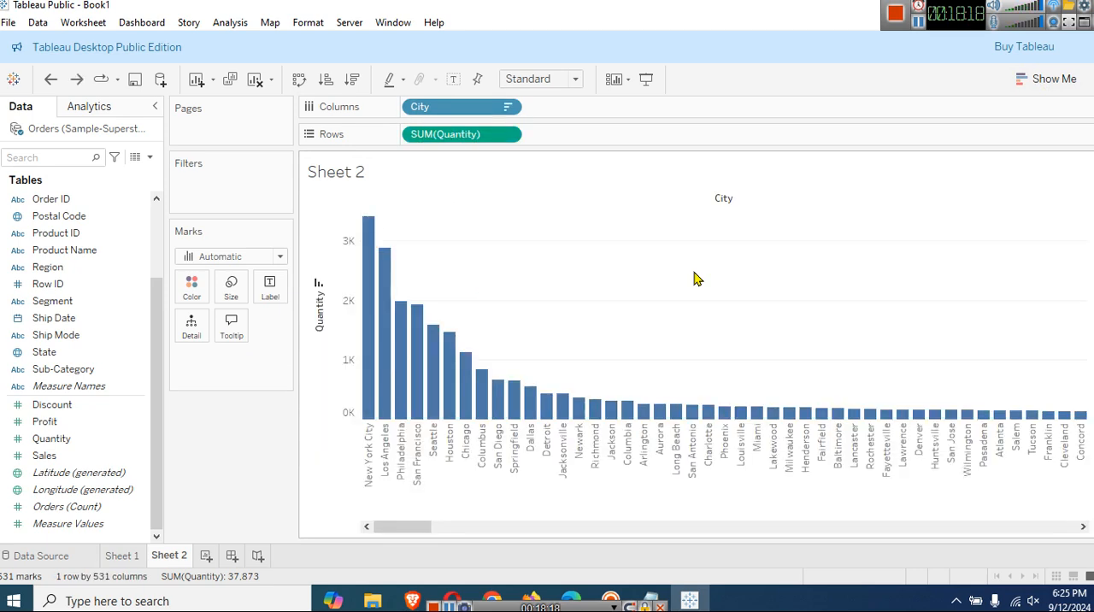
key("ctrl+z")
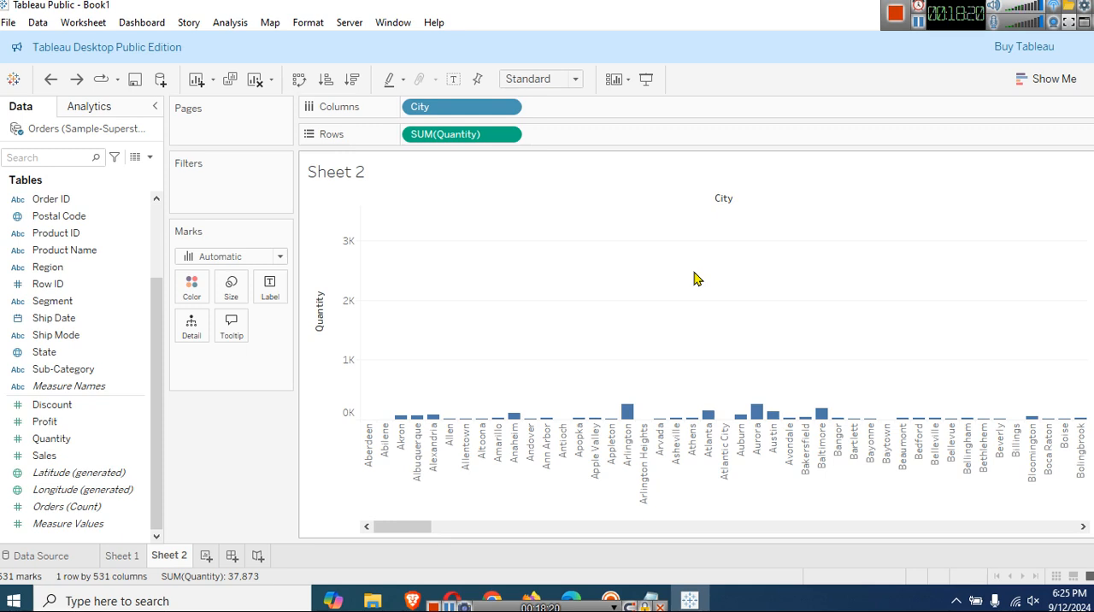
key("ctrl+z")
key("ctrl+z")
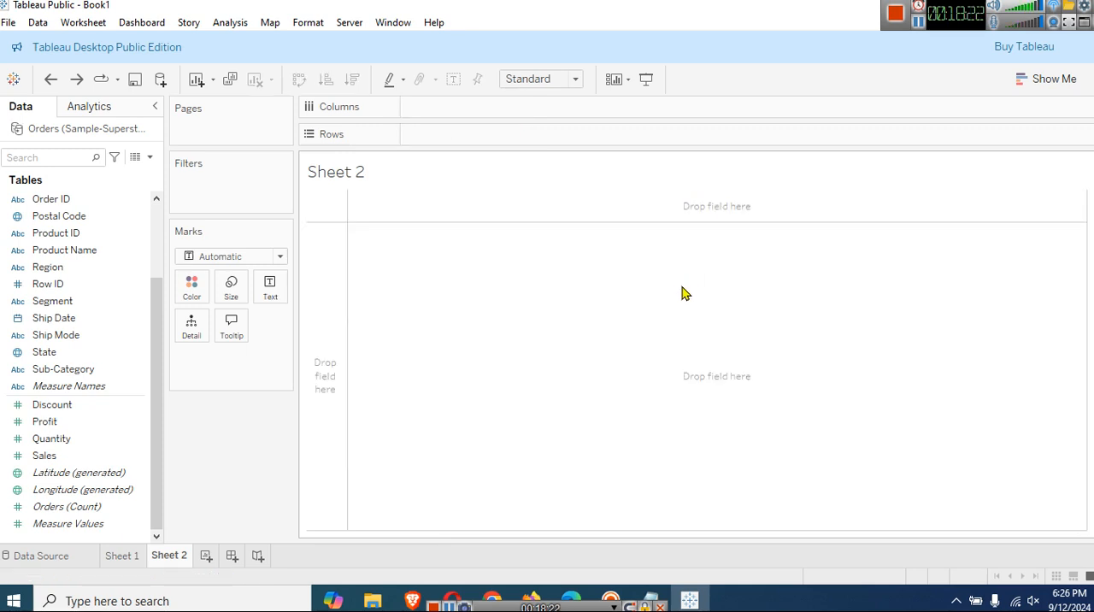
Rebuild the chart with City on Columns and the sum of Quantity on Rows.
scroll(72, 269, "up", 3)
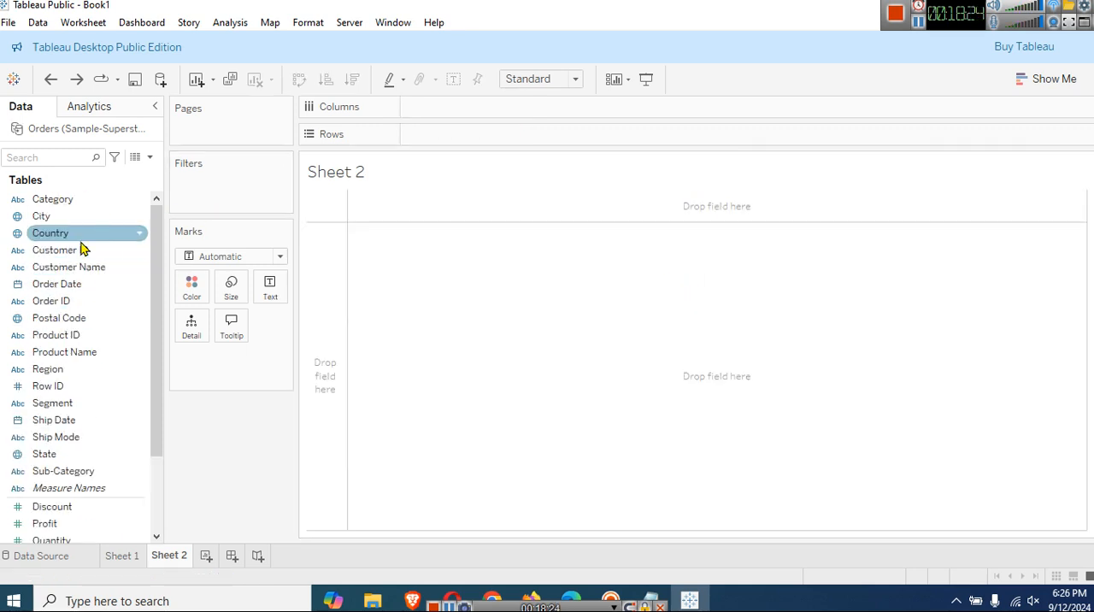
left_click(64, 218)
left_click_drag(66, 219, 453, 110)
scroll(83, 448, "down", 1)
left_click(77, 459)
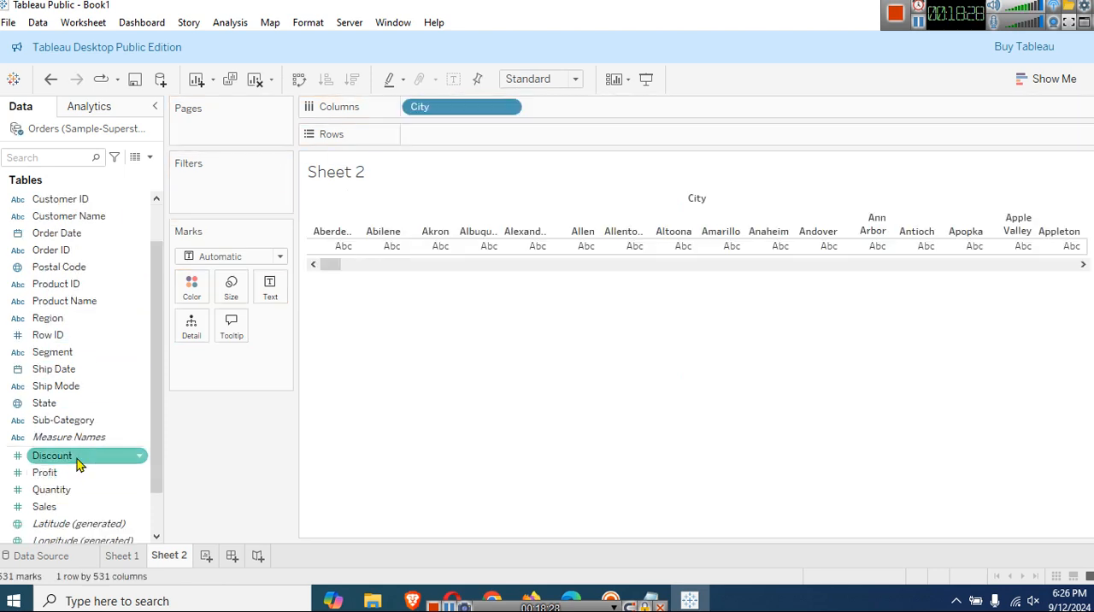
left_click_drag(71, 492, 473, 170)
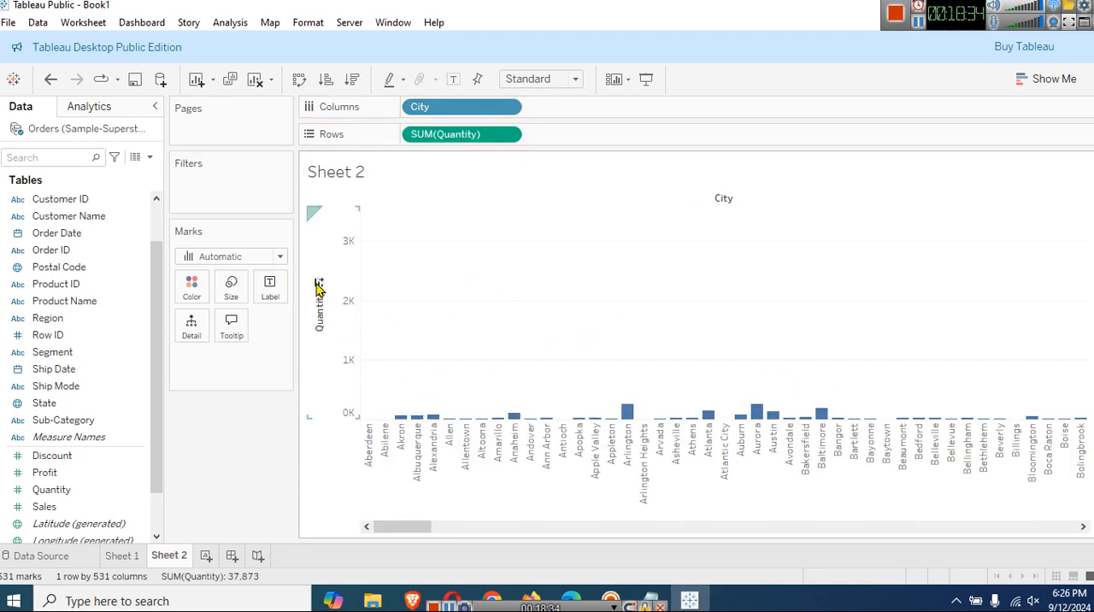
Cycle the city sort by quantity through descending, ascending and unsorted, ending on descending.
left_click(317, 285)
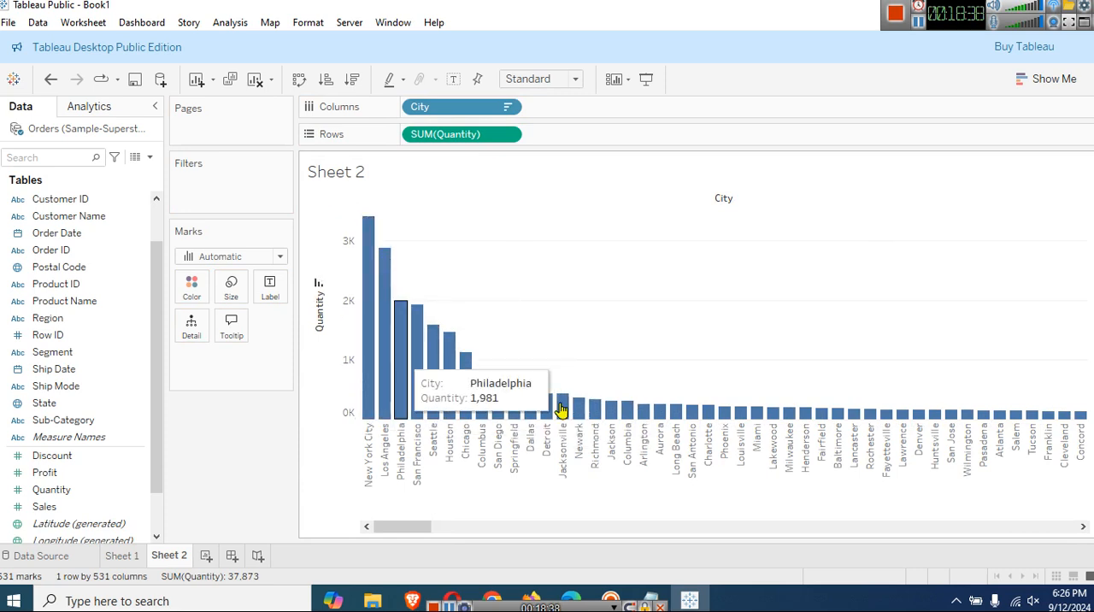
left_click(318, 284)
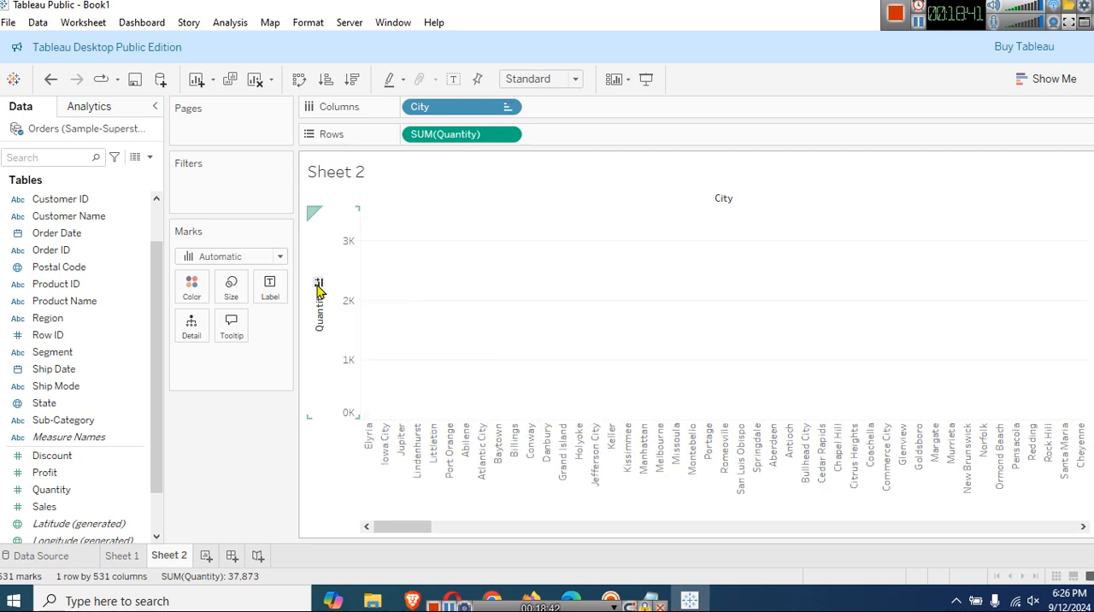
left_click(318, 284)
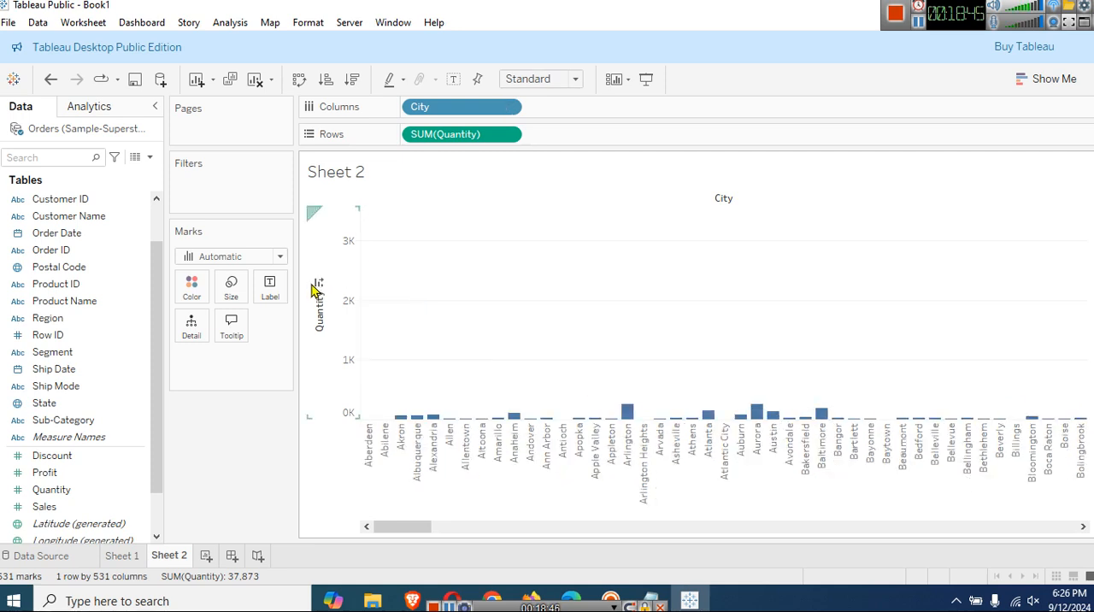
left_click(318, 284)
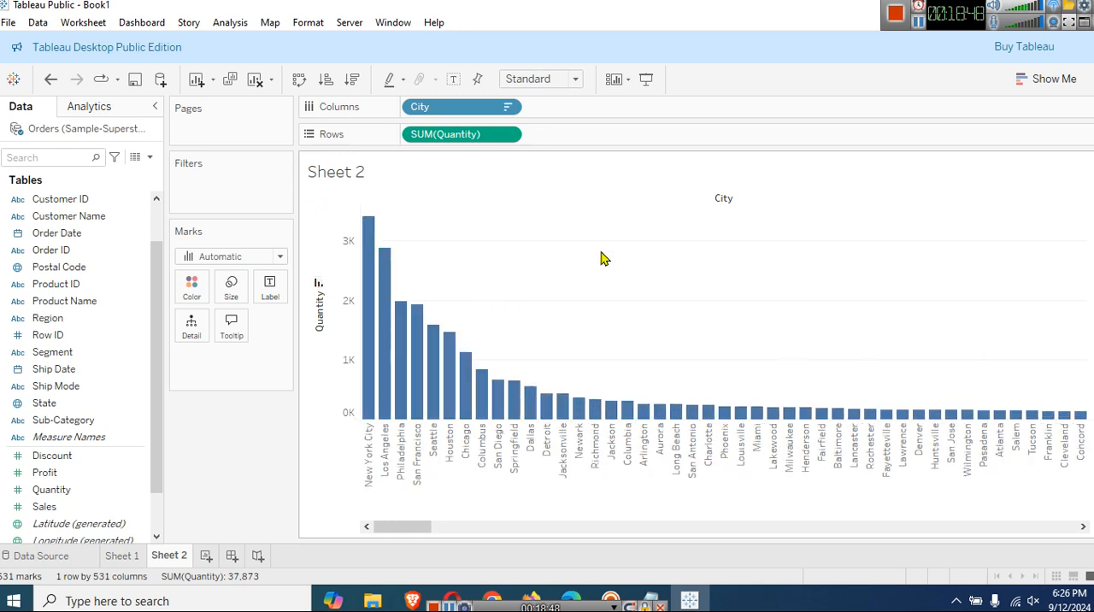
Convert the chart to a text table and sort its cities by quantity in descending order.
left_click(1051, 80)
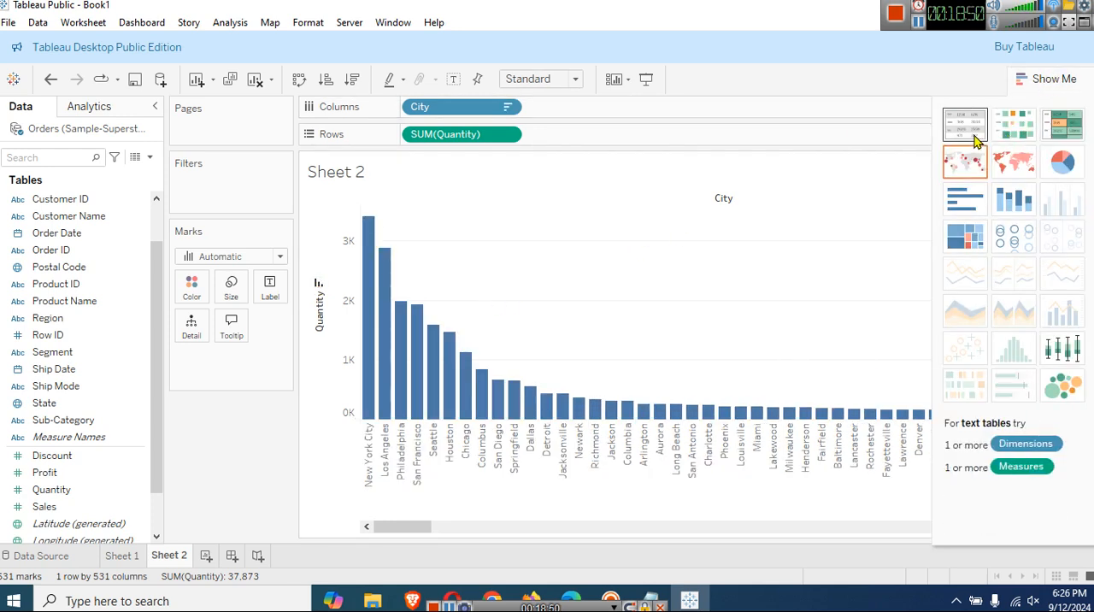
left_click(965, 125)
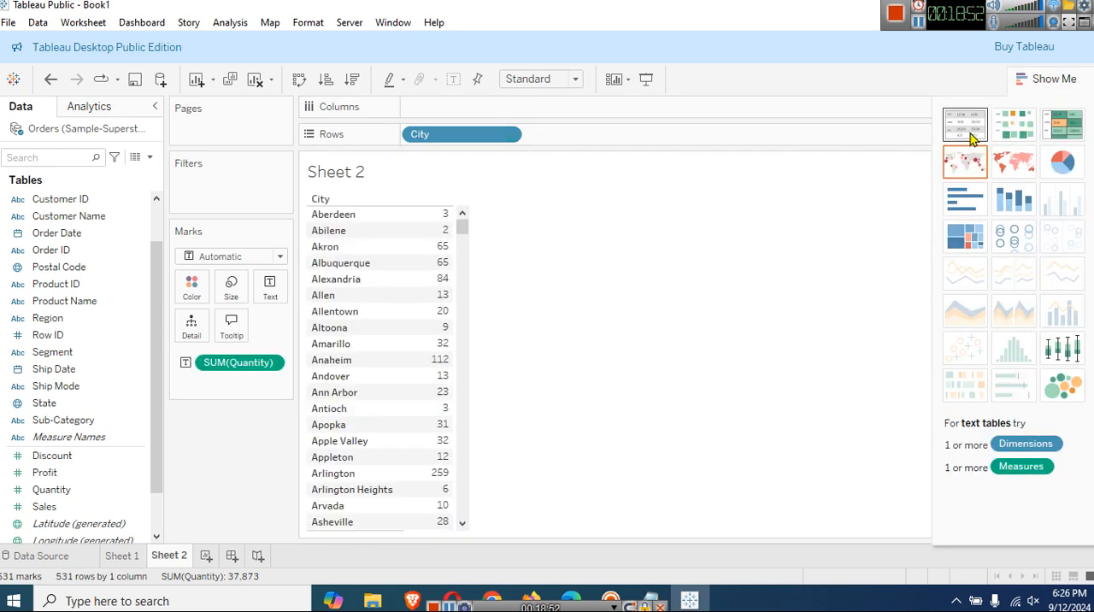
right_click(432, 205)
left_click(449, 226)
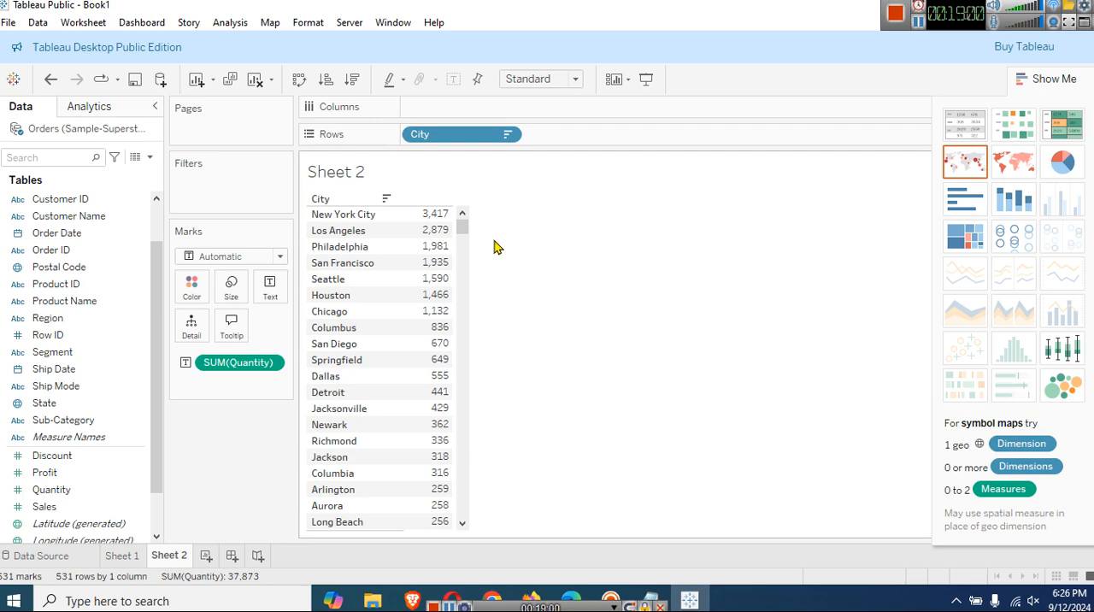
mouse_move(445, 224)
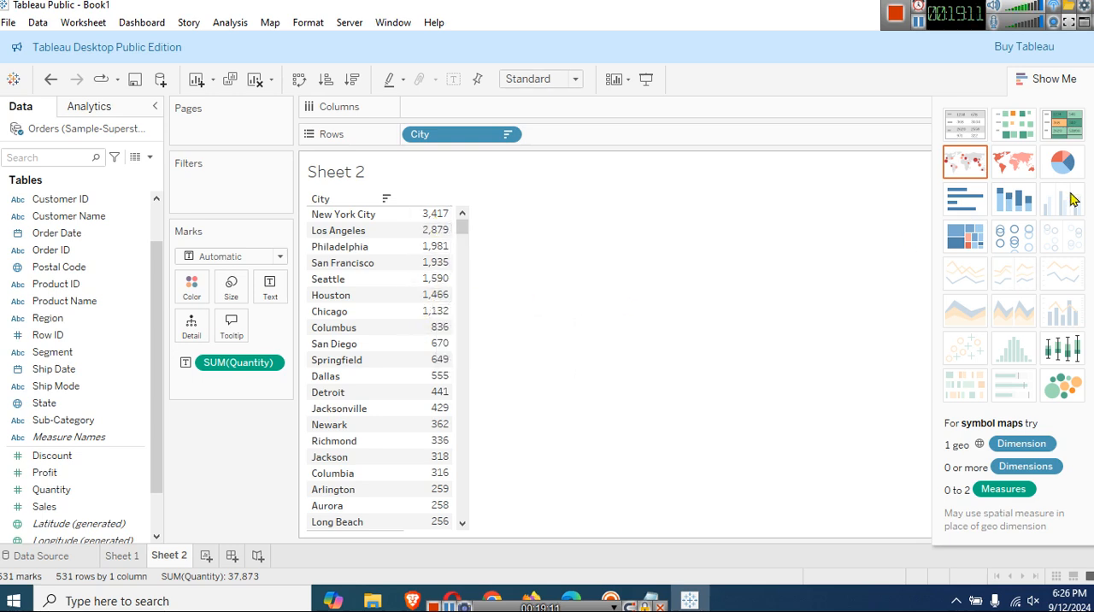
left_click(1047, 78)
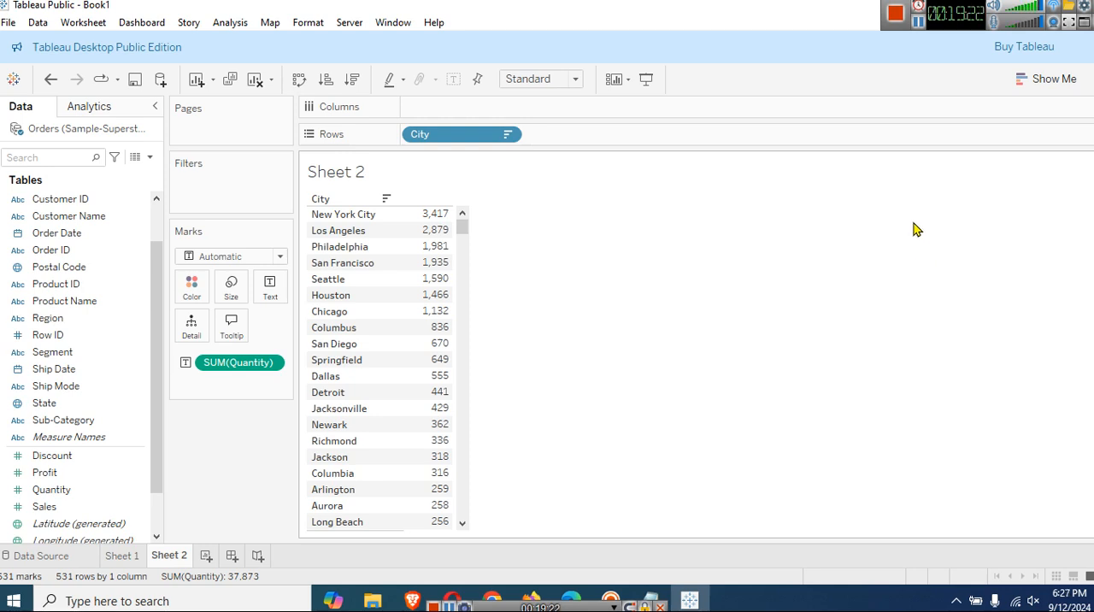
Start a new calculated field and name it Serial_Number.
left_click(150, 157)
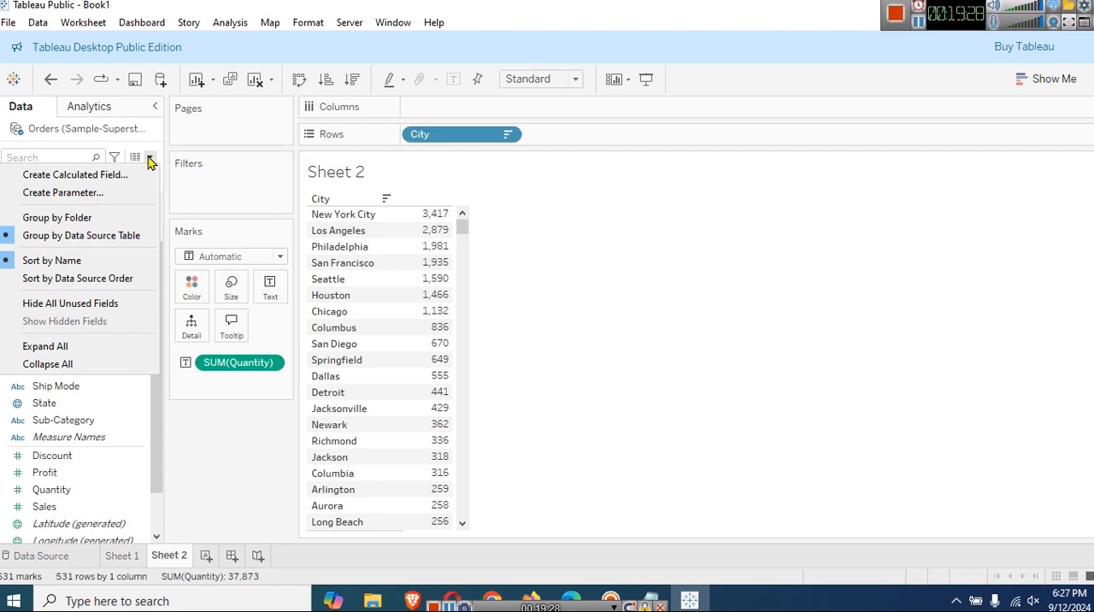
left_click(149, 158)
left_click(150, 157)
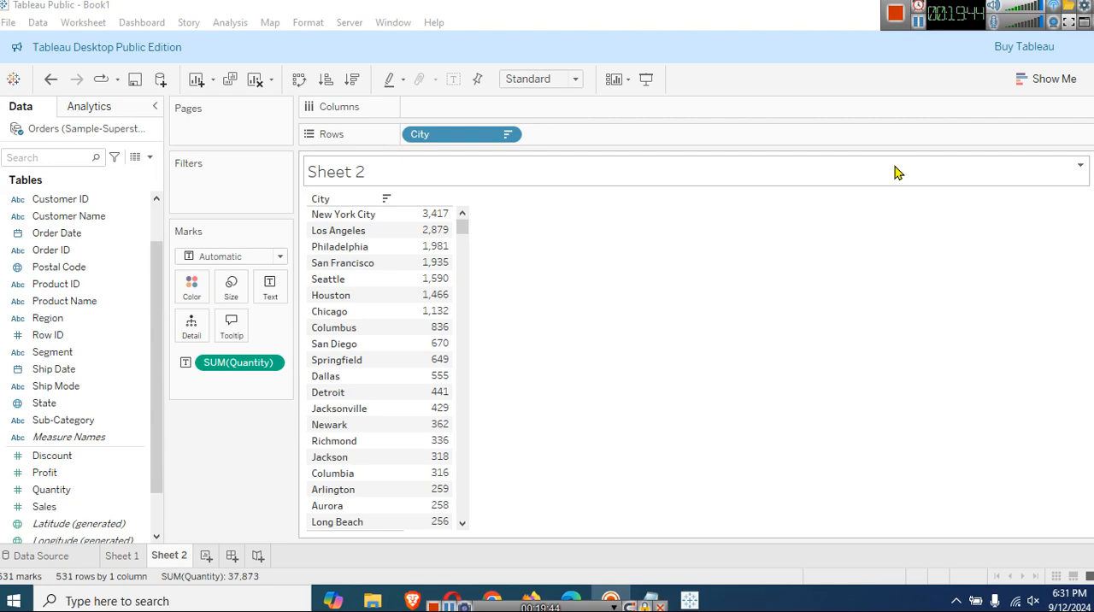
left_click(151, 158)
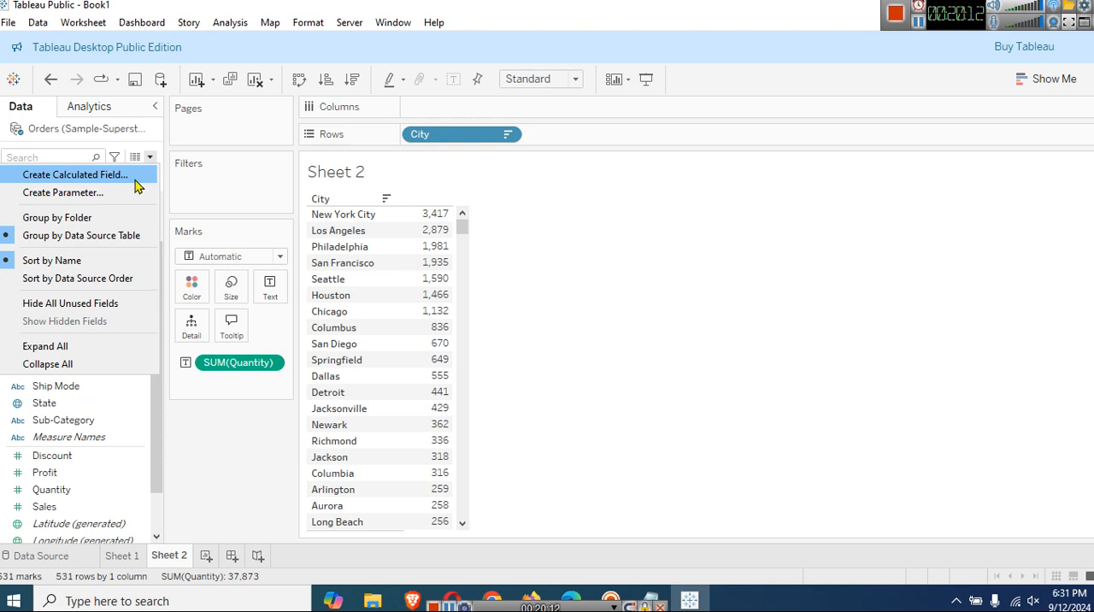
left_click(136, 182)
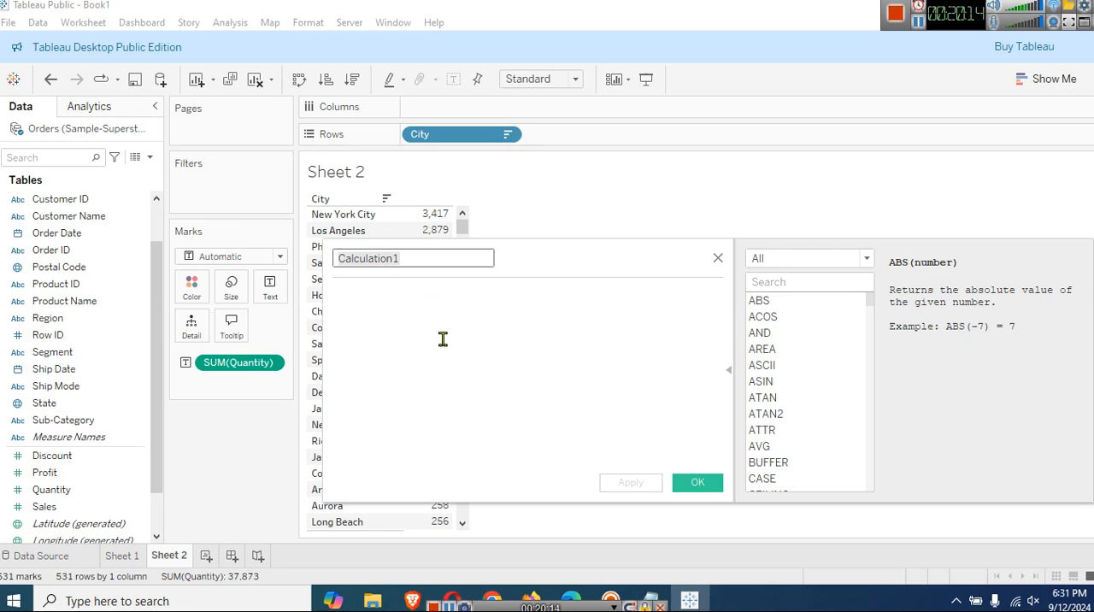
key("ctrl+a")
type("Ser")
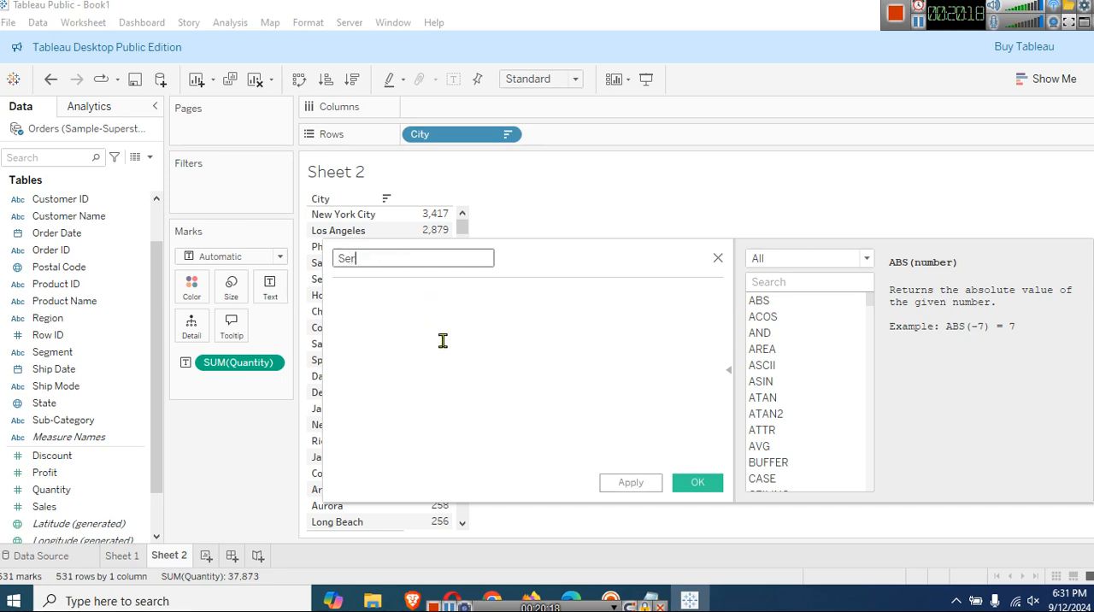
type("ial_Number")
left_click(457, 341)
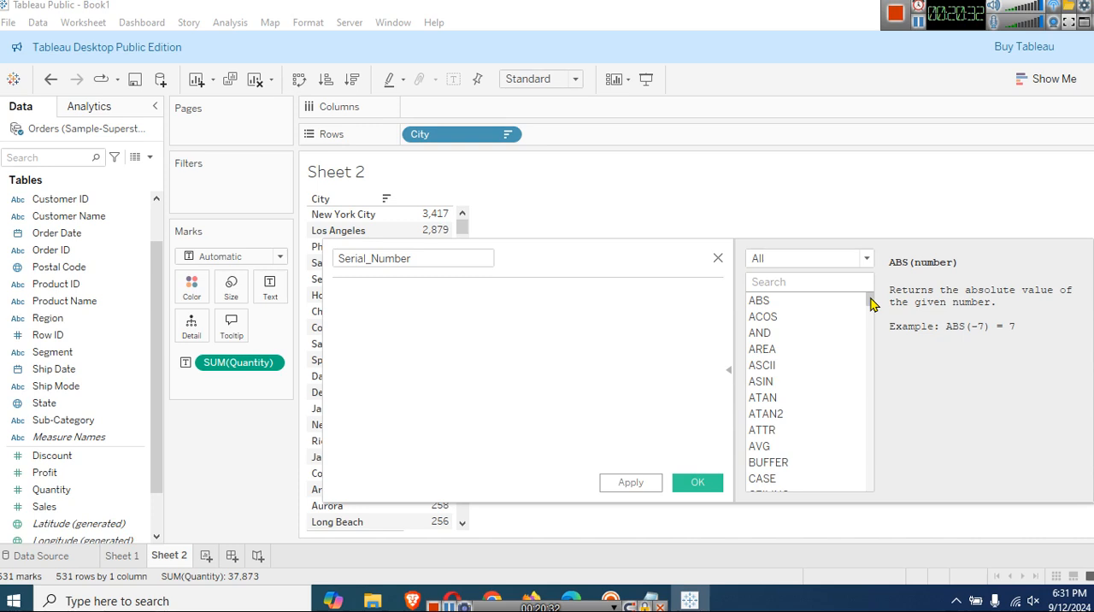
Enter INDEX() as the formula of the Serial_Number calculated field.
left_click_drag(870, 301, 852, 280)
type("Inde")
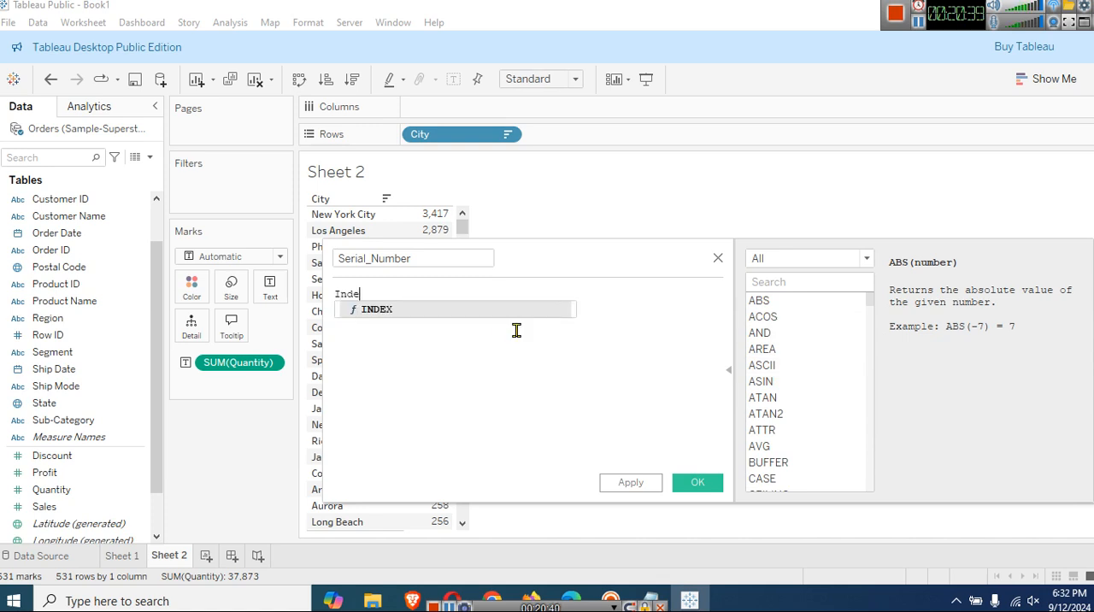
double_click(460, 311)
type(")")
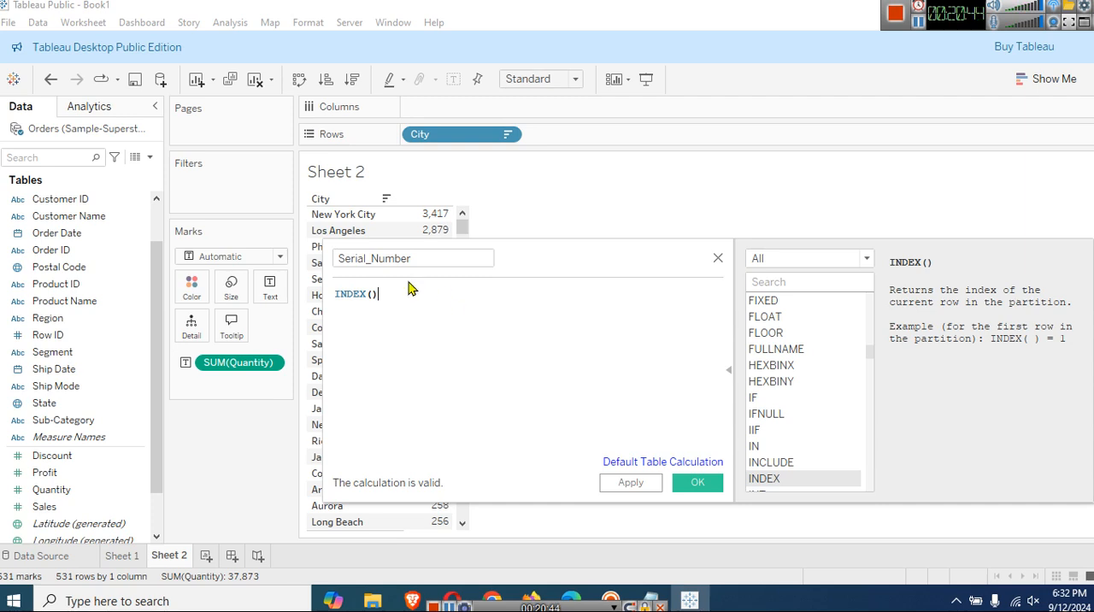
Copy the INDEX() formula and paste it into the Notepad notes, one blank line below the AND logical operator line.
left_click_drag(415, 298, 308, 295)
key("ctrl+c")
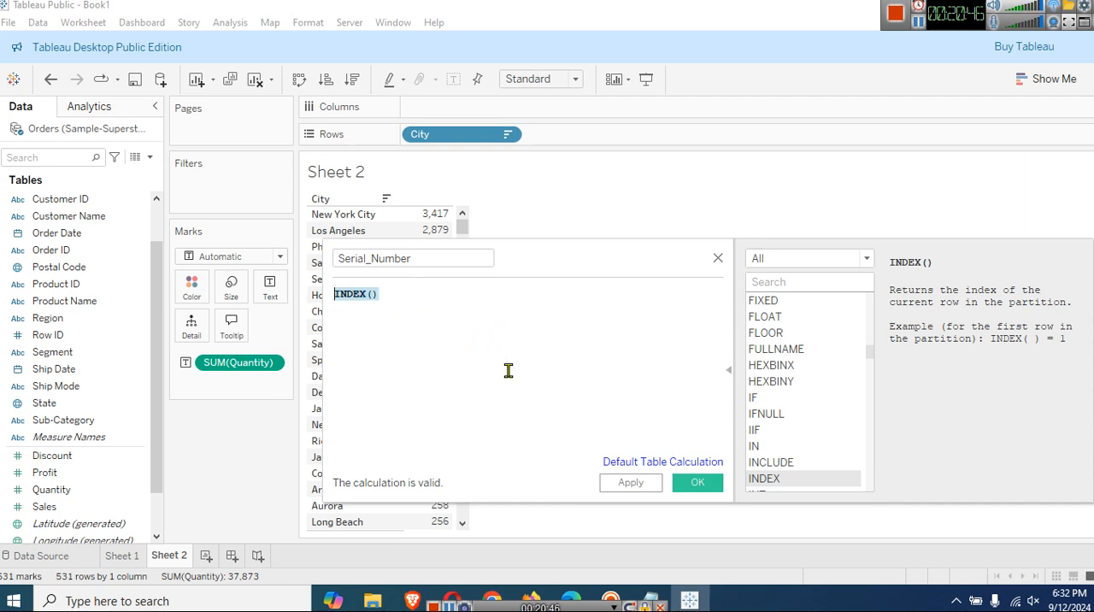
left_click(650, 601)
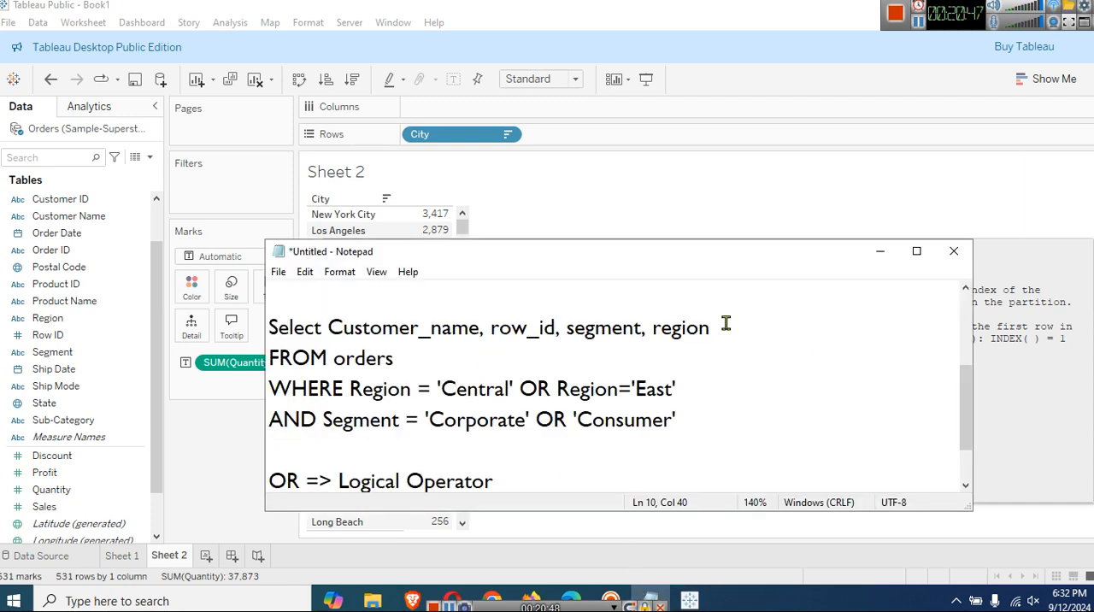
left_click(917, 251)
left_click(579, 441)
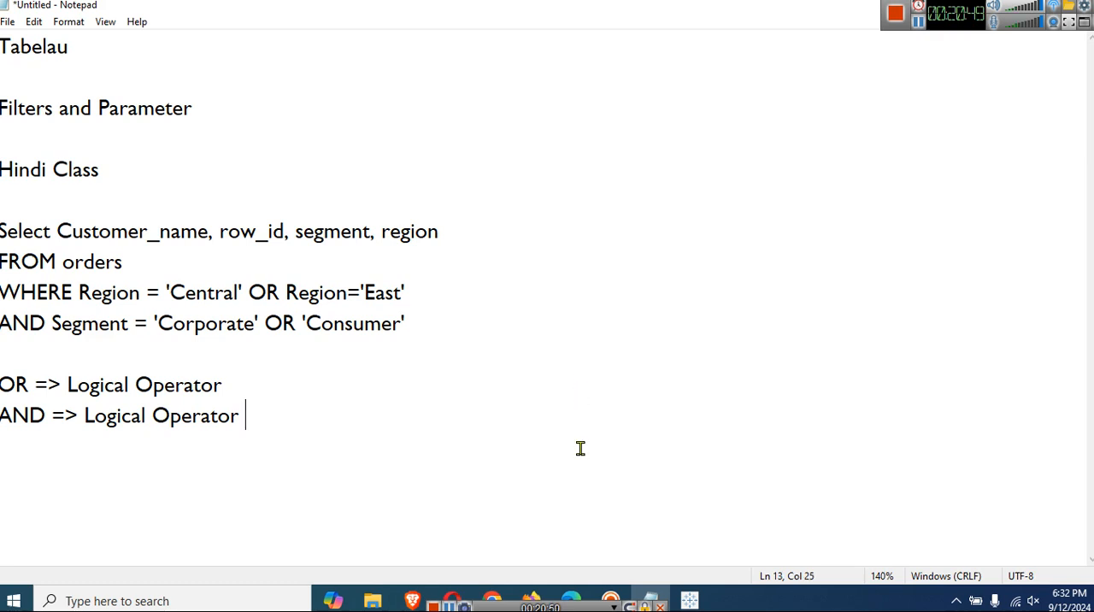
key("Return")
key("Return")
key("ctrl+v")
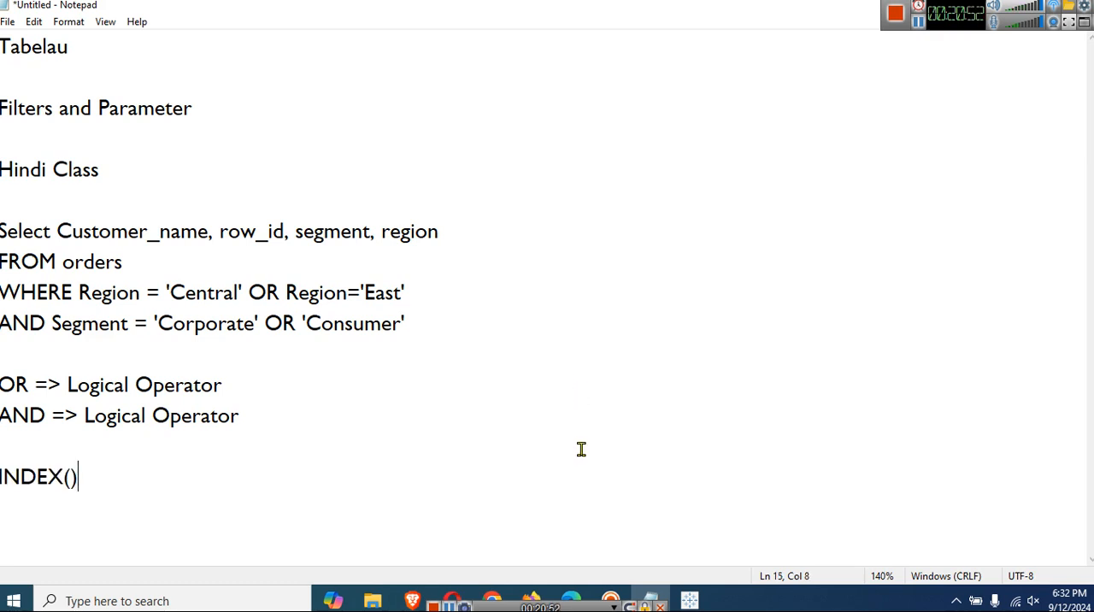
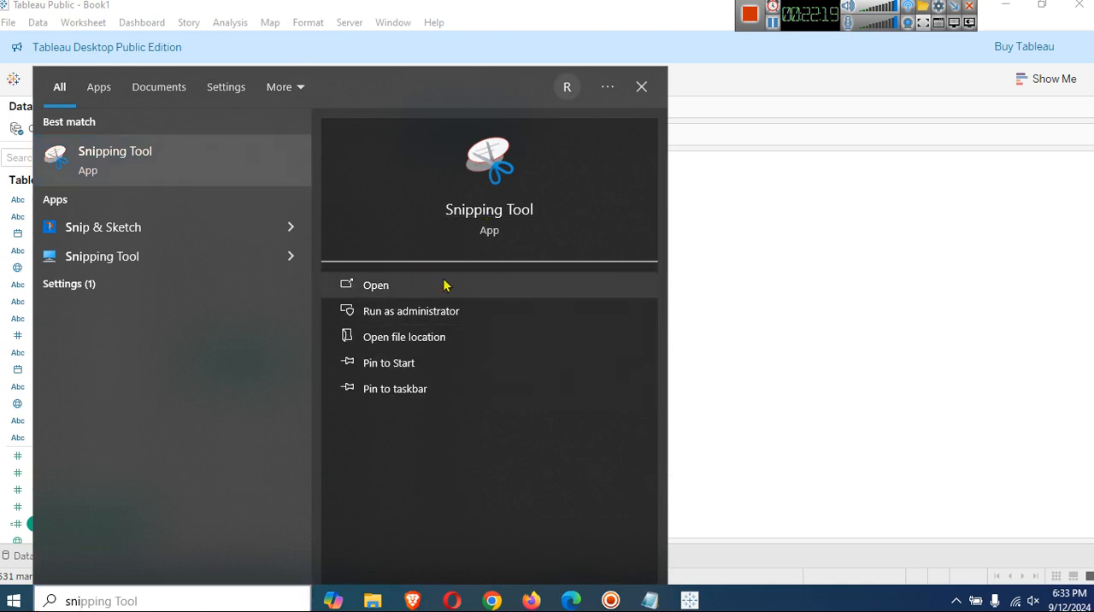
Capture the part of the data pane around the Serial_Number field with Snipping Tool, enlarge the snip and put its window away.
left_click(447, 285)
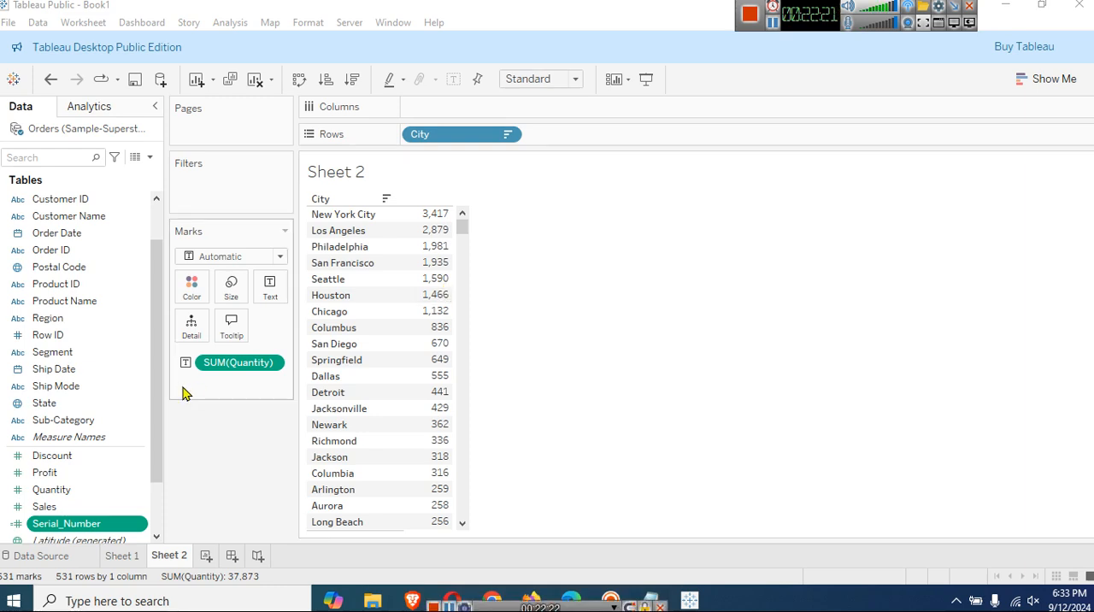
left_click(325, 165)
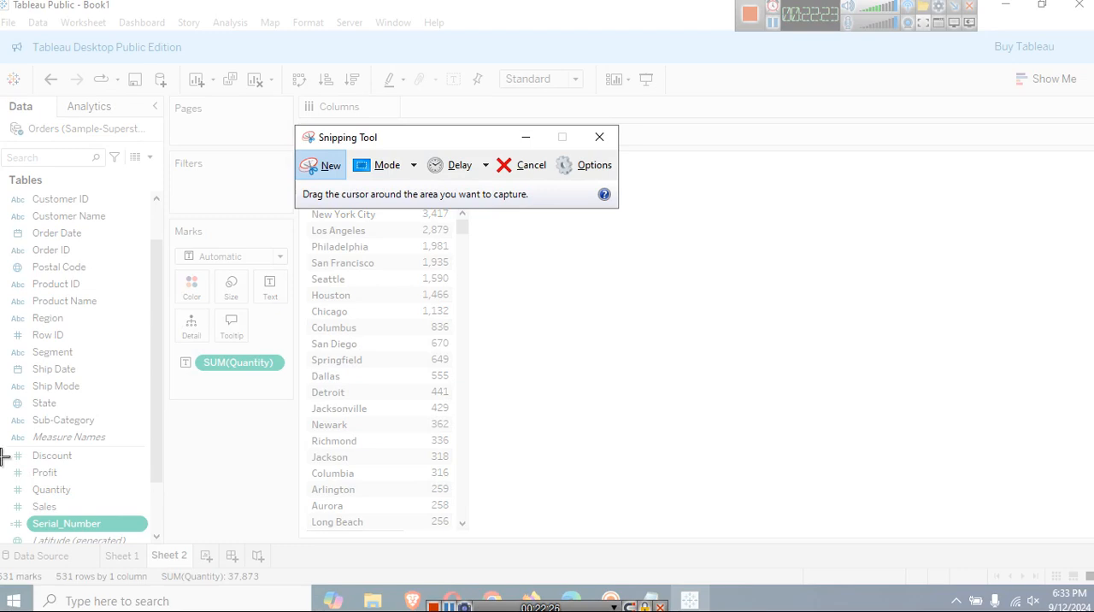
left_click_drag(2, 457, 168, 561)
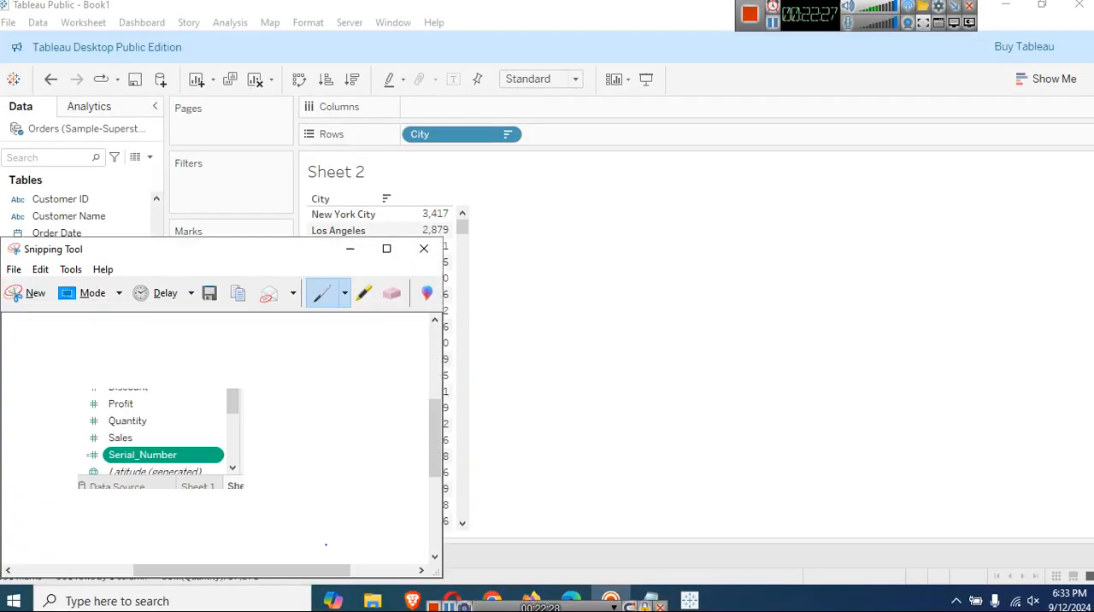
left_click(399, 249)
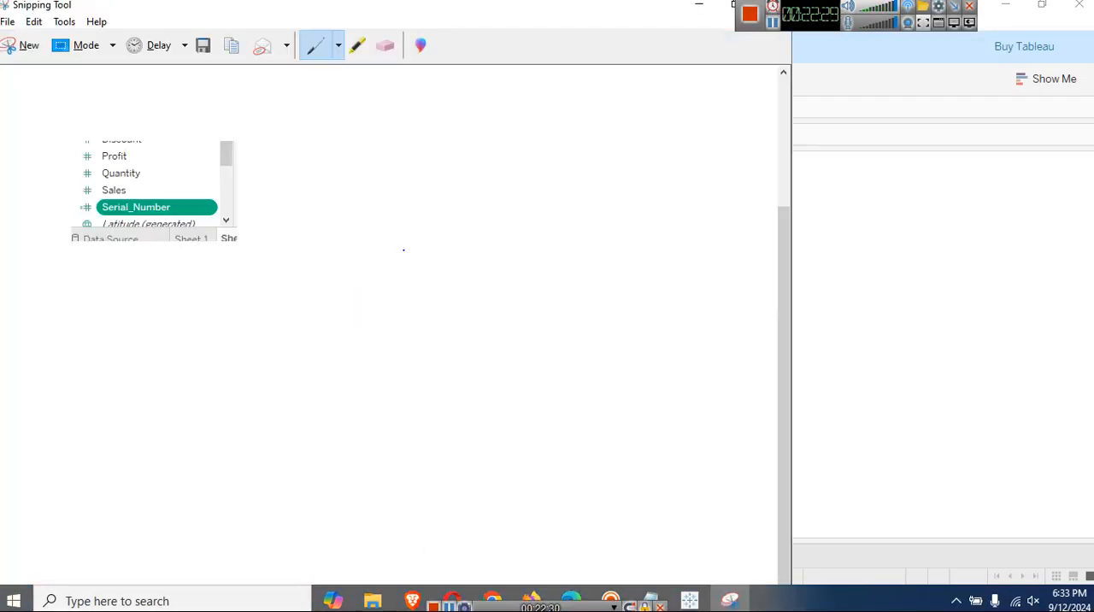
scroll(261, 301, "up", 1)
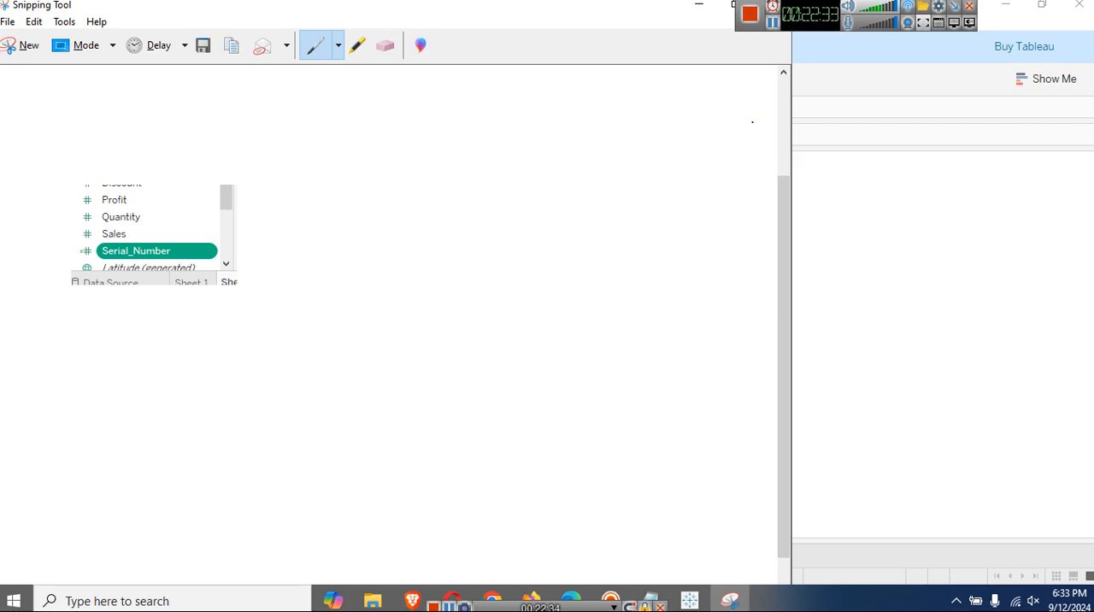
left_click(699, 5)
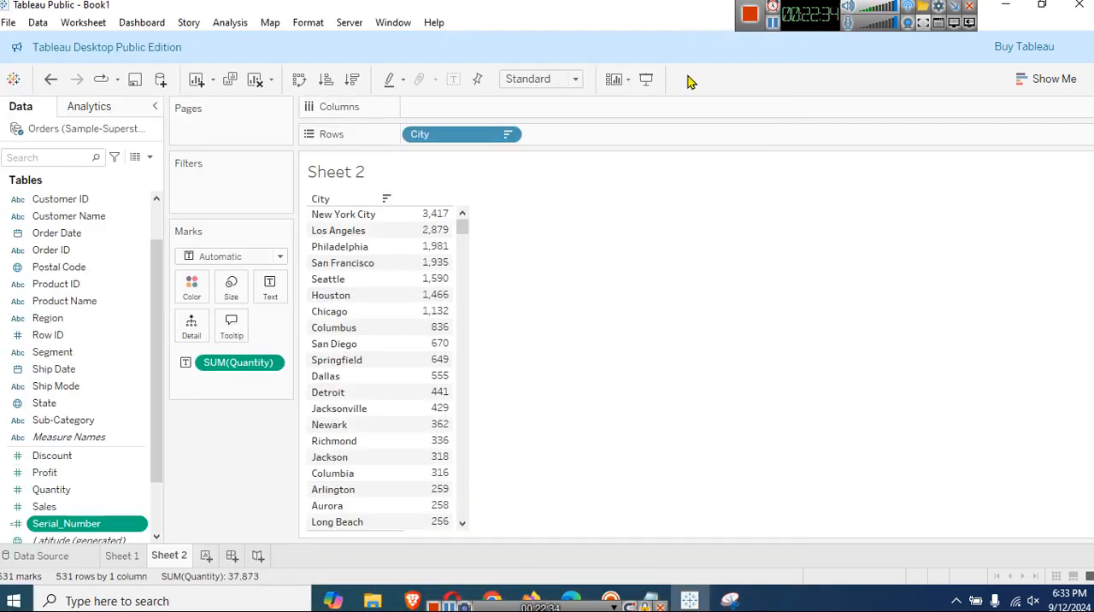
Show how the function reference list is collapsed and expanded in a new calculated field editor, and close the editor unsaved.
left_click(151, 158)
left_click(119, 175)
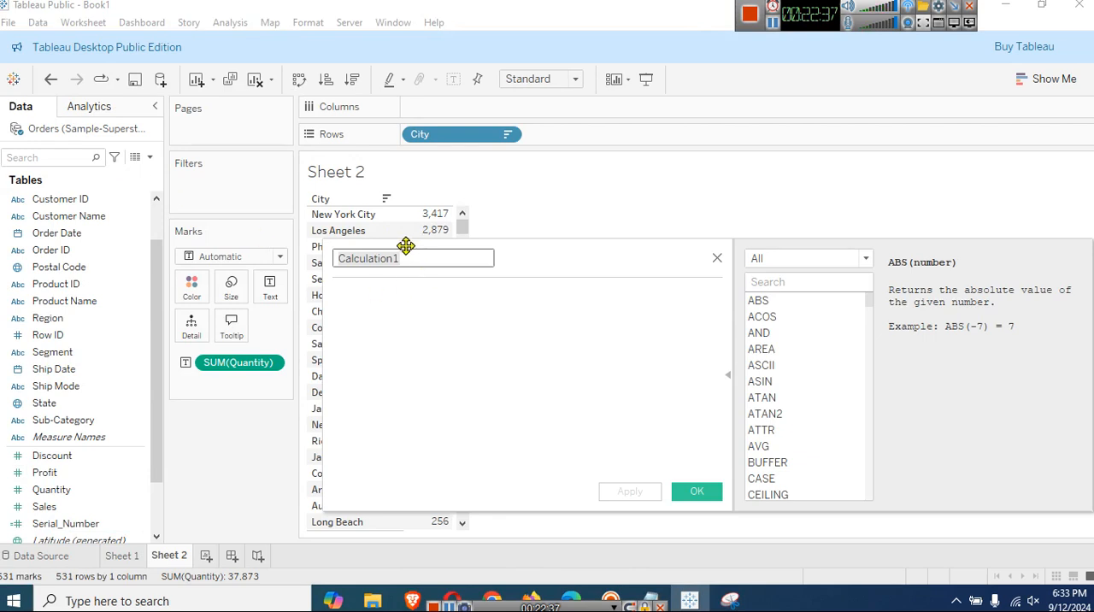
left_click(454, 340)
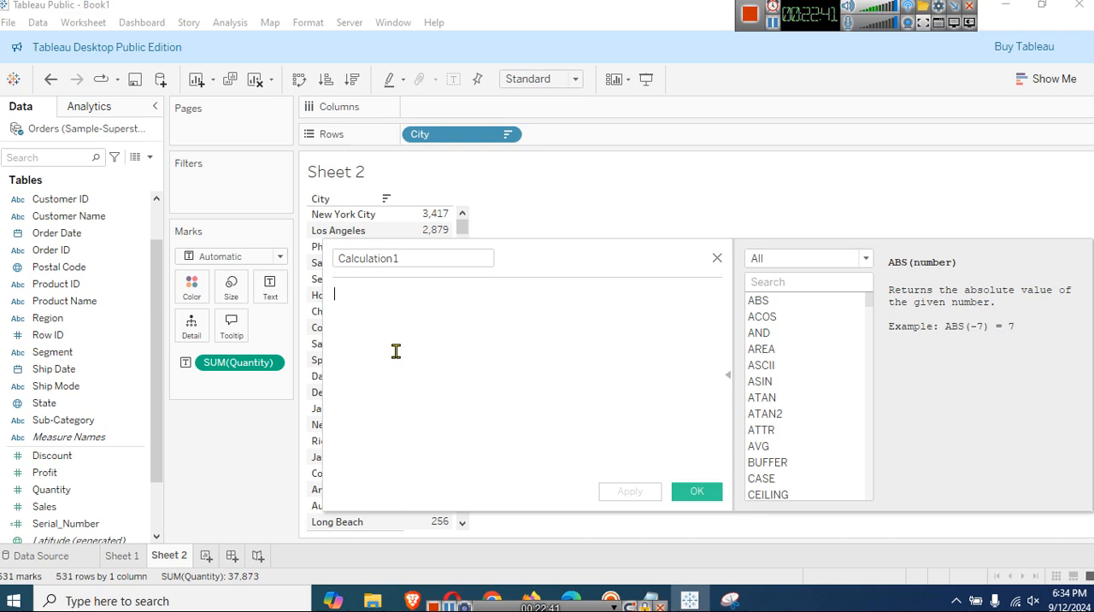
left_click(727, 377)
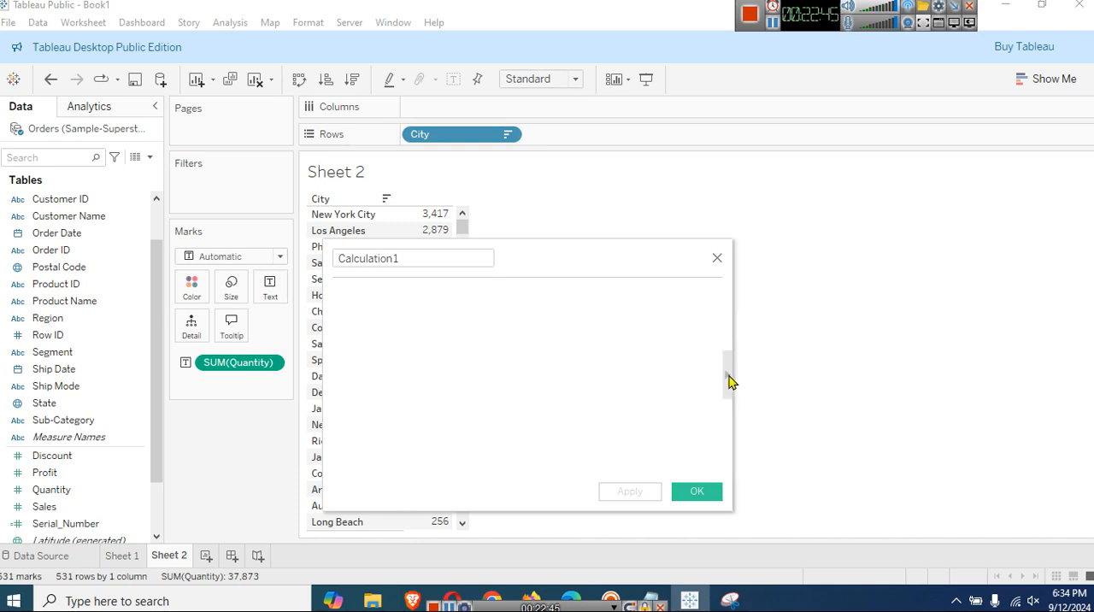
left_click(728, 378)
left_click(729, 378)
left_click(727, 384)
left_click(727, 389)
left_click(727, 390)
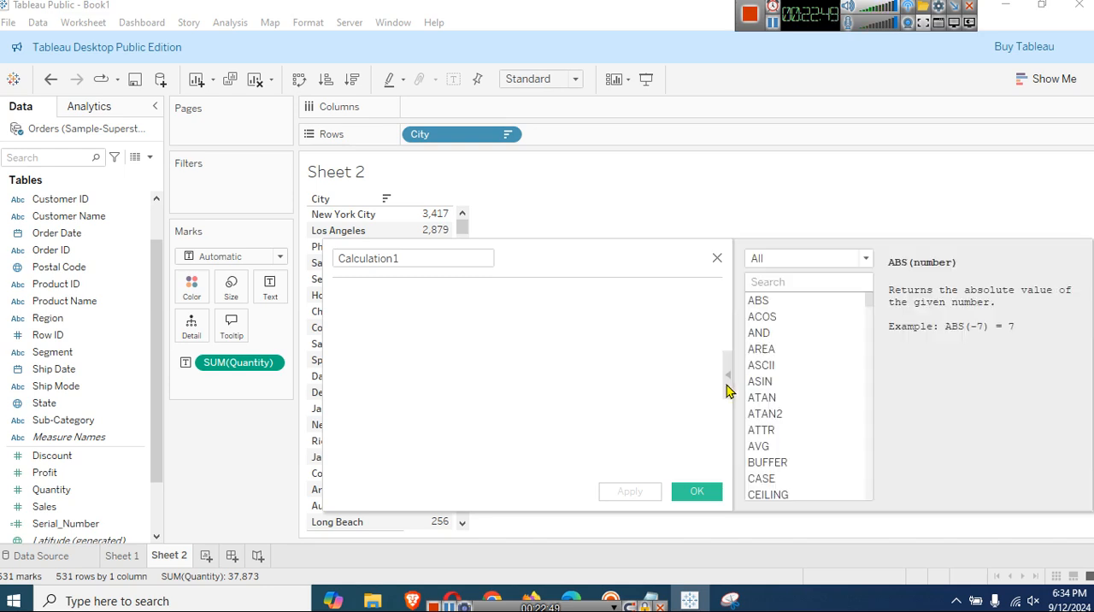
left_click(728, 390)
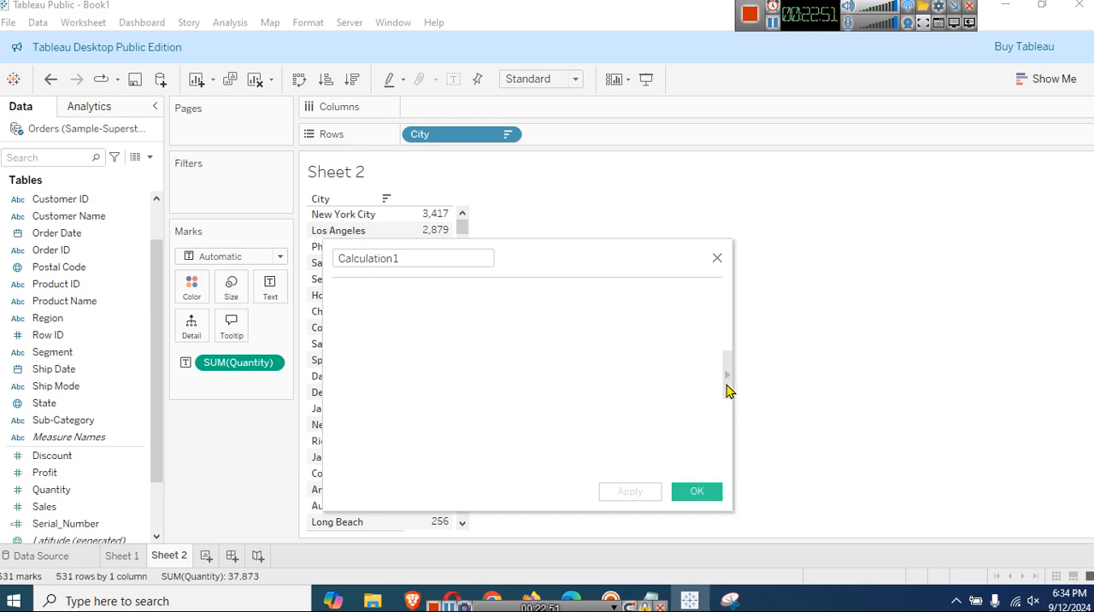
left_click(718, 258)
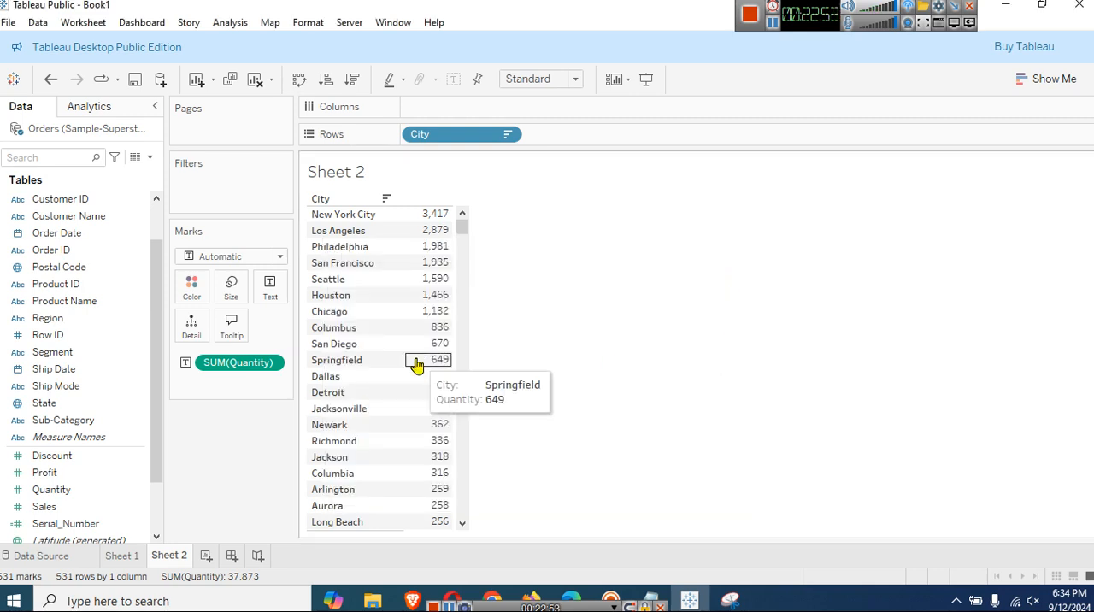
Return to the snip in Snipping Tool, draw a short pen stroke beside the Serial_Number field and put the window away.
left_click(729, 601)
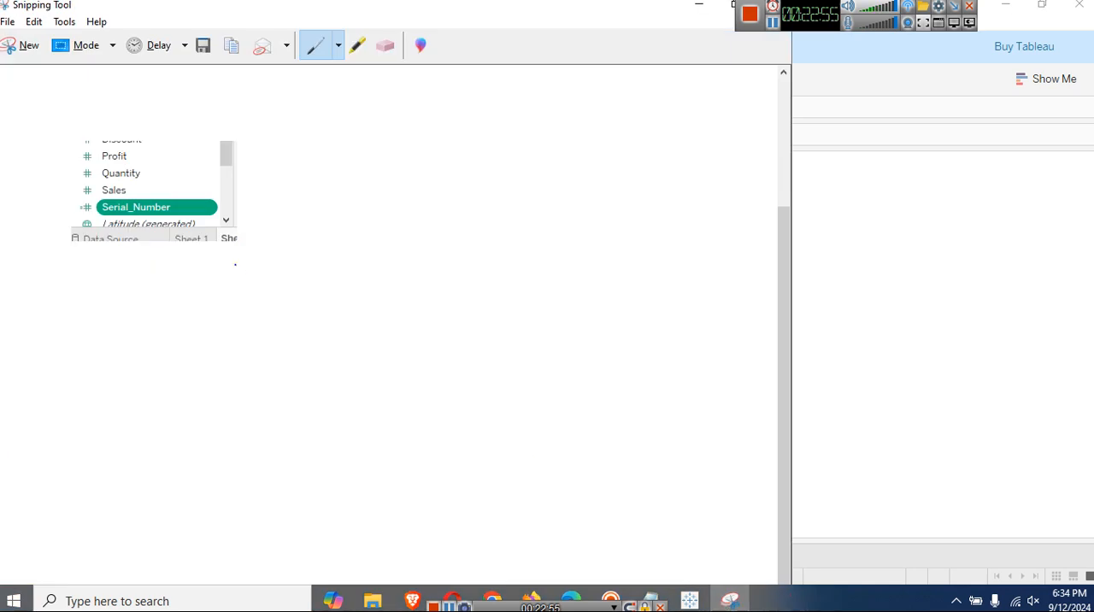
left_click_drag(41, 219, 69, 215)
left_click(699, 4)
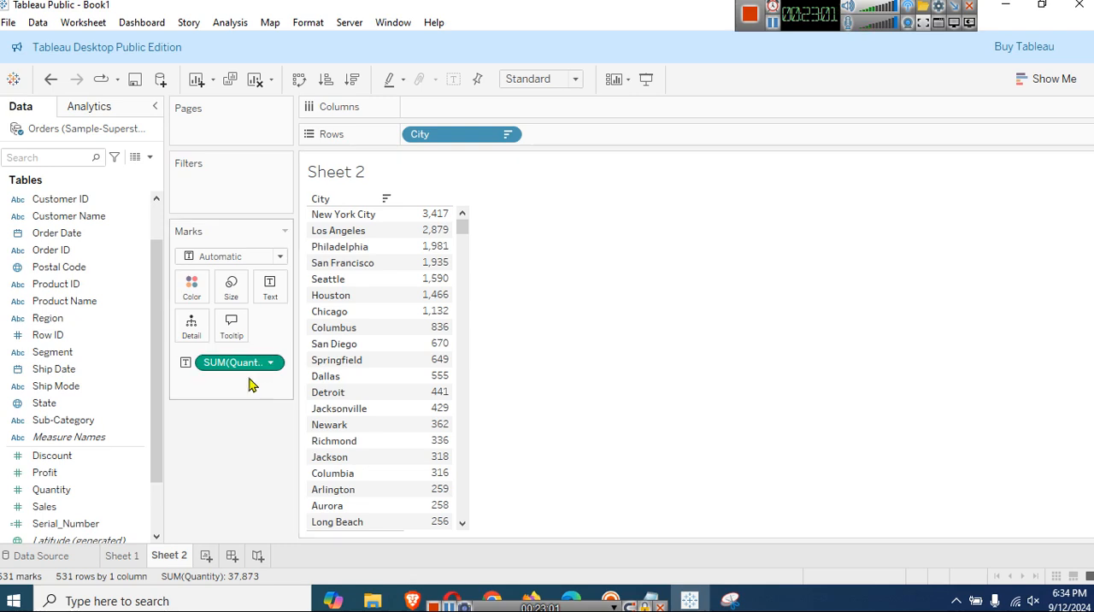
Add Serial_Number to the rows of Sheet 2 and convert the resulting chart to a text table.
scroll(136, 451, "down", 2)
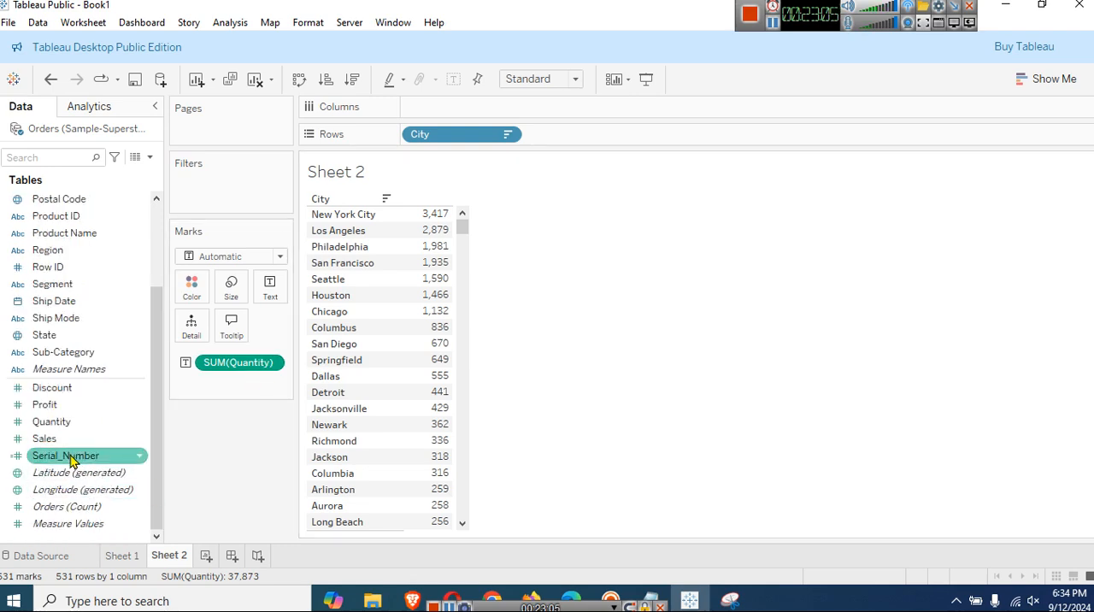
left_click_drag(70, 461, 408, 137)
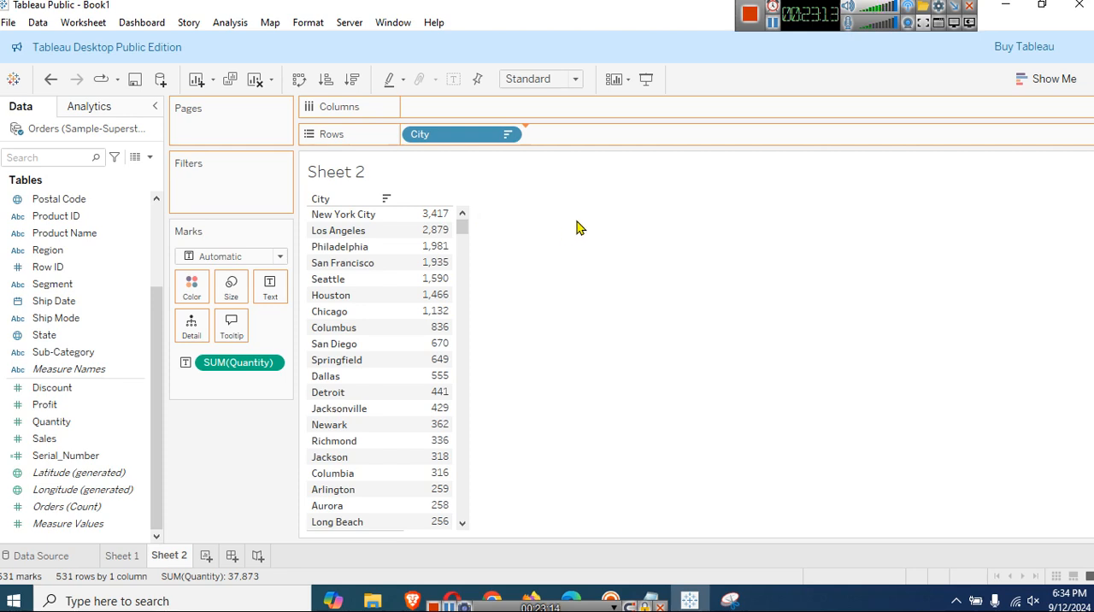
left_click(1039, 79)
left_click(977, 123)
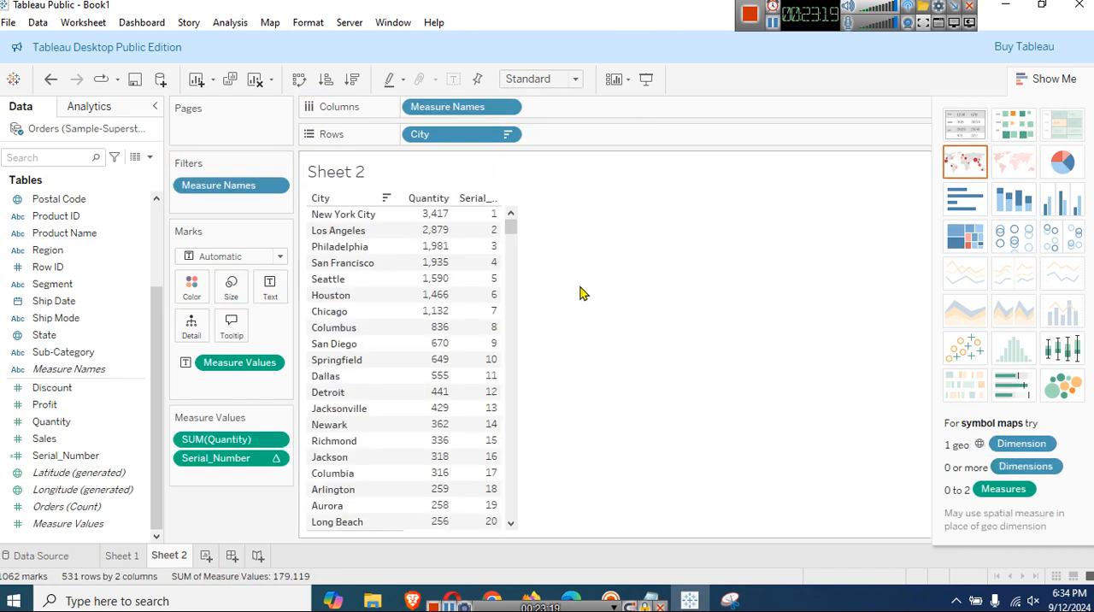
Place Serial_Number ahead of SUM(Quantity) in the measure values and close the chart type suggestions.
mouse_move(235, 472)
left_mouse_down()
mouse_move(232, 423)
mouse_move(239, 437)
left_mouse_up()
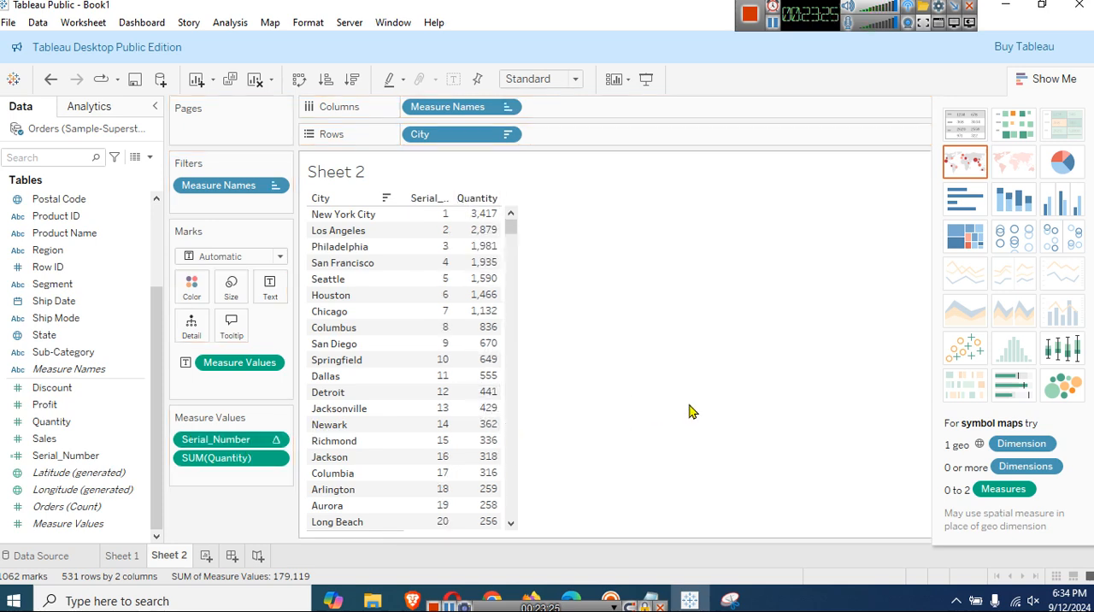
left_click(1048, 79)
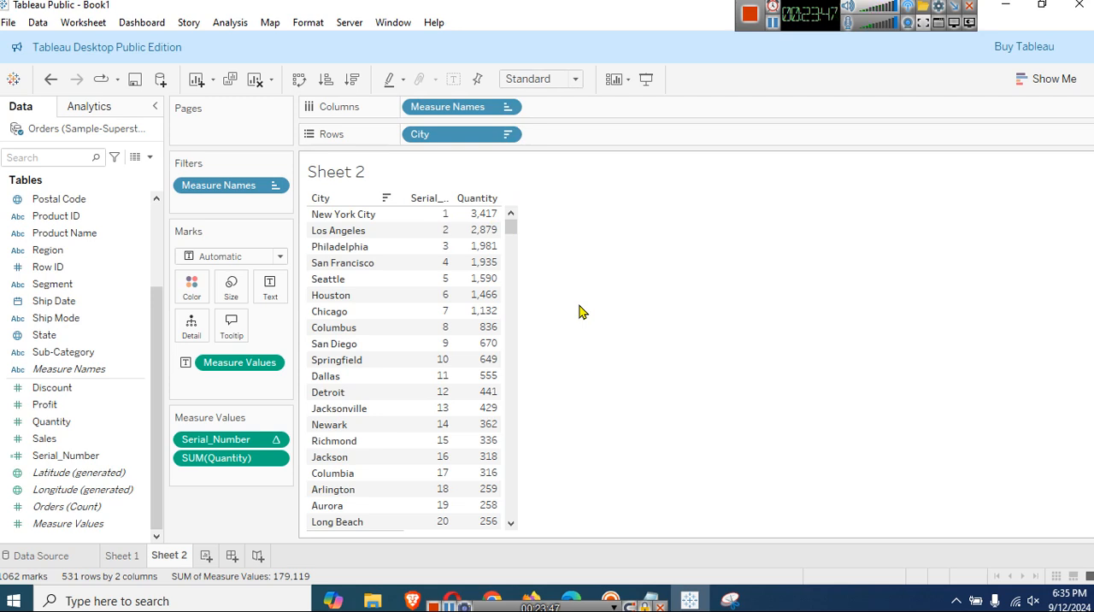
mouse_move(432, 229)
left_click(151, 159)
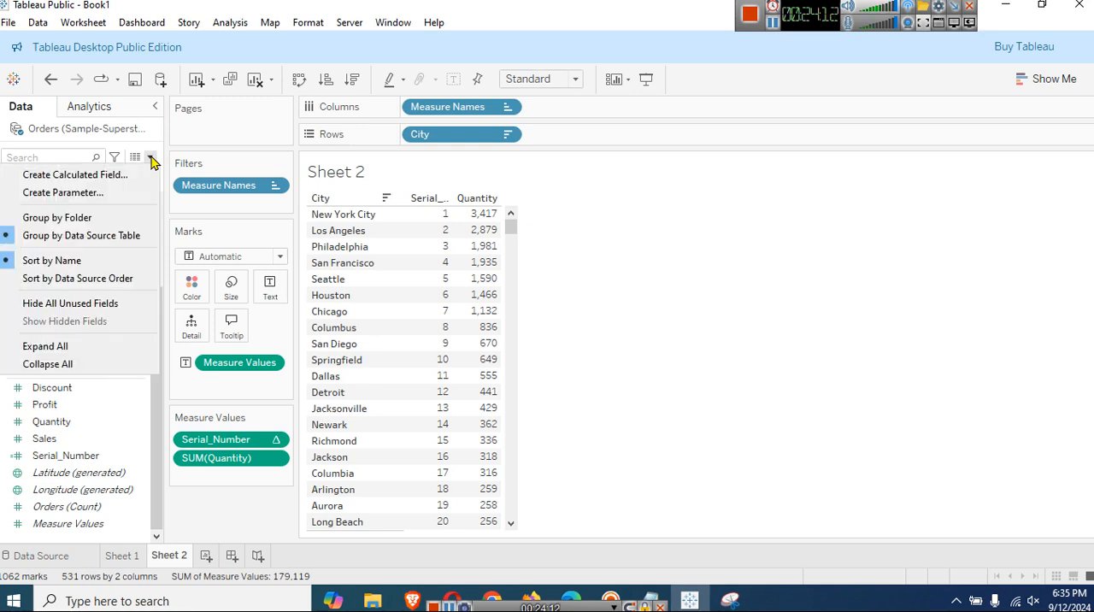
left_click(192, 219)
left_click(637, 348)
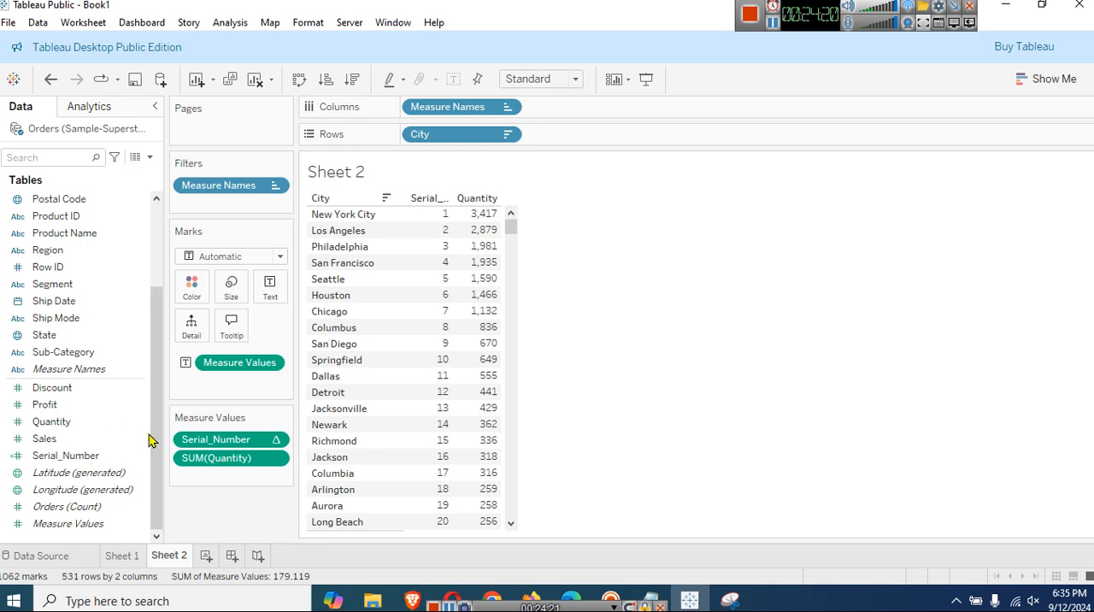
left_click(158, 223)
left_click_drag(160, 279, 159, 248)
left_click_drag(160, 407, 137, 522)
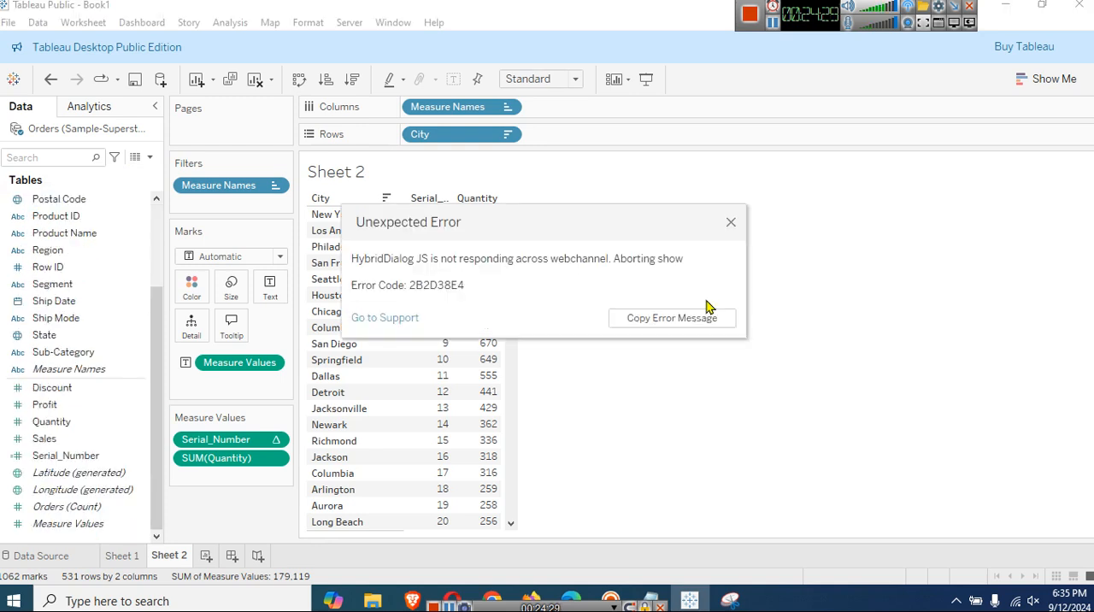
left_click(732, 223)
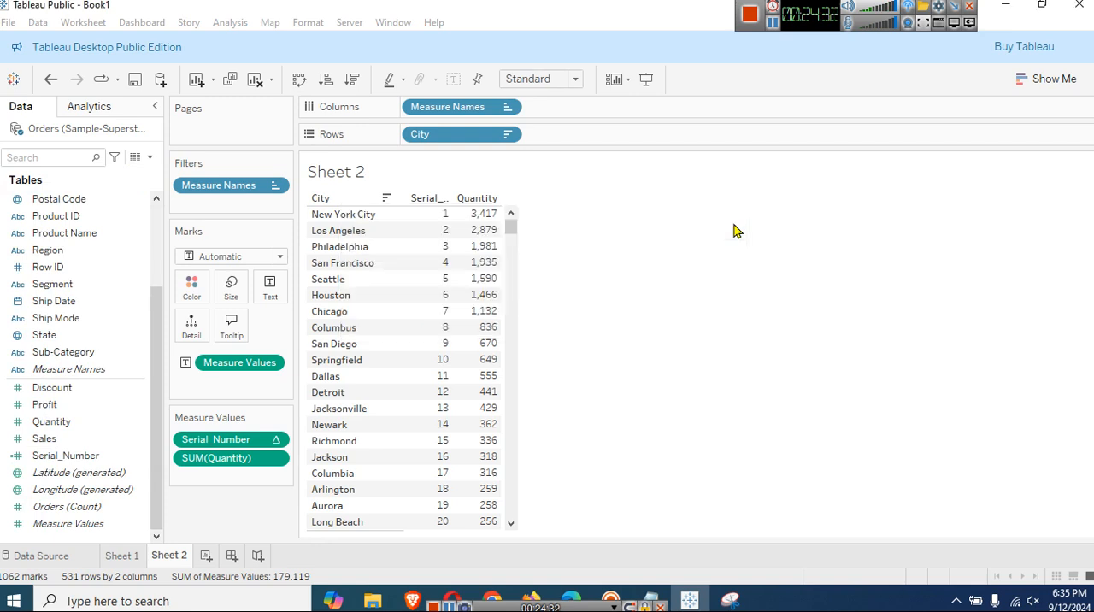
left_click(150, 158)
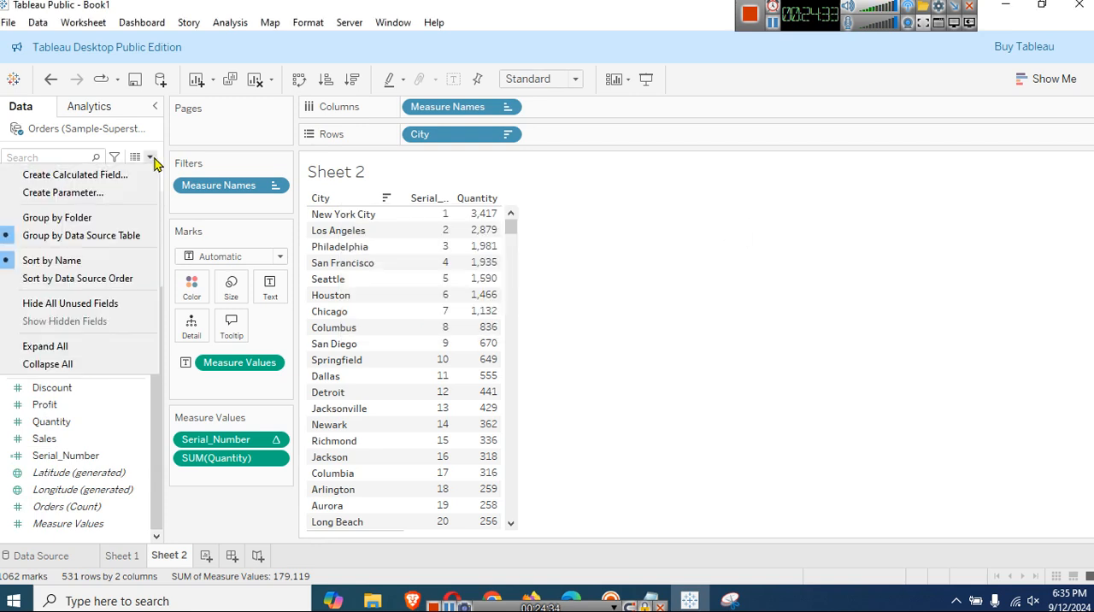
left_click(704, 298)
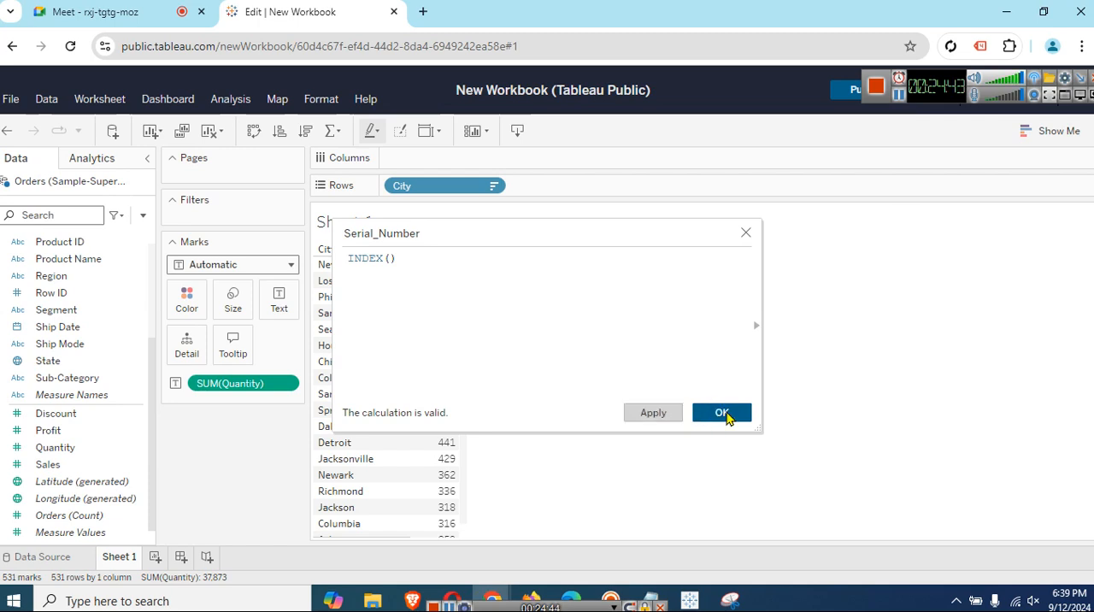
Save the Serial_Number calculated field with the formula INDEX() and add it to the rows after City.
left_click(725, 414)
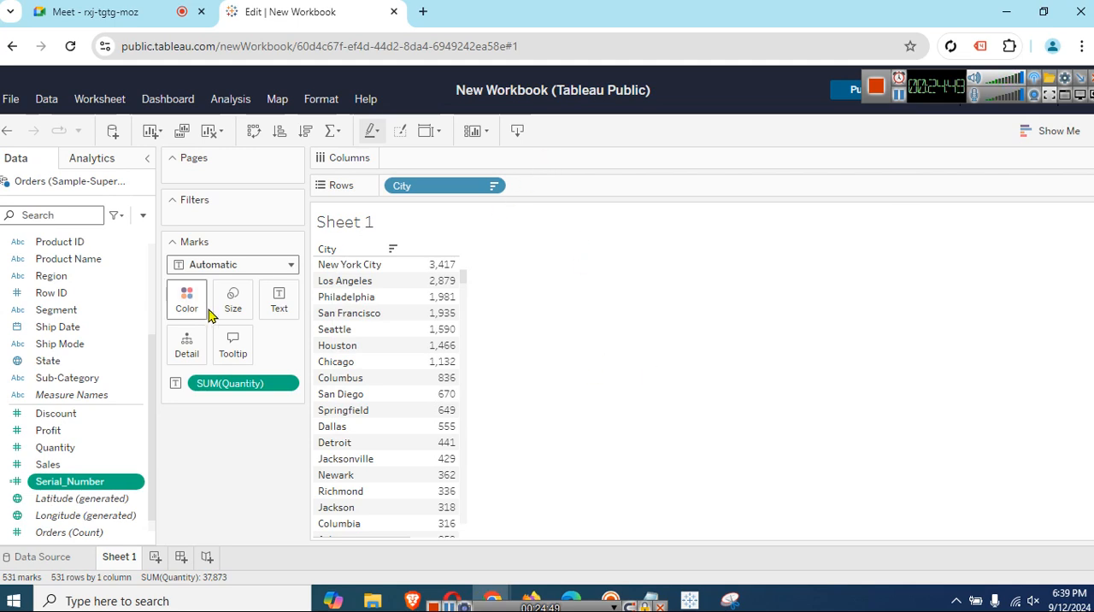
left_click_drag(212, 418, 572, 196)
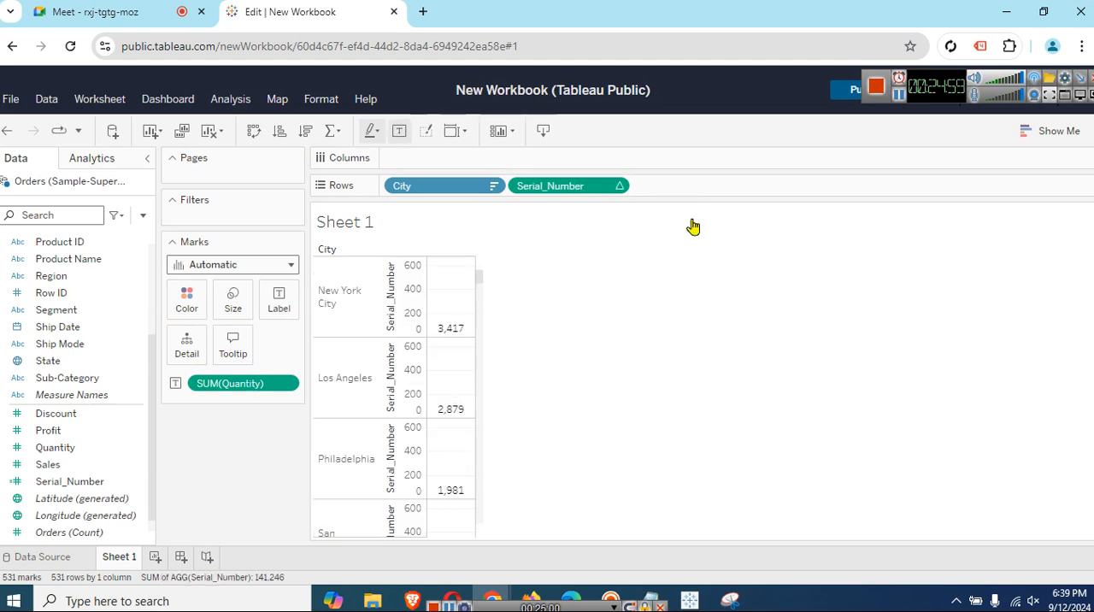
Convert the Serial_Number chart to a text table and sort the cities by quantity in descending order.
left_click(1050, 130)
left_click(955, 170)
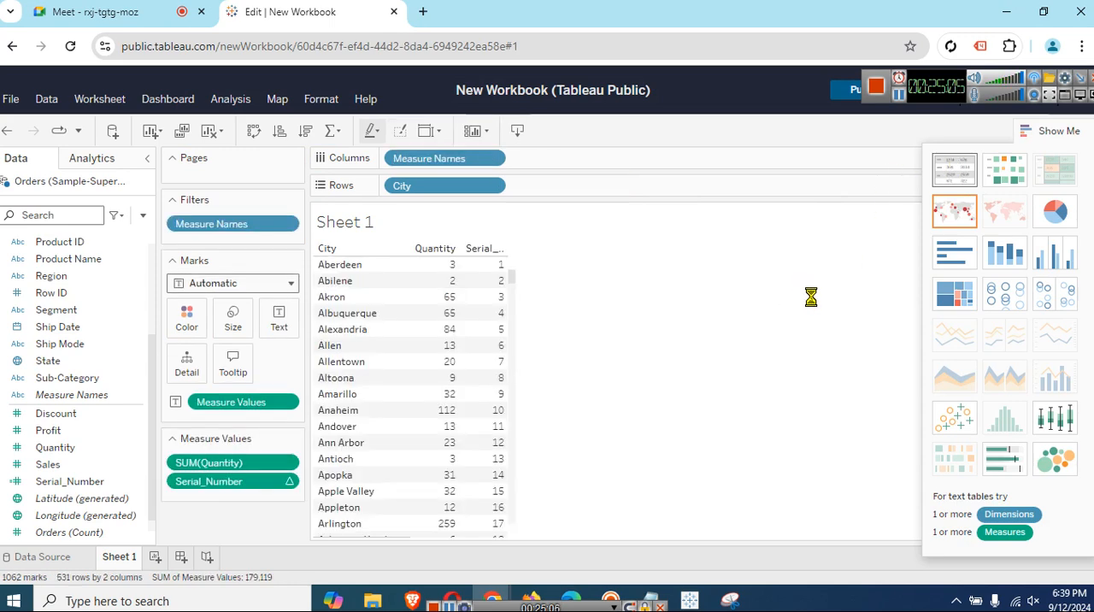
left_click(1057, 133)
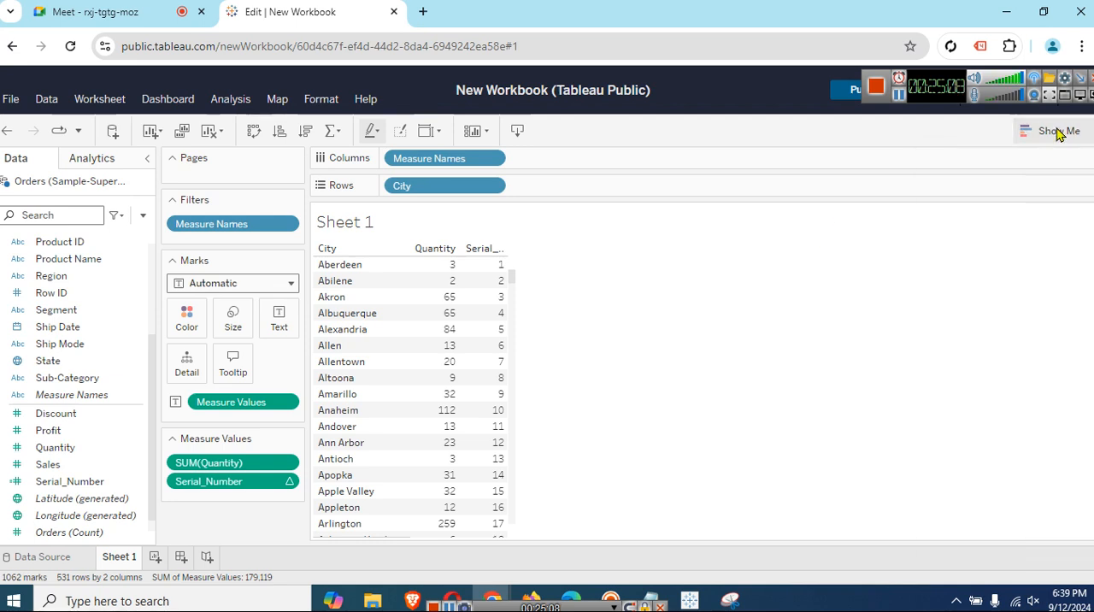
left_click(450, 249)
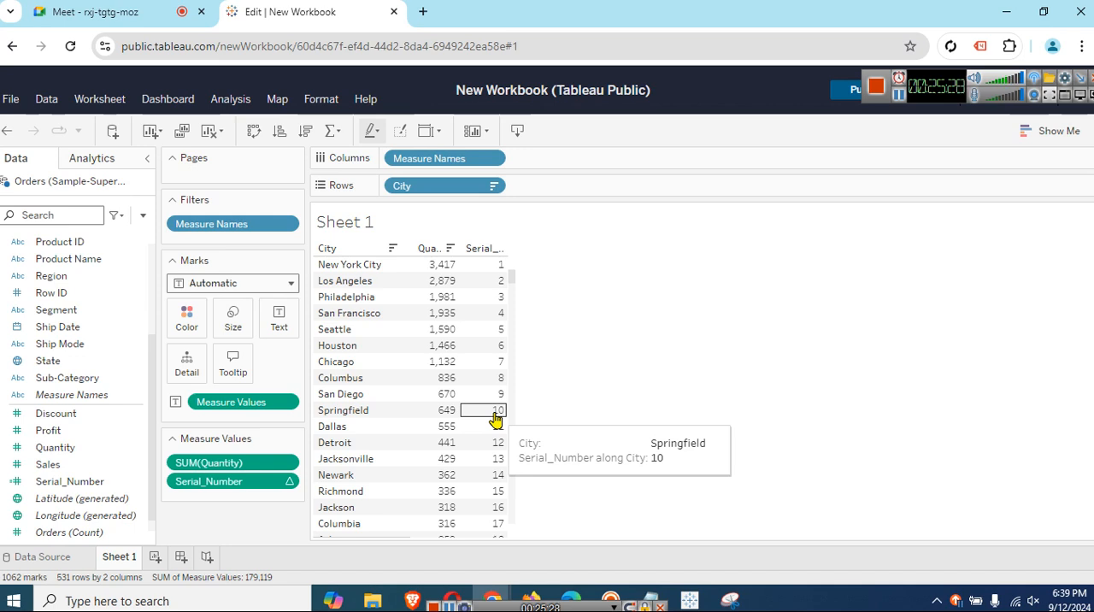
Start a new parameter in the data pane and name it PM_Serial_Number.
left_click(143, 217)
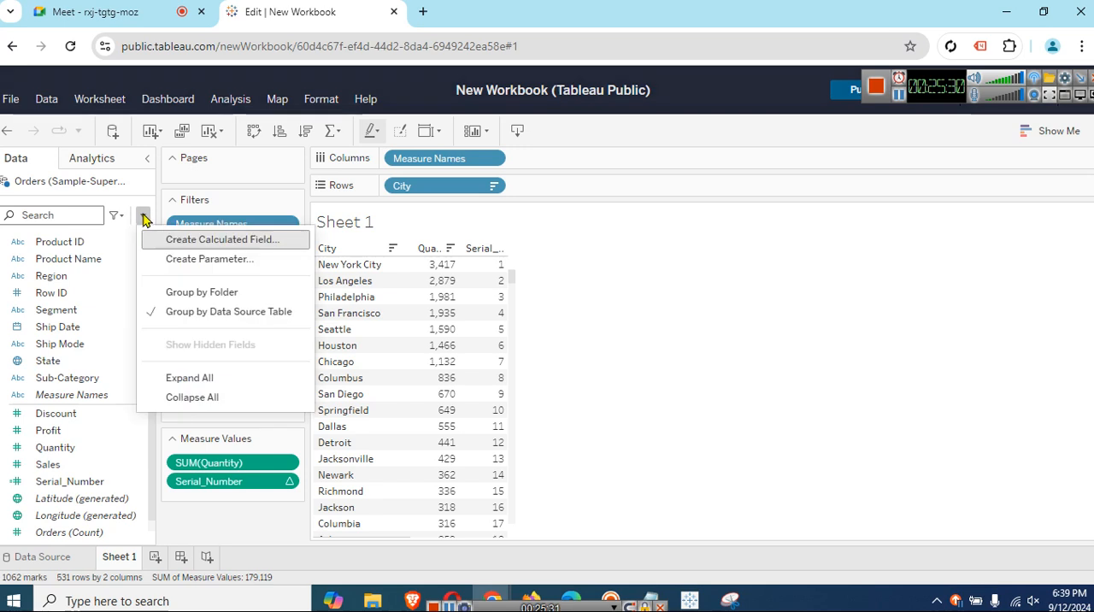
left_click(219, 258)
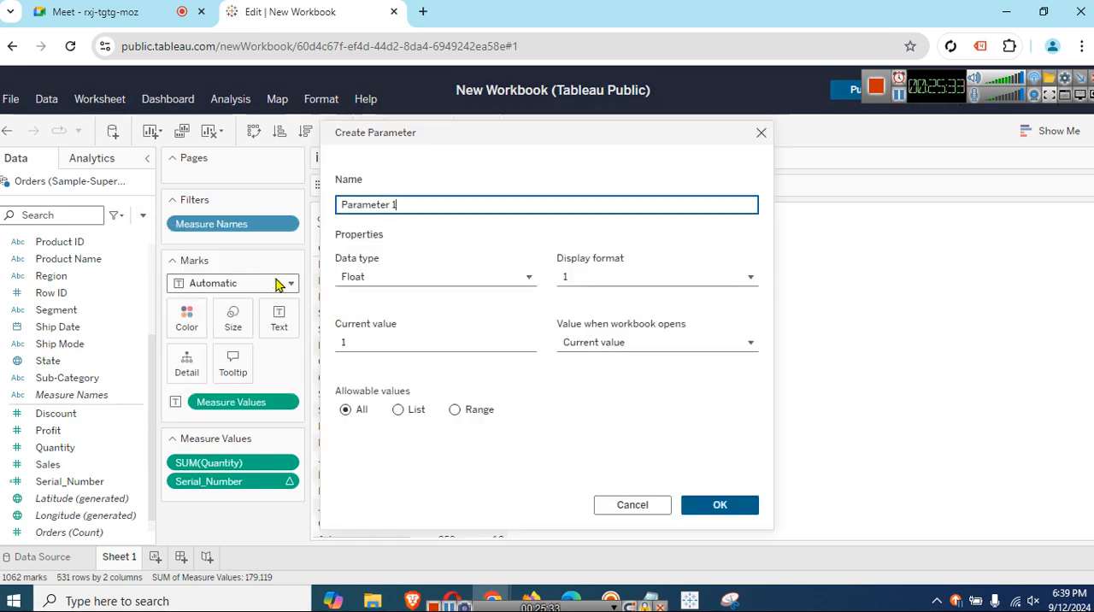
left_click_drag(454, 137, 563, 147)
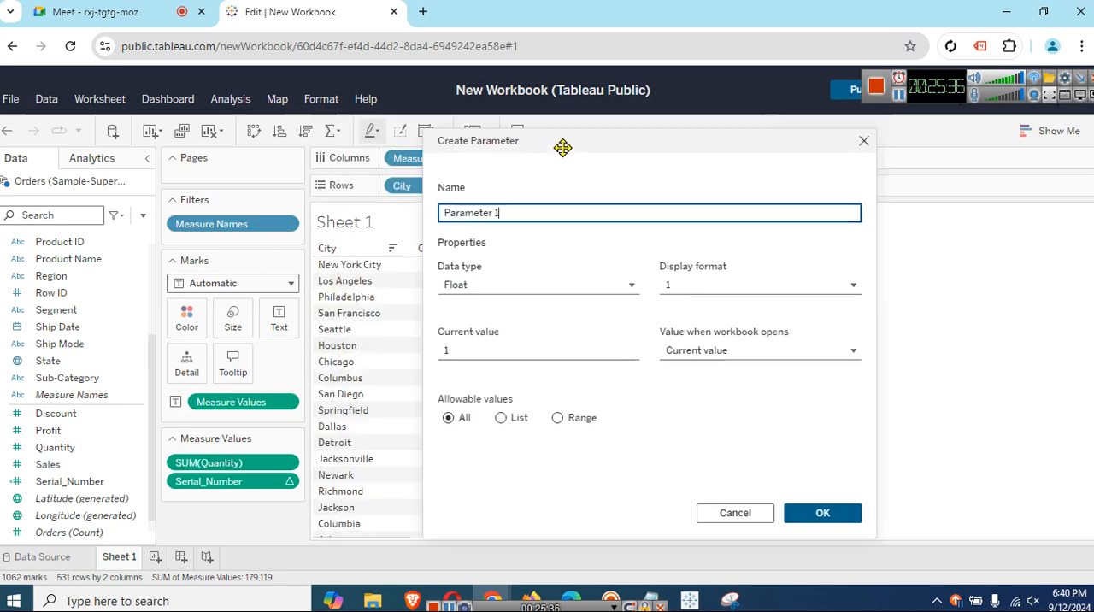
triple_click(584, 208)
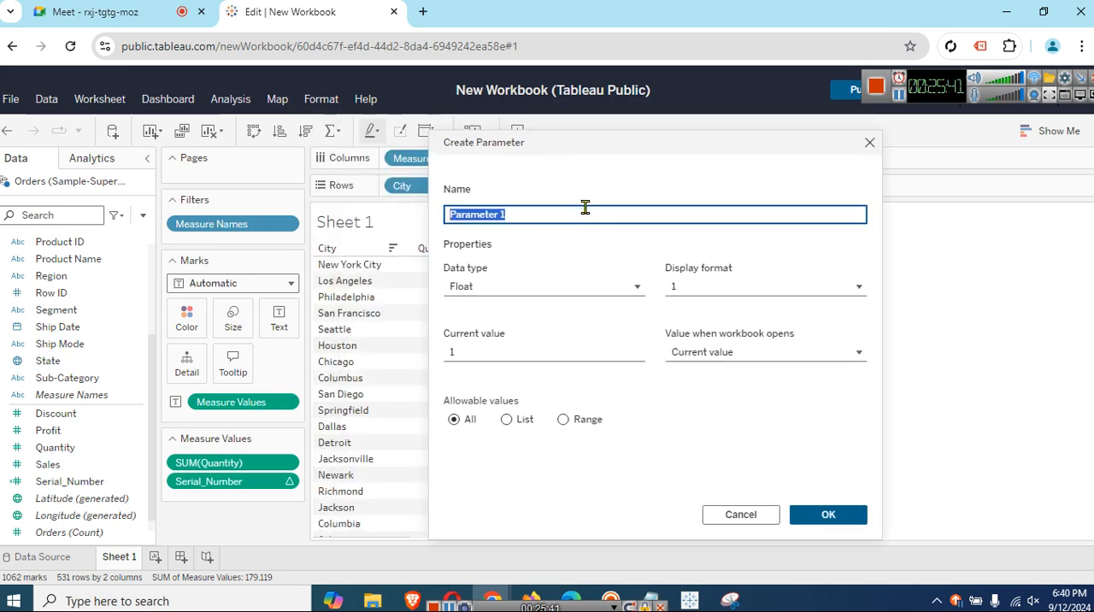
type("PM")
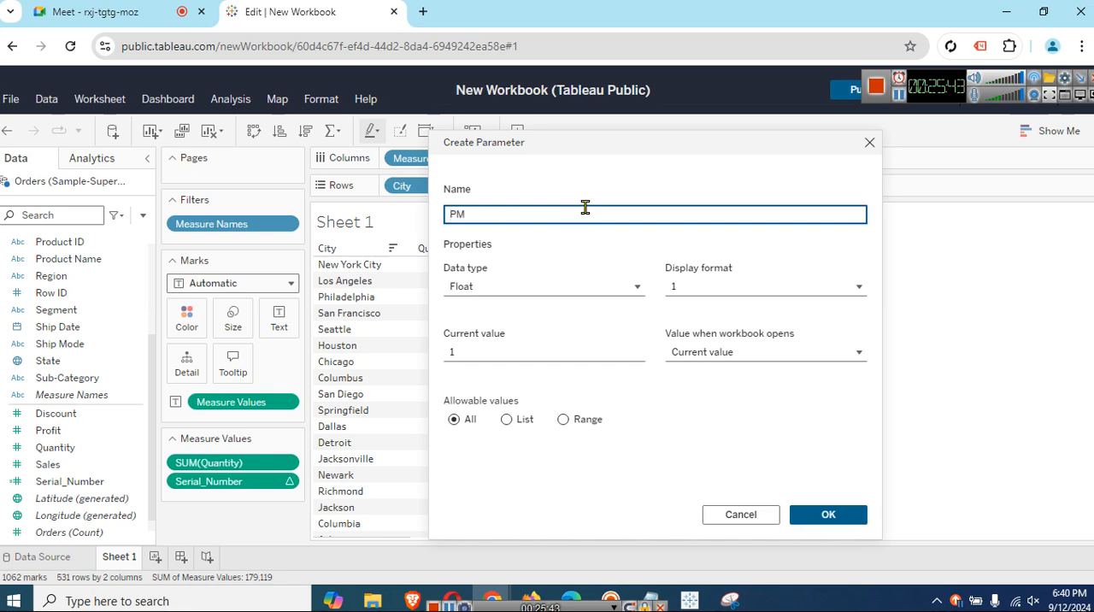
type("_Serial_Number")
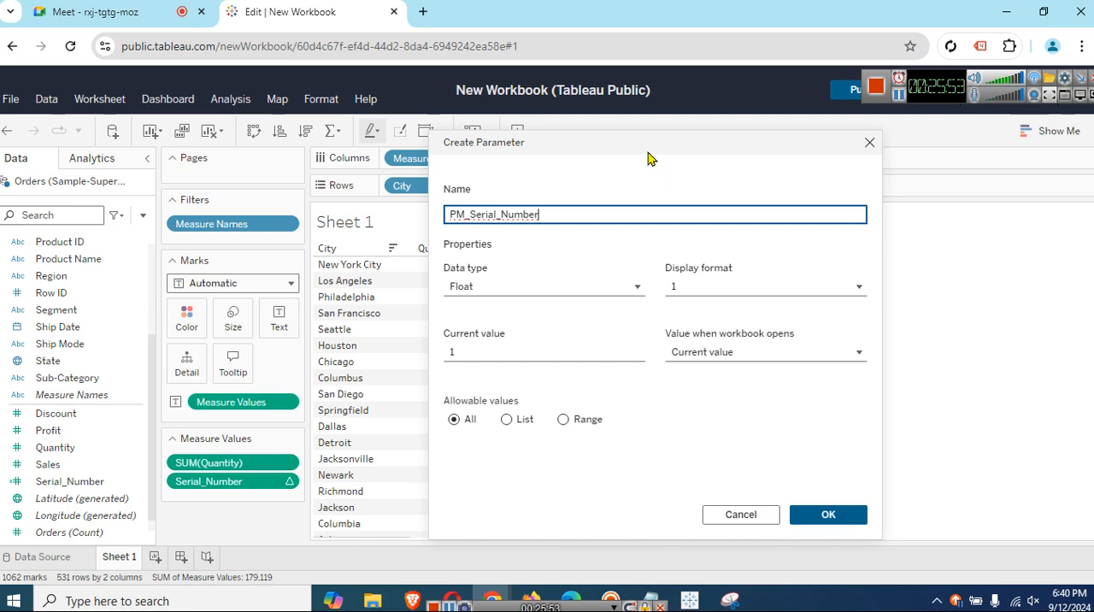
Set the data type of PM_Serial_Number to Integer and check its display format options.
left_click_drag(649, 155, 776, 165)
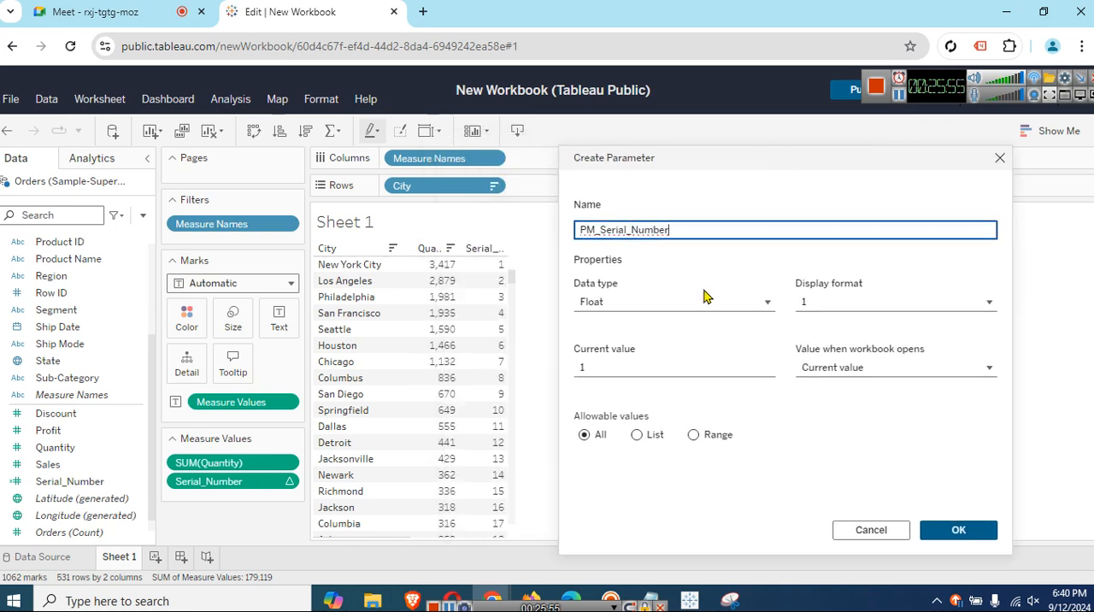
left_click(717, 307)
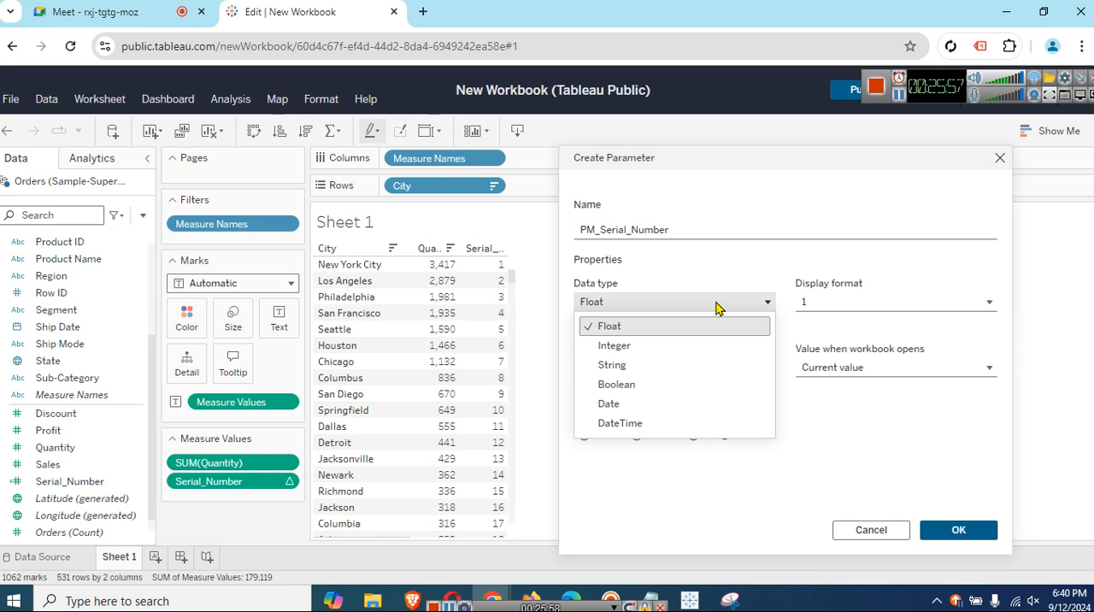
left_click(714, 295)
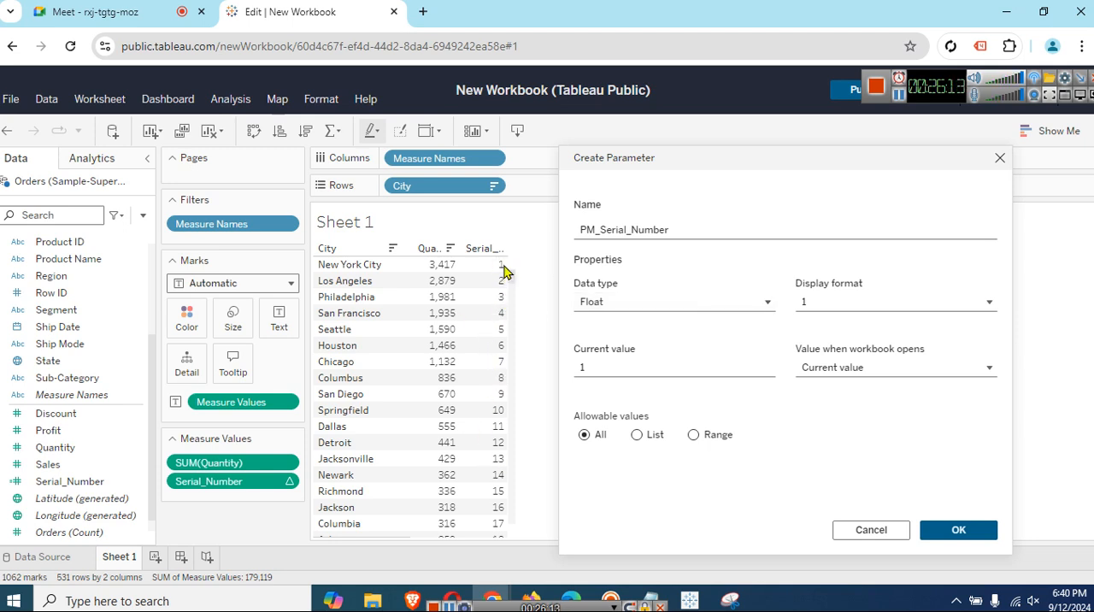
left_click(665, 304)
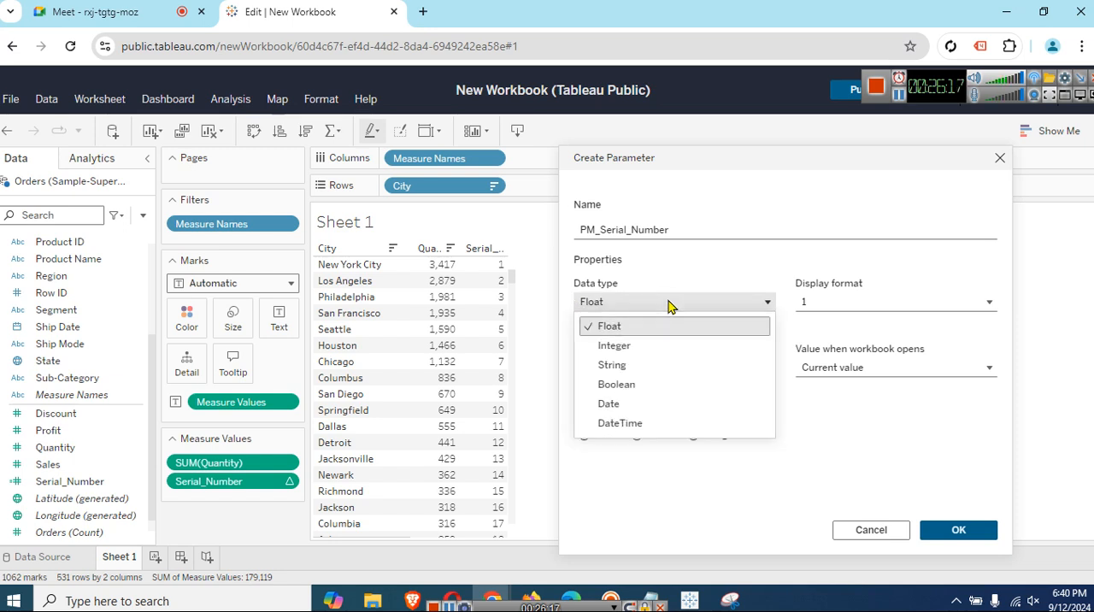
left_click(689, 345)
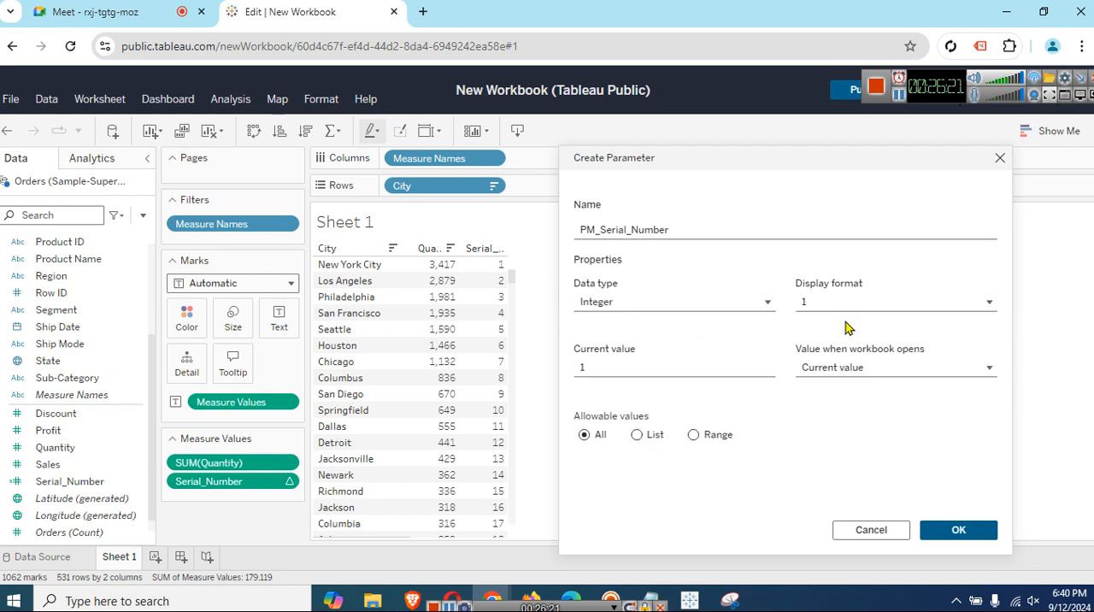
left_click(896, 314)
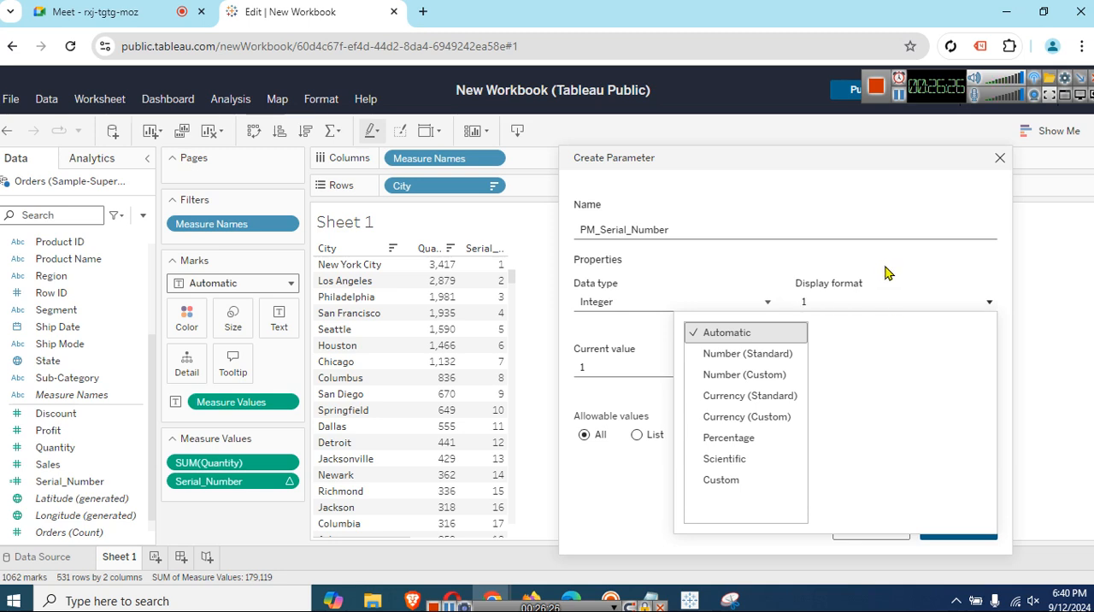
left_click(889, 270)
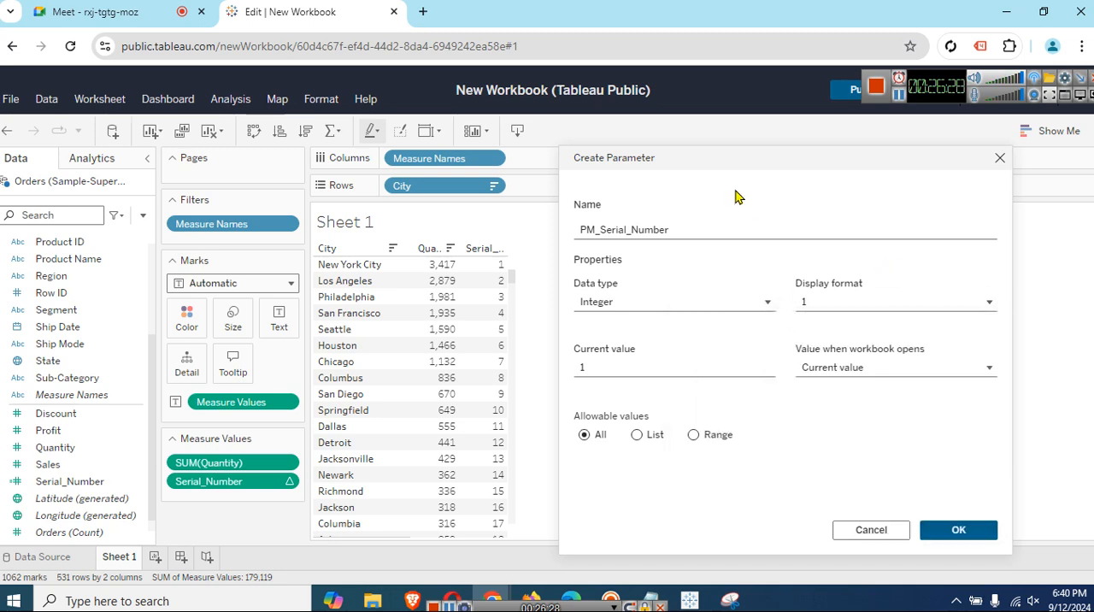
Restrict the parameter's allowable values to a range with a minimum of 1 and a maximum of 20.
left_click_drag(725, 154, 710, 140)
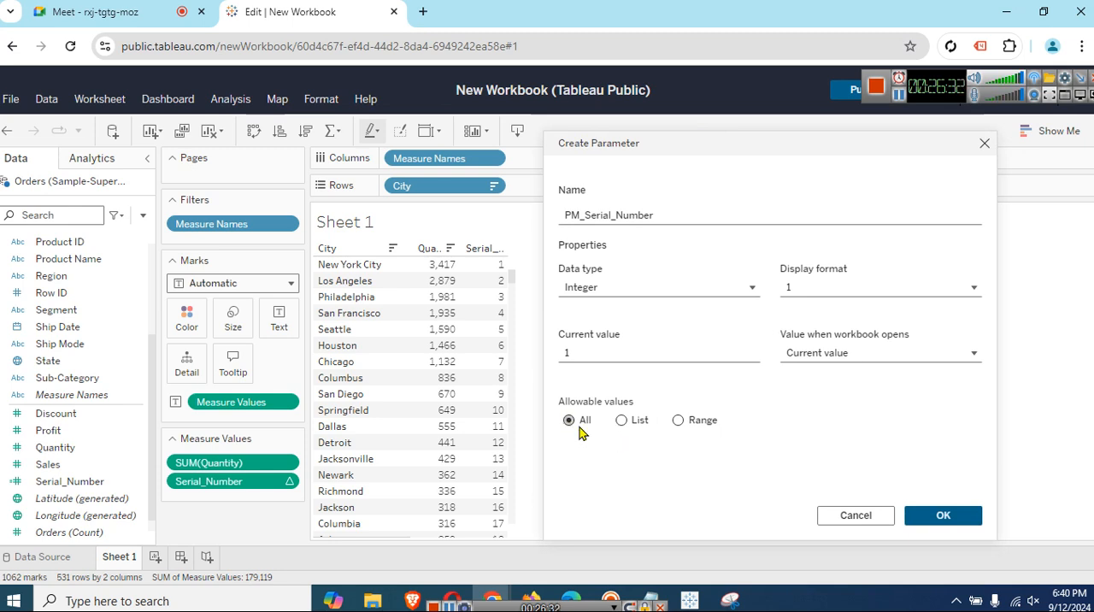
left_click(627, 430)
left_click(678, 419)
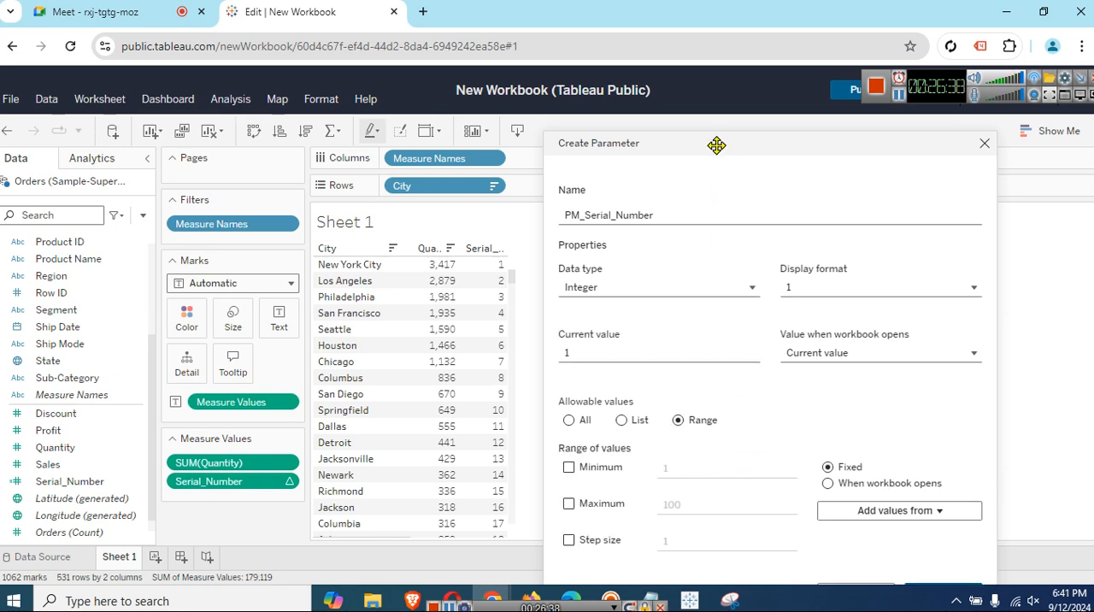
left_click_drag(716, 144, 716, 112)
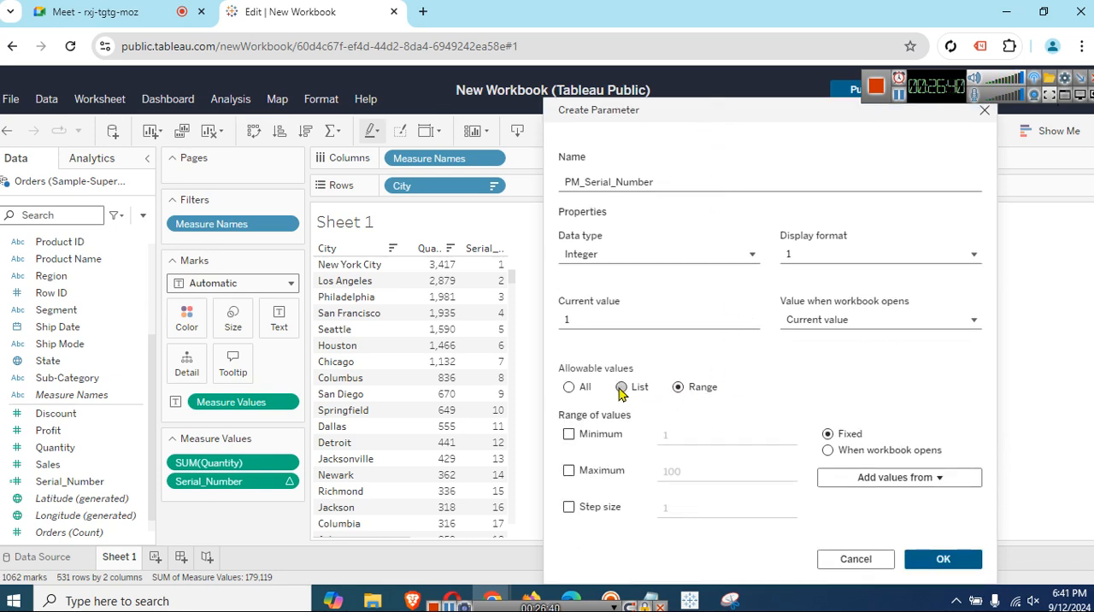
left_click(568, 434)
left_click(613, 472)
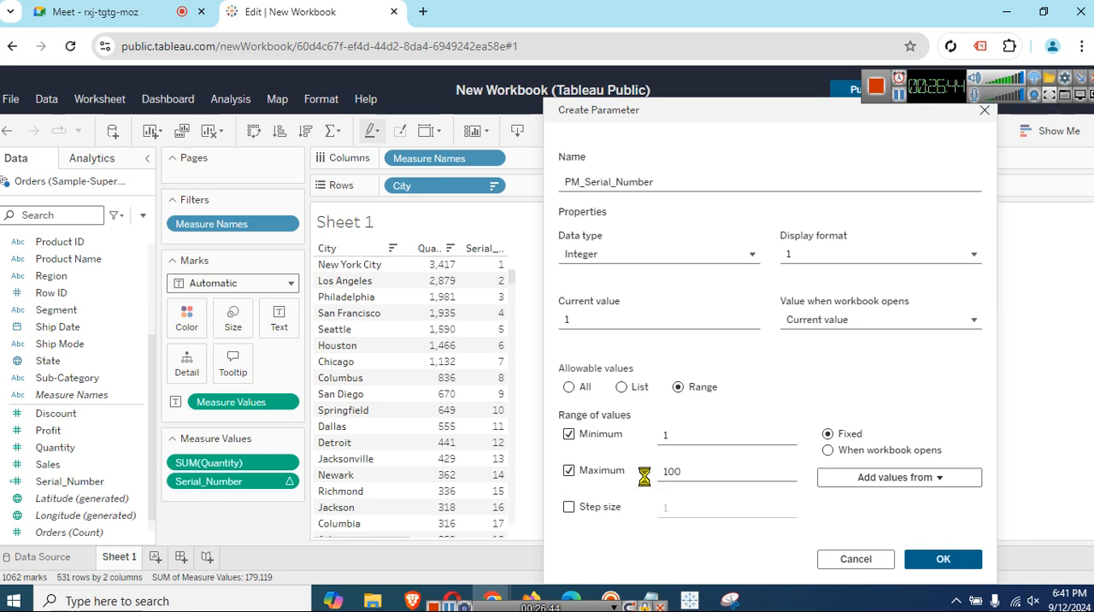
left_click(686, 471)
double_click(689, 471)
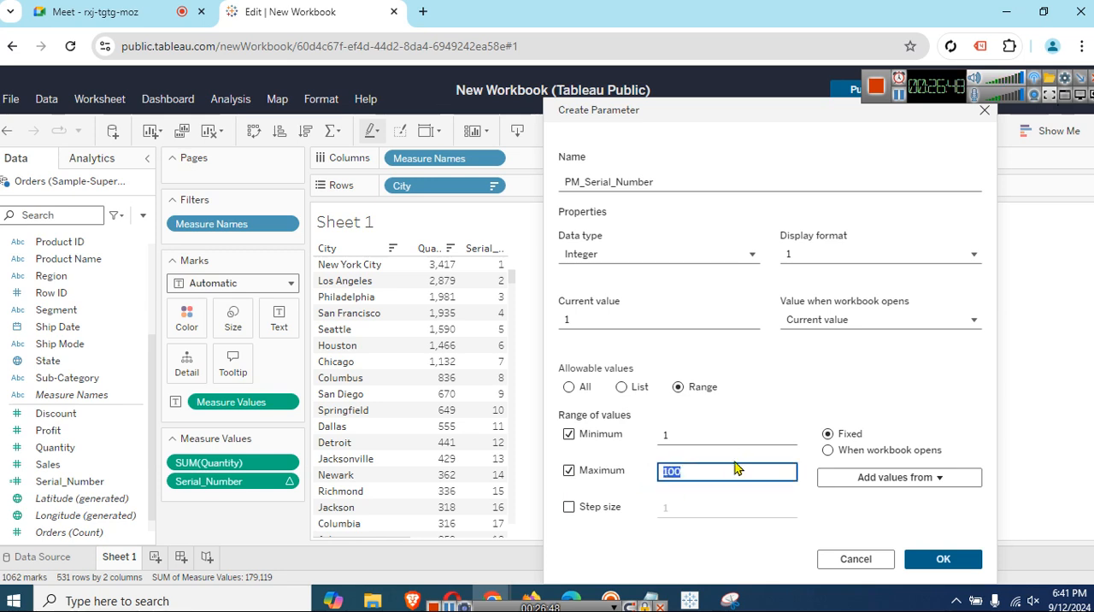
type("20")
Enable a step size of 1 for the range and create the parameter.
left_click(568, 507)
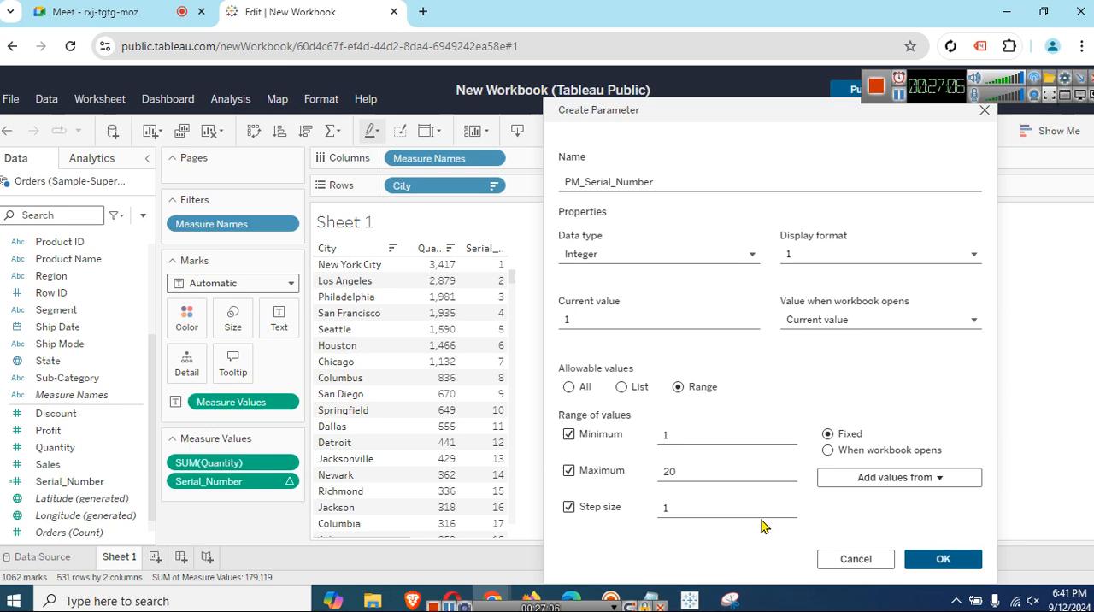
left_click(715, 509)
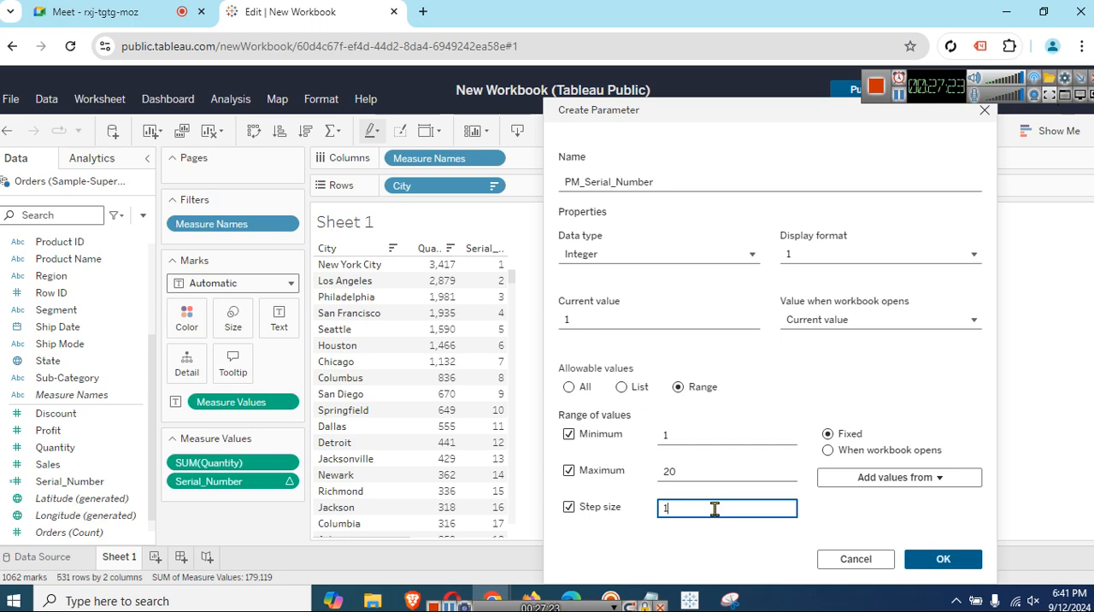
left_click(745, 544)
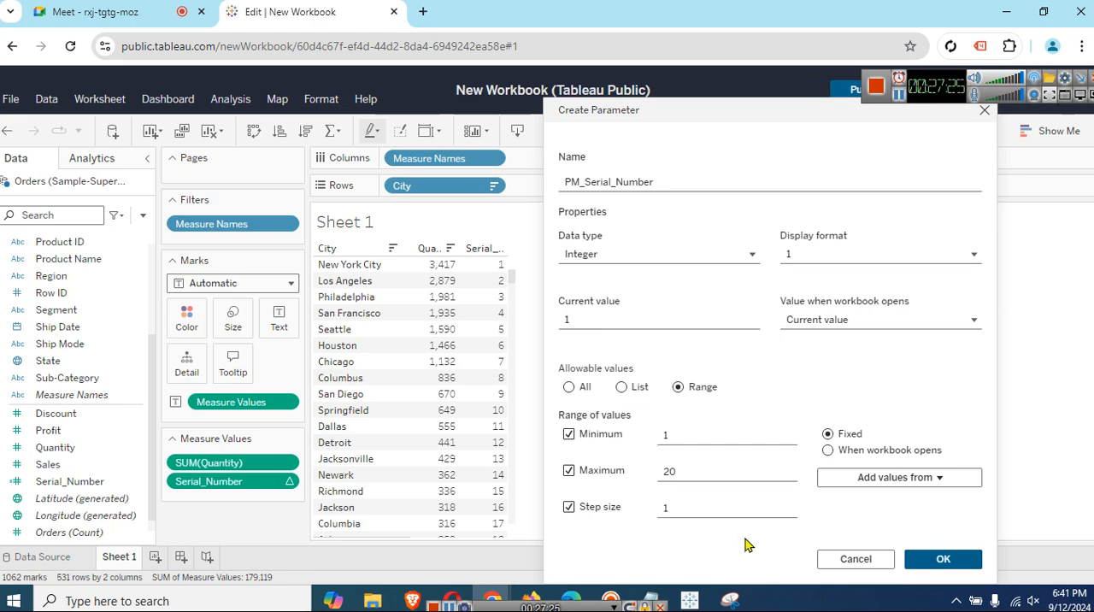
left_click(940, 558)
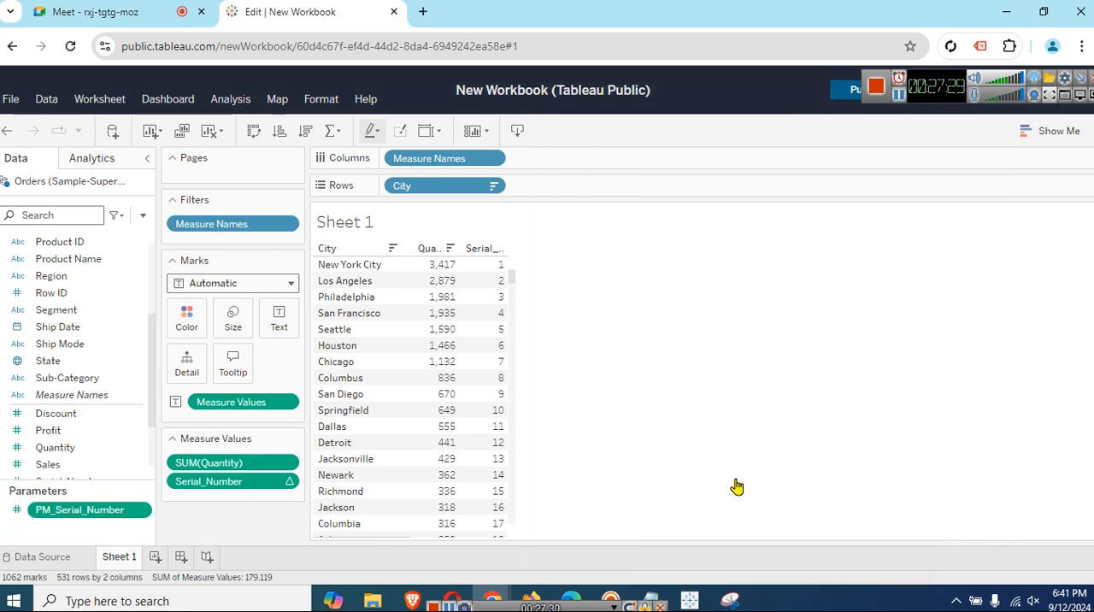
Show the PM_Serial_Number parameter control on Sheet 1 and set its value to 7 with the slider.
scroll(85, 389, "up", 3)
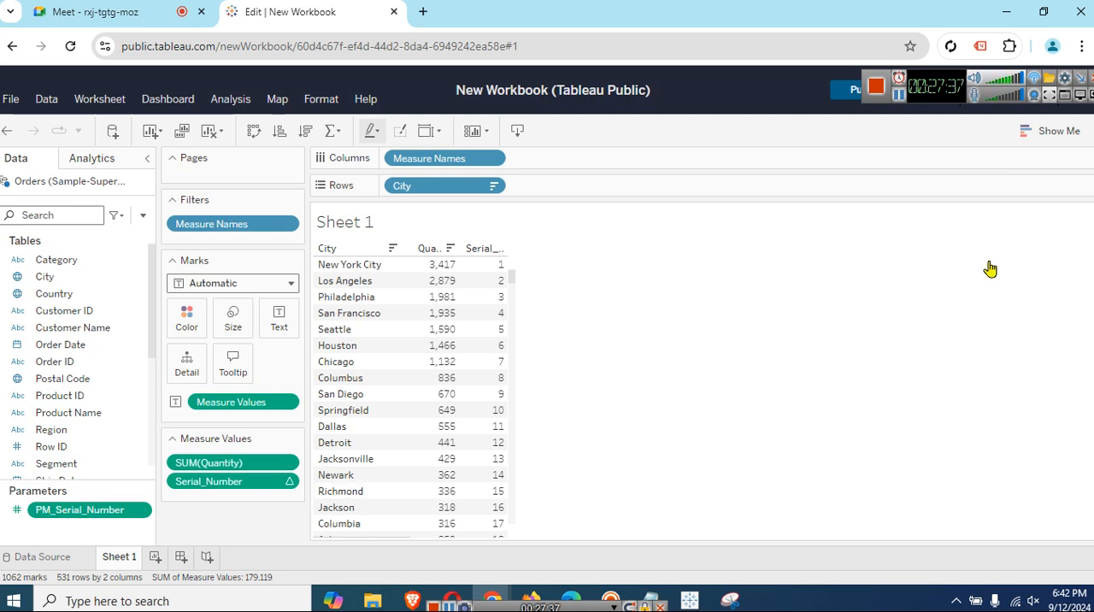
right_click(115, 513)
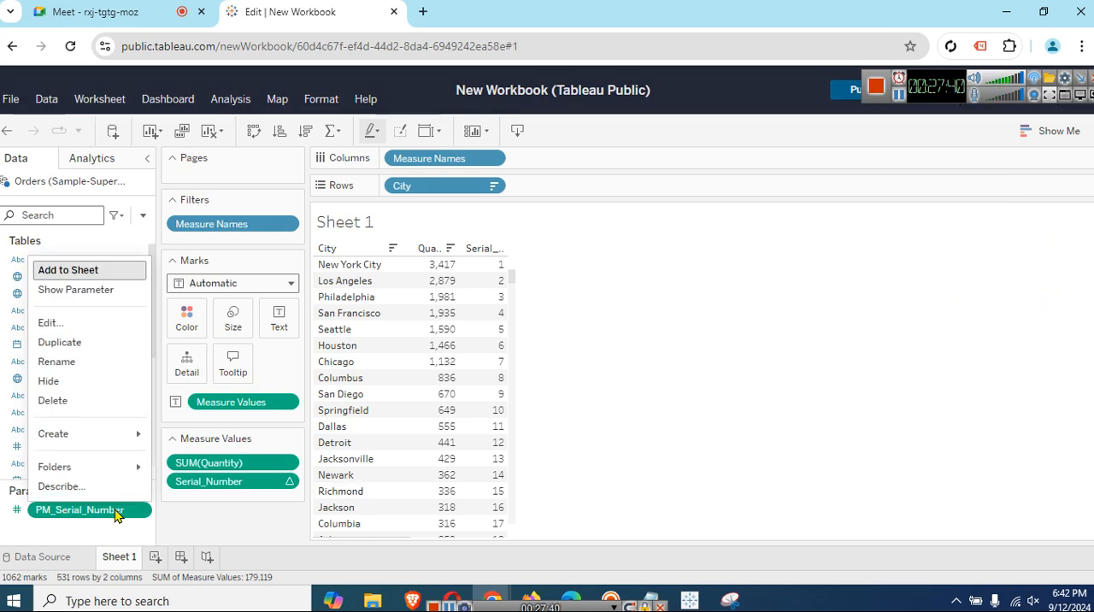
left_click(70, 291)
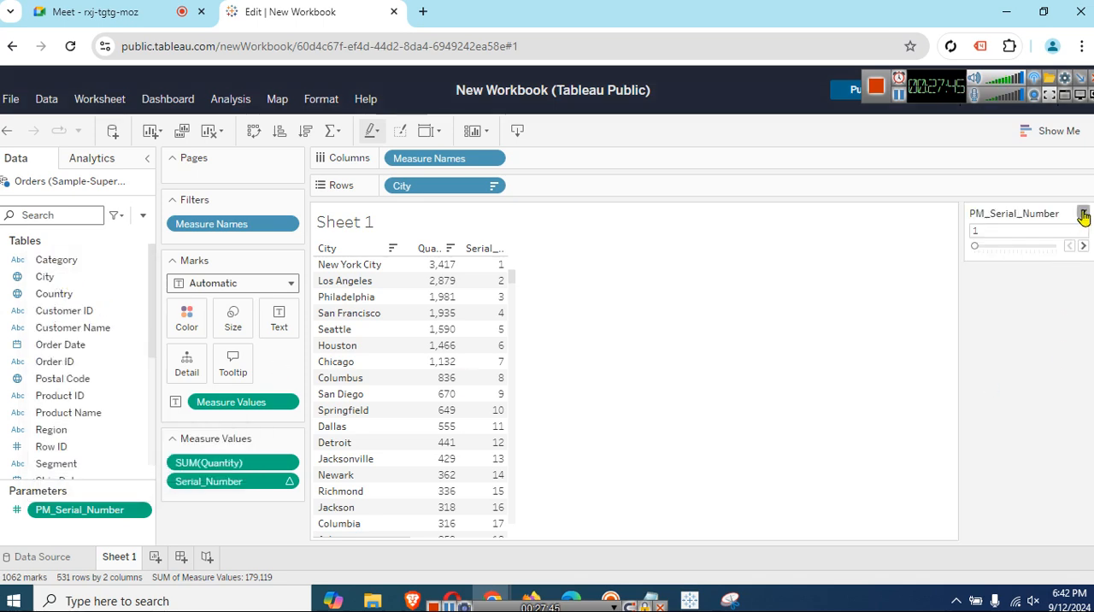
left_click(1083, 213)
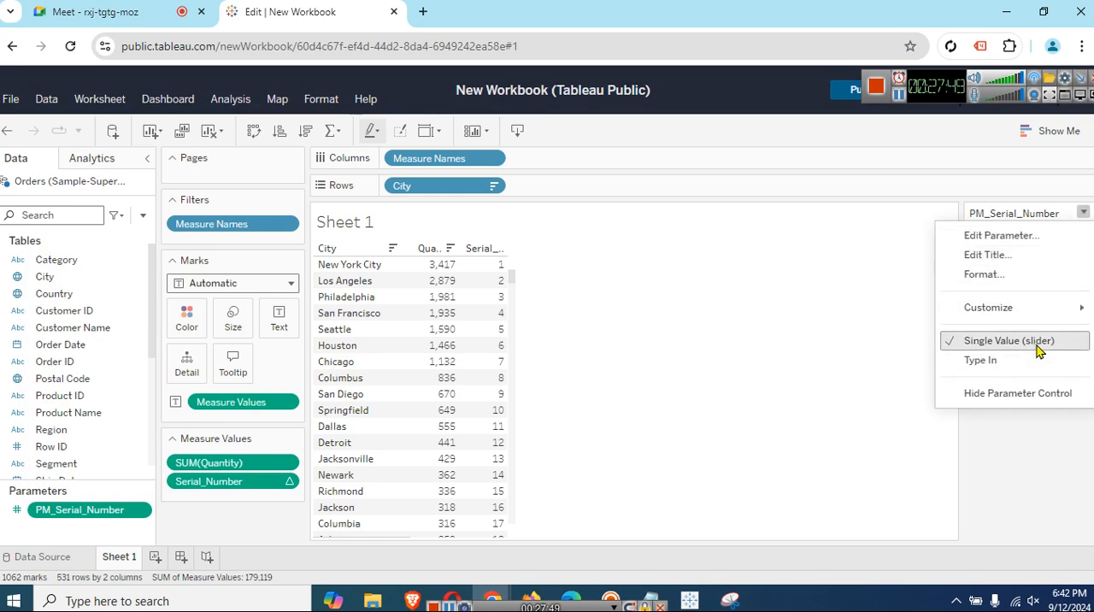
left_click(1046, 439)
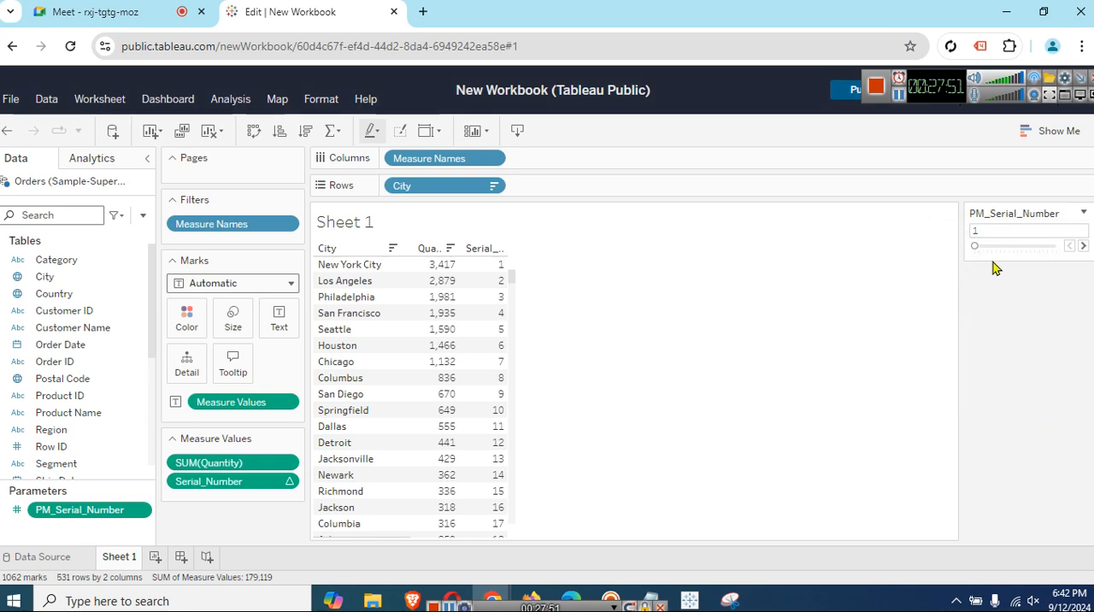
left_click(1083, 247)
mouse_move(983, 247)
left_mouse_down()
mouse_move(969, 253)
mouse_move(1033, 297)
mouse_move(1000, 256)
left_mouse_up()
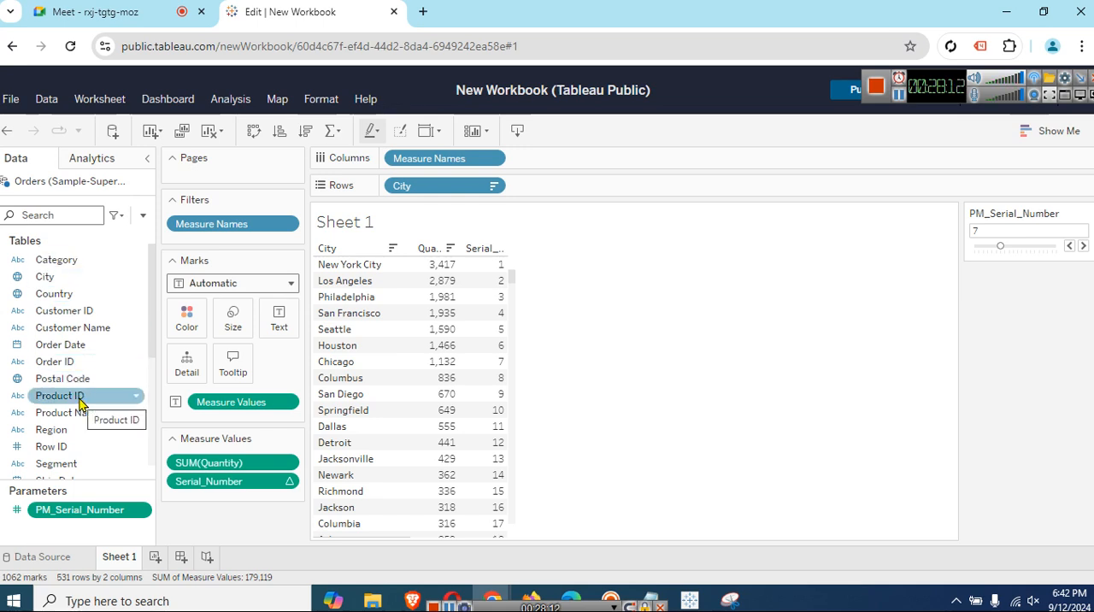
Switch to Notepad and add the note "Parameter jab banayenge to use ek calculated field ke sath map karenge" below INDEX().
left_click(648, 601)
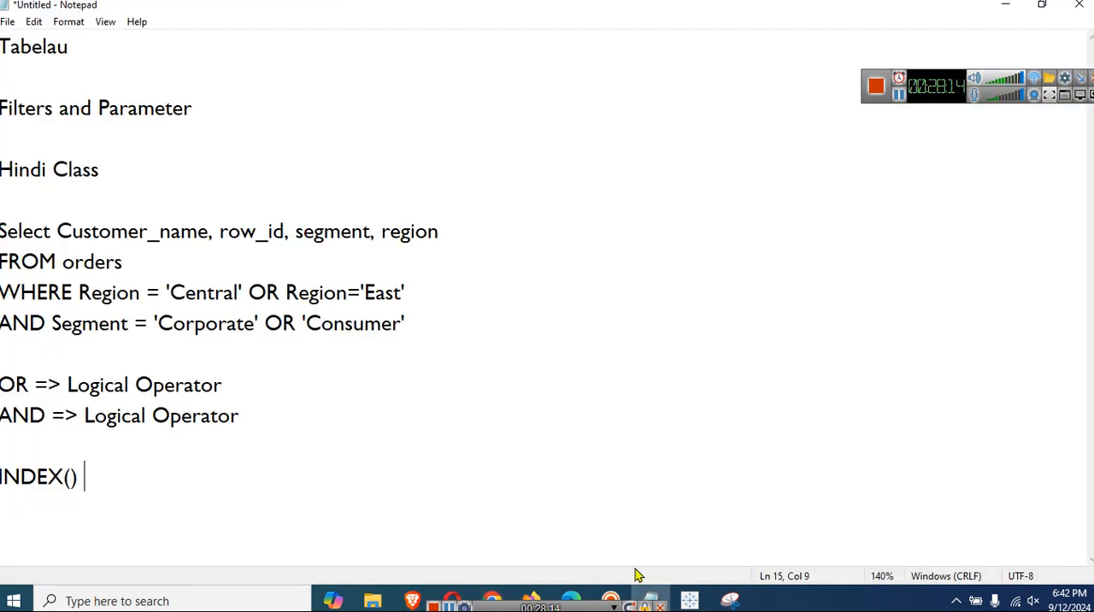
key("Return")
key("Return")
type("Paramet")
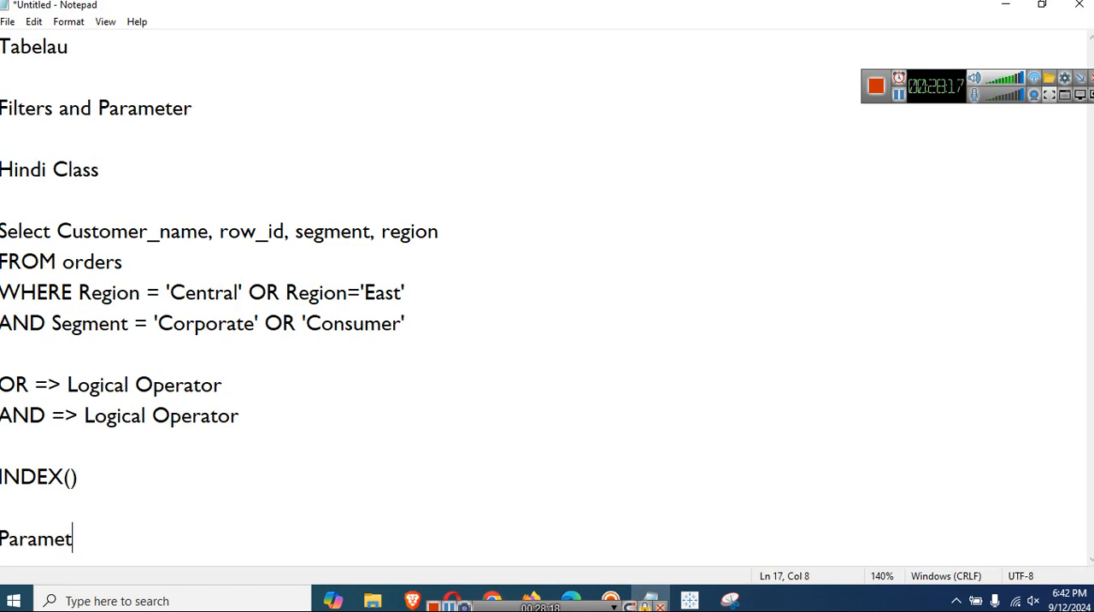
type("er jan")
key("BackSpace")
key("BackSpace")
type("b")
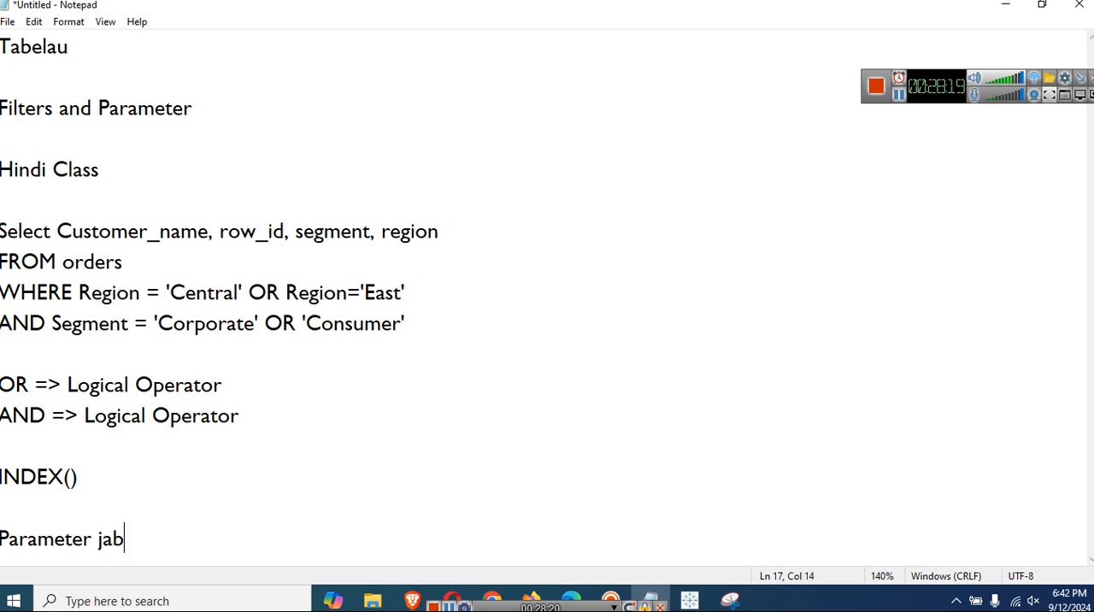
type(" banayenge to")
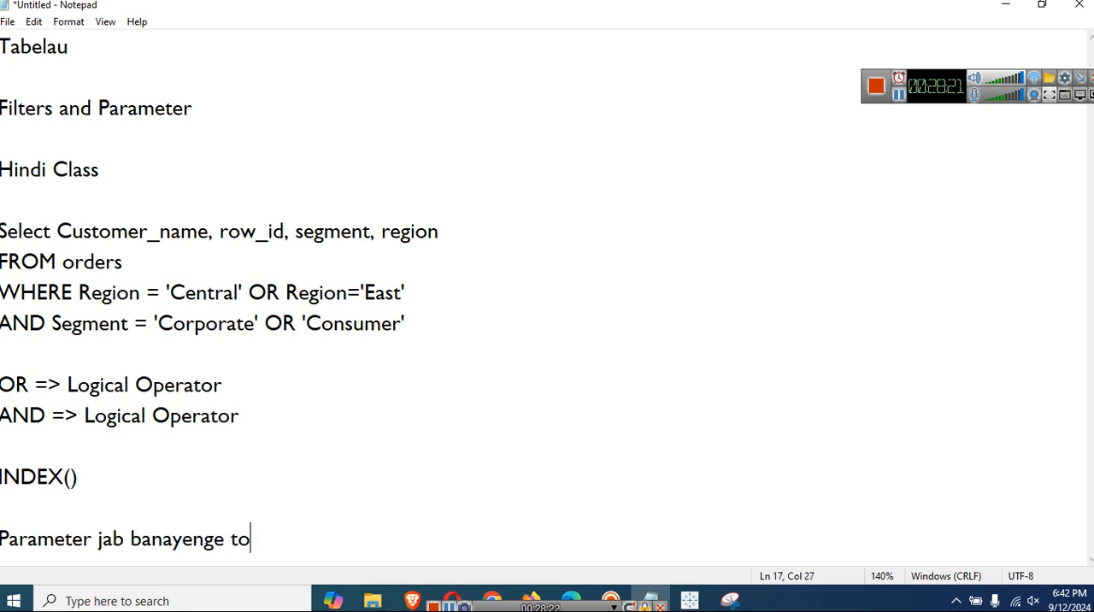
type(" use ek ")
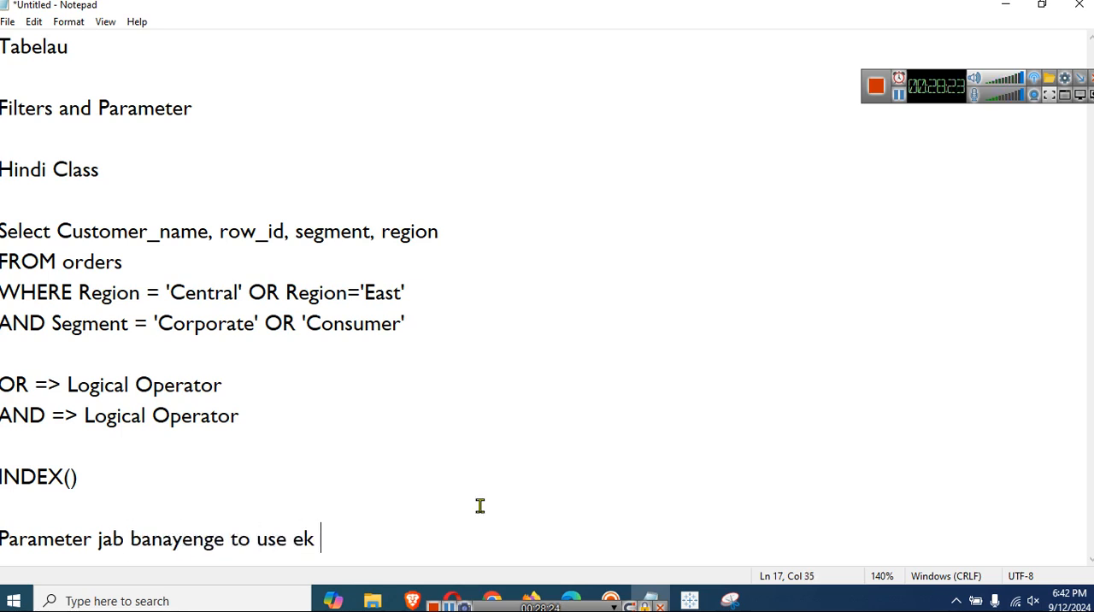
type("calculated f")
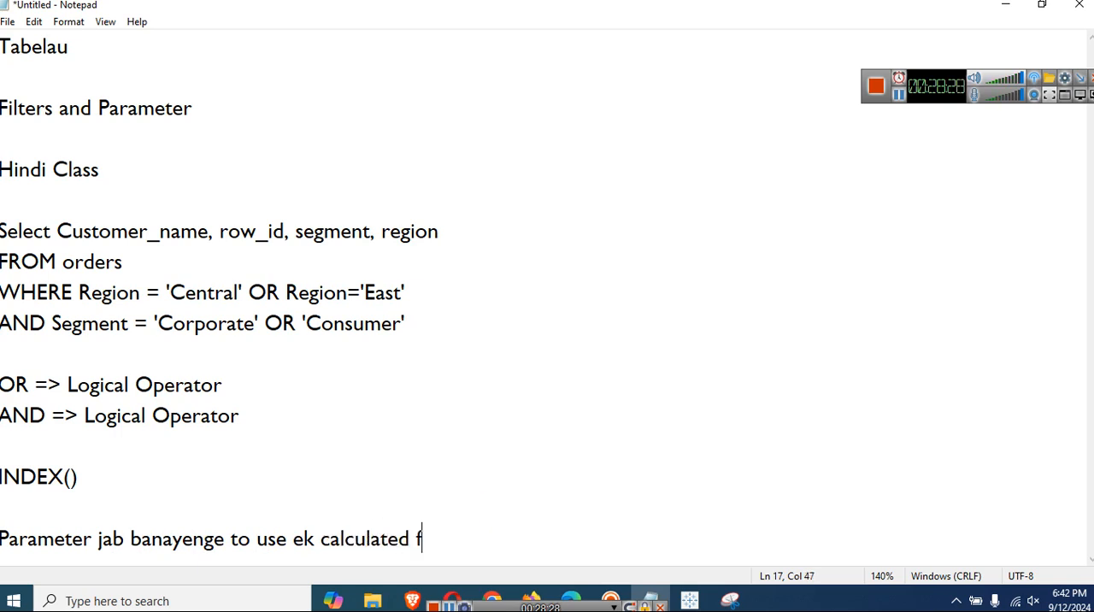
type("ield ke sath ")
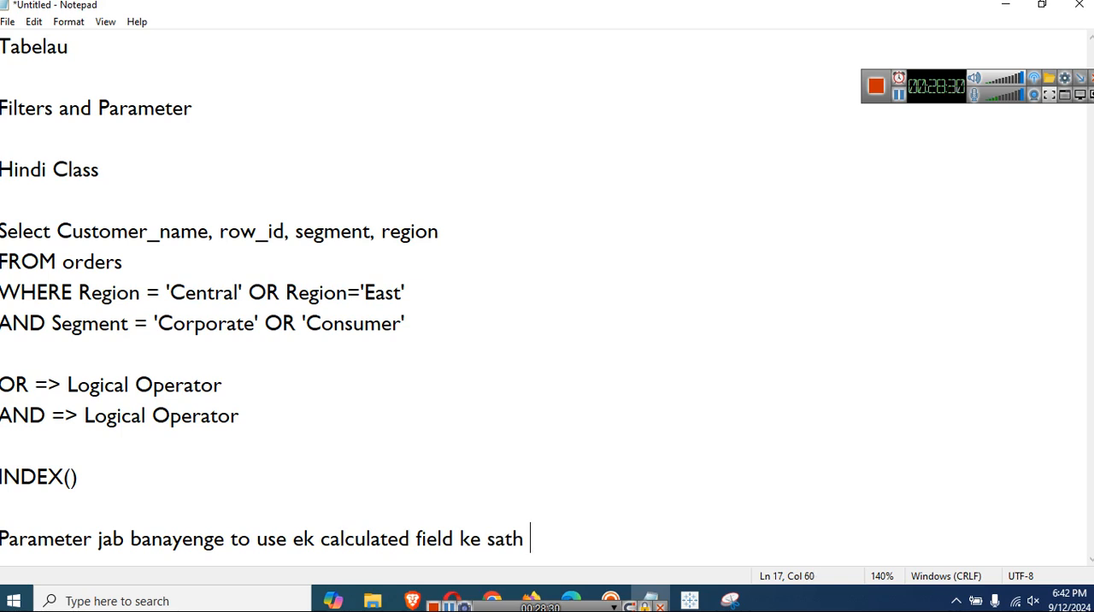
type("map karenge")
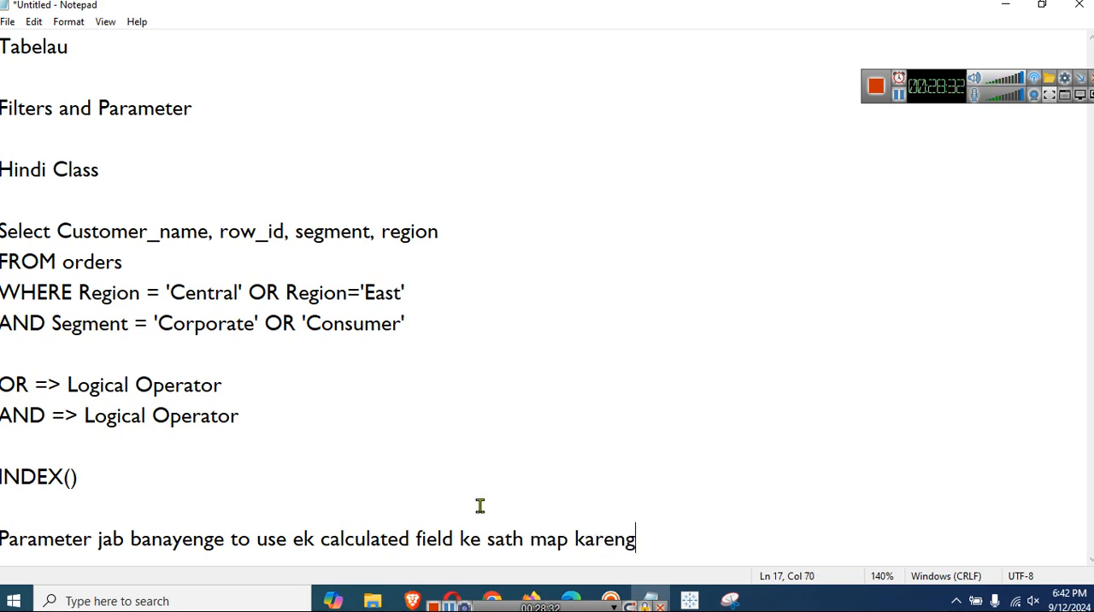
key("Return")
key("Return")
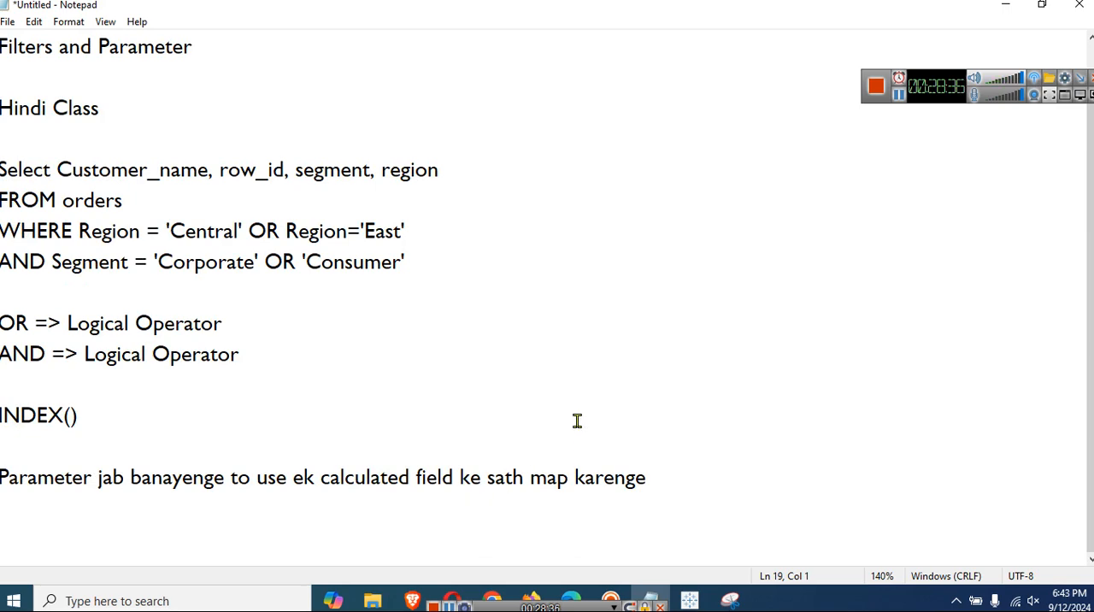
left_click(1005, 4)
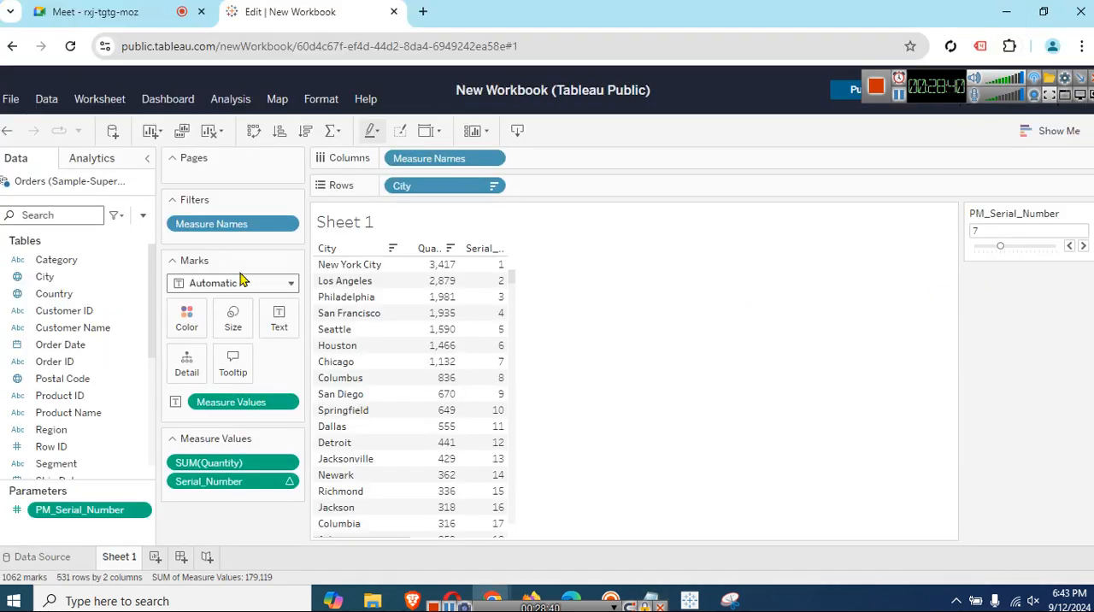
Switch back to the Tableau workbook and start a calculated field named Serial_Number_check.
left_click(143, 216)
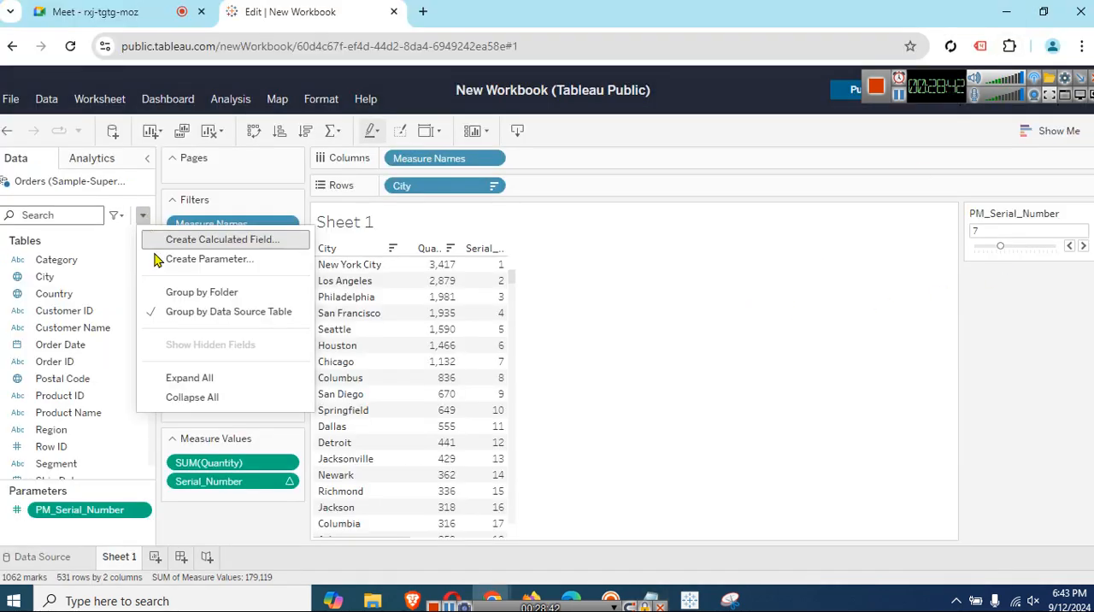
left_click(159, 236)
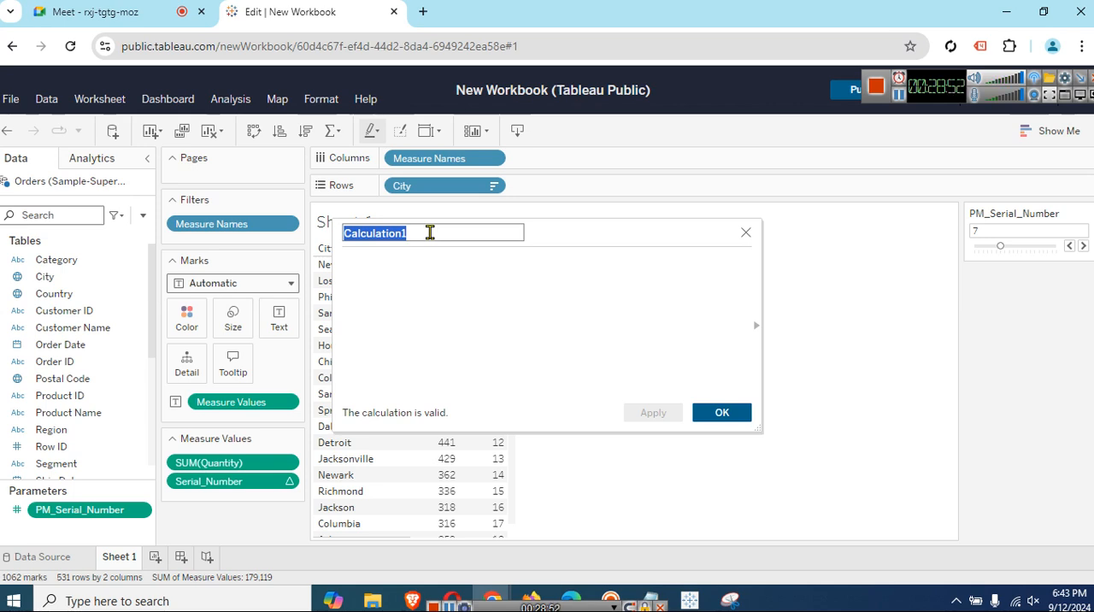
type("Serial")
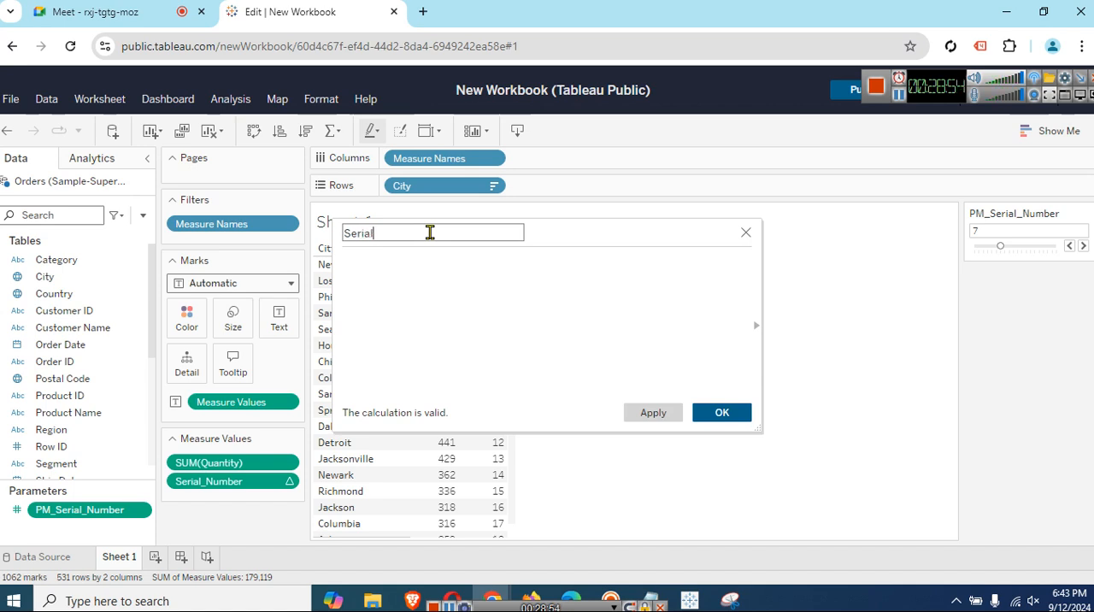
type("_Number_check")
left_click(478, 295)
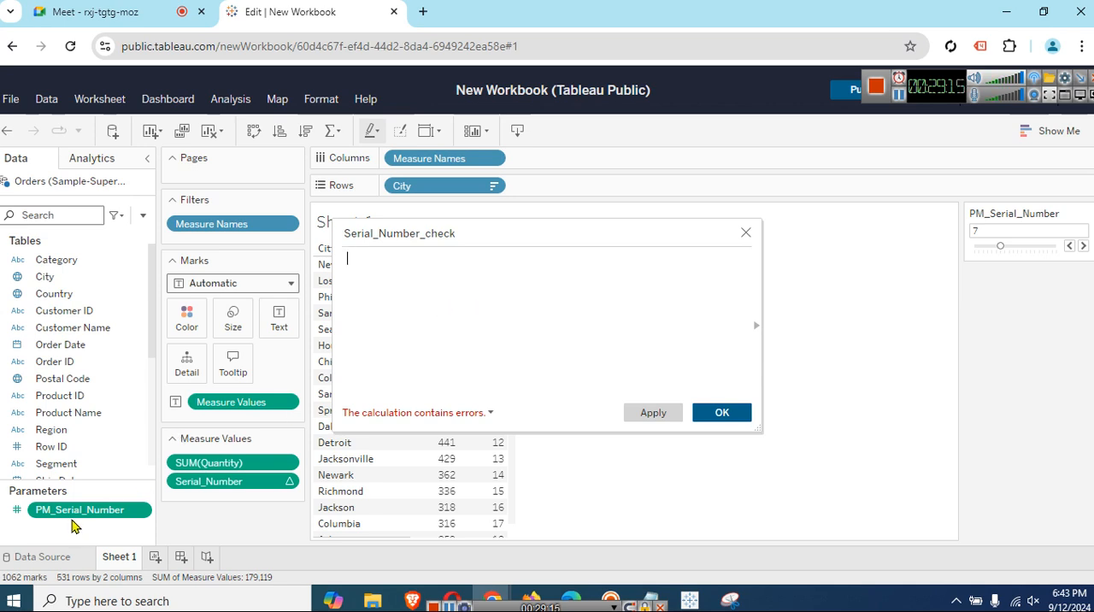
Write the Serial_Number_check formula as [Serial_Number] == [PM_Serial_Number].
scroll(94, 407, "down", 3)
scroll(116, 386, "down", 2)
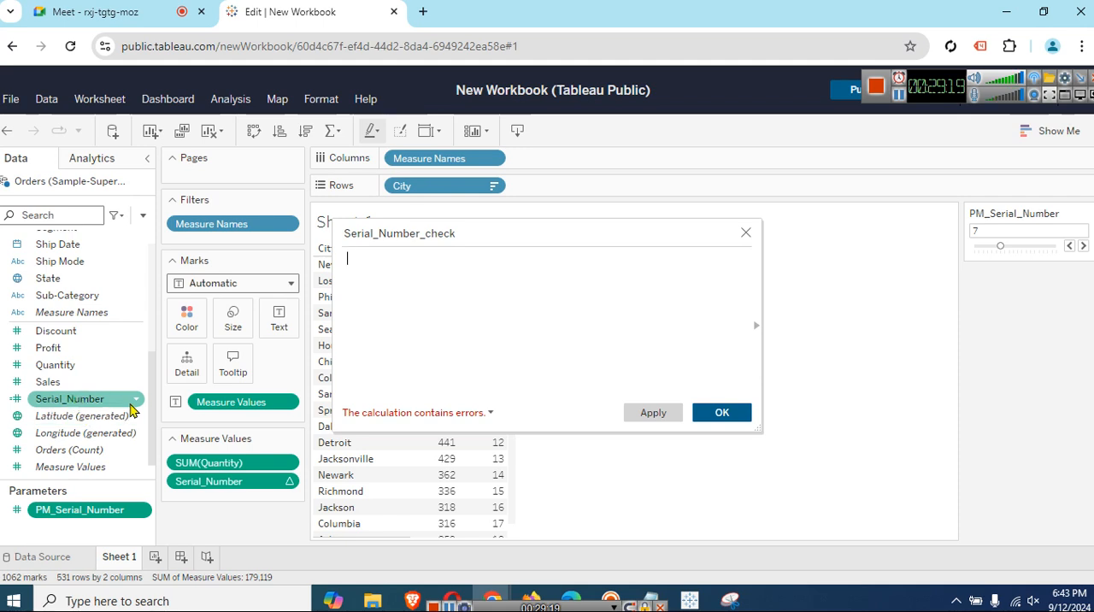
scroll(85, 401, "up", 4)
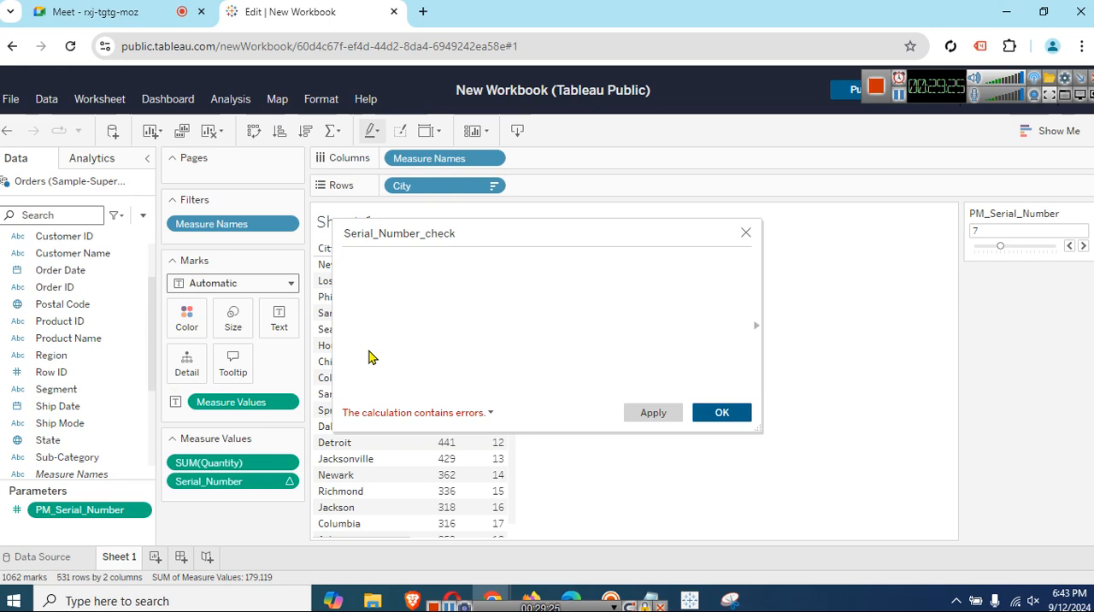
type("se")
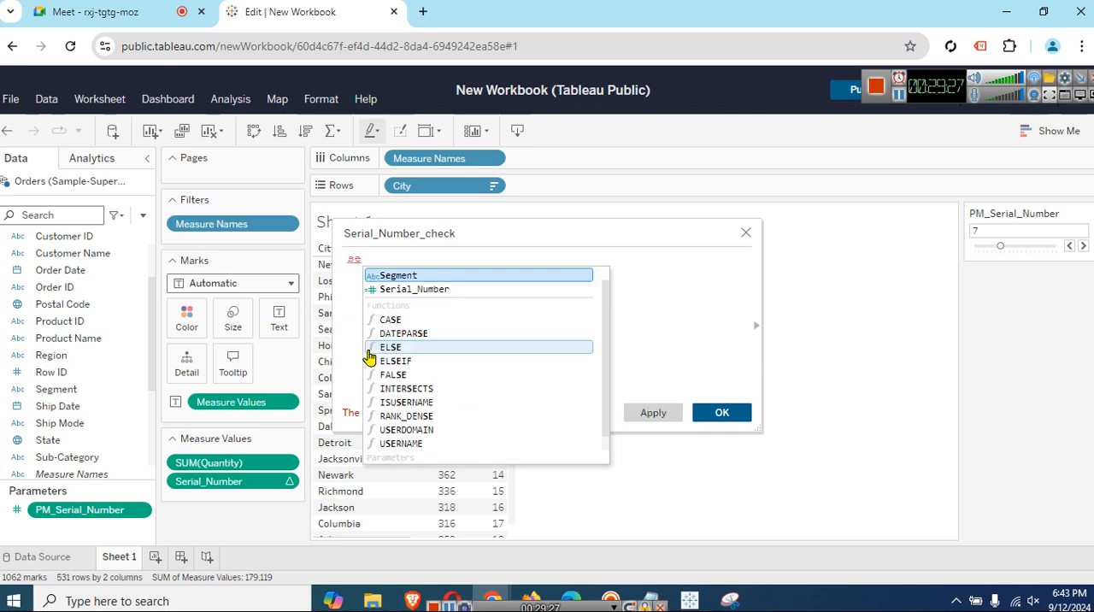
left_click(417, 293)
type("== ")
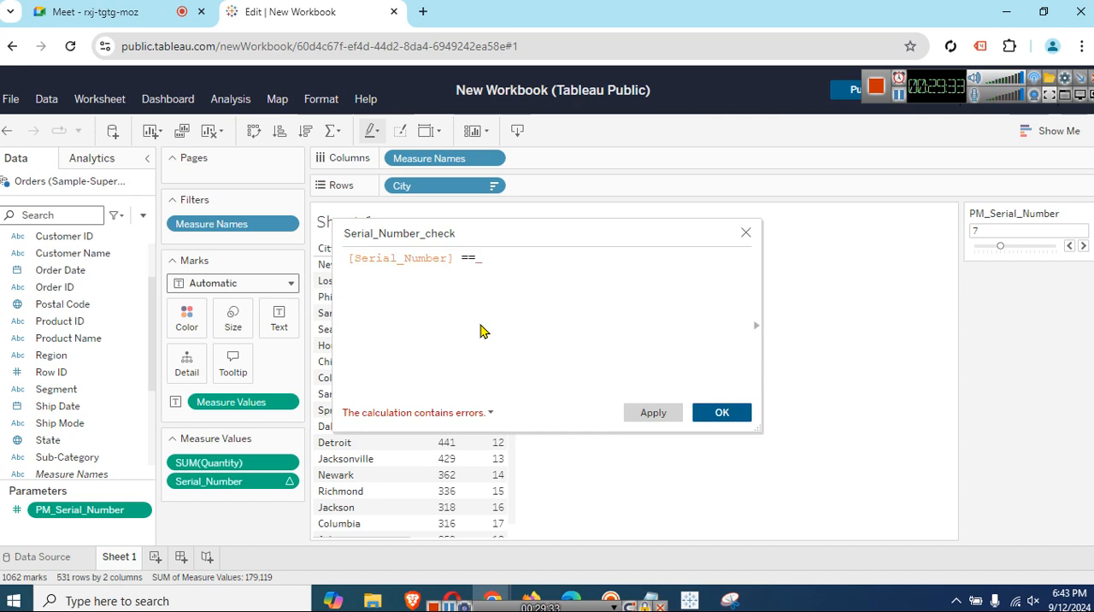
type("pm")
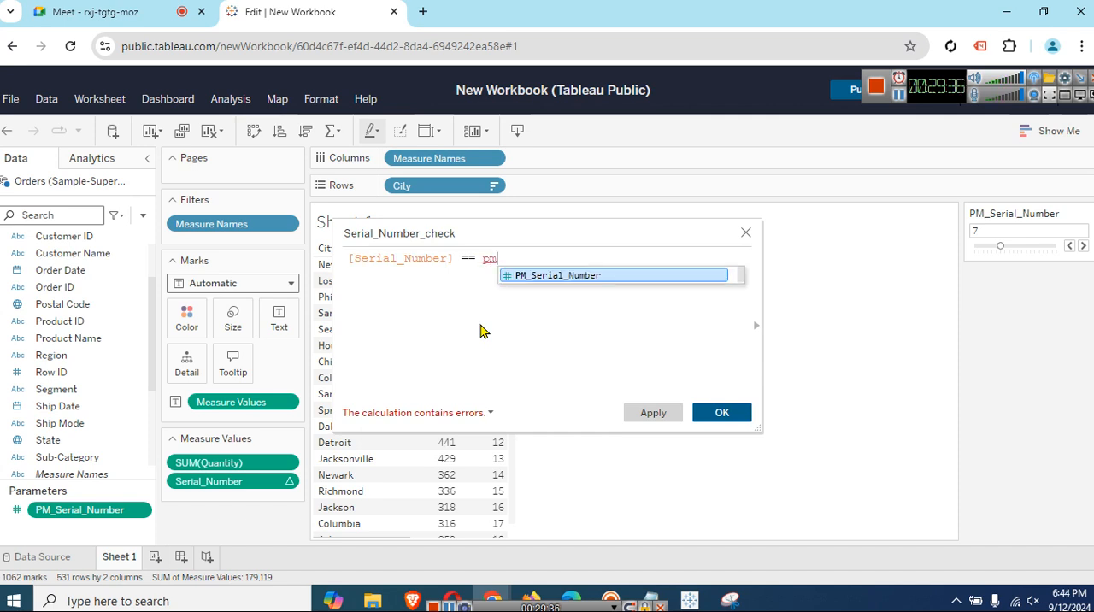
left_click(557, 275)
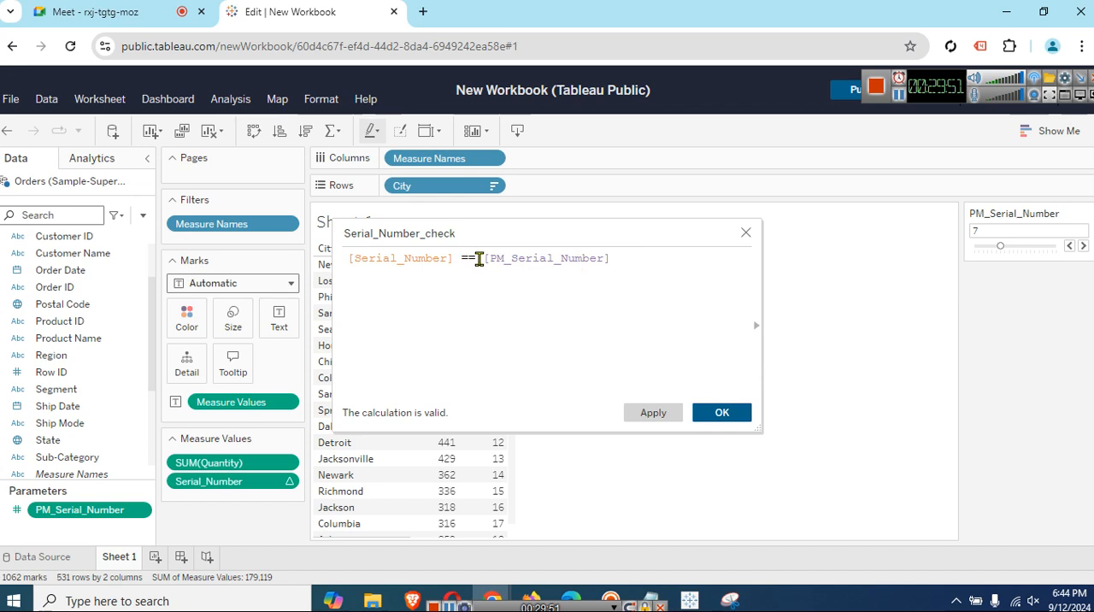
left_click_drag(480, 258, 459, 262)
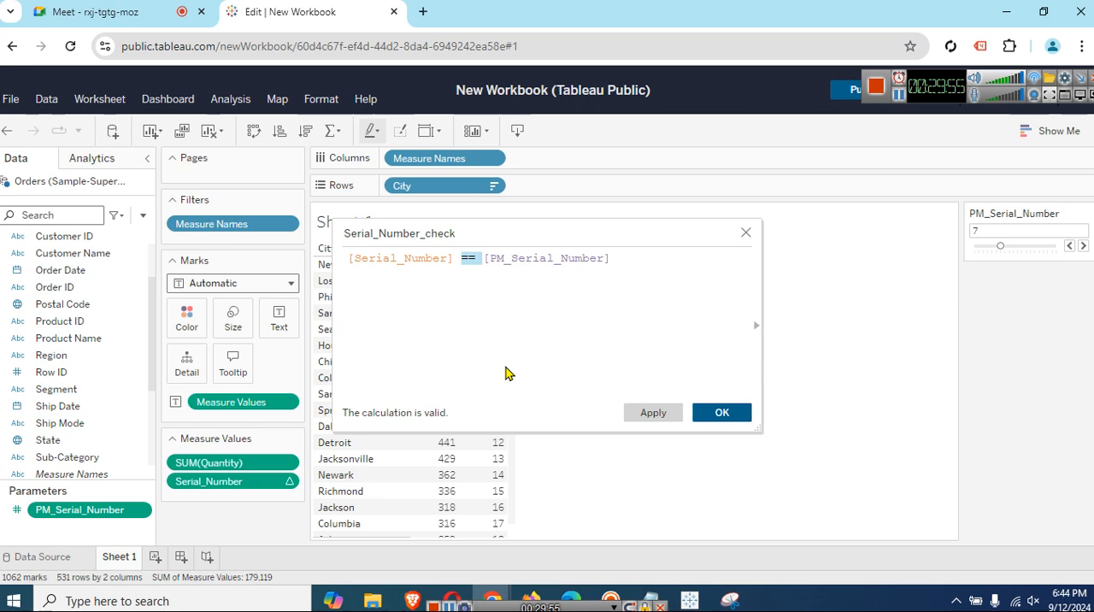
Switch to Notepad and list the comparison operators ==, >= and <= on separate lines below the parameter note.
left_click(650, 601)
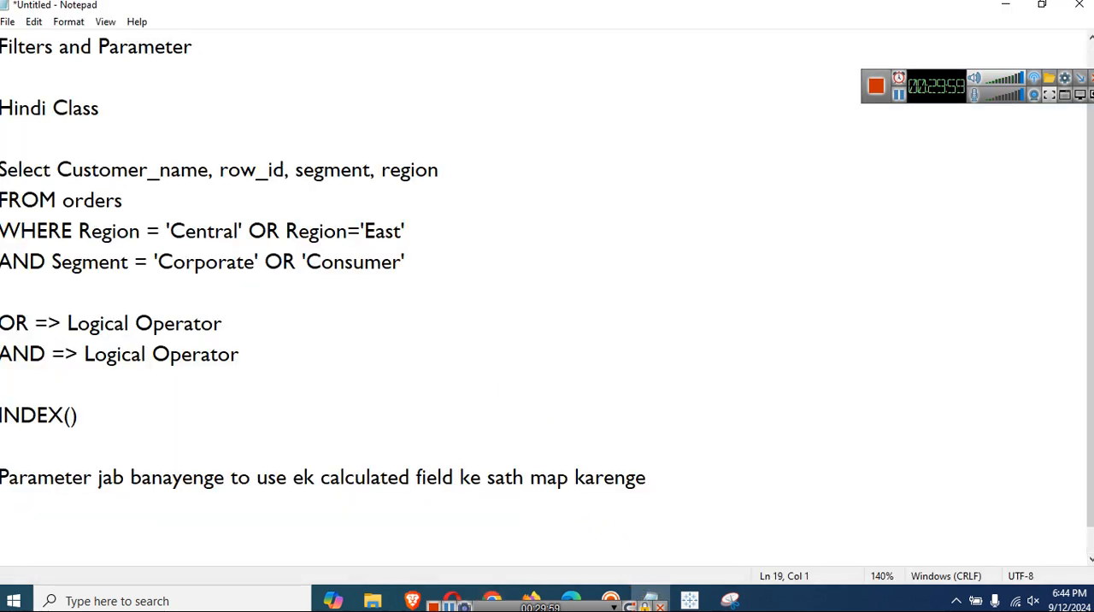
key("Return")
type("--")
key("BackSpace")
key("BackSpace")
key("BackSpace")
type("==")
key("Return")
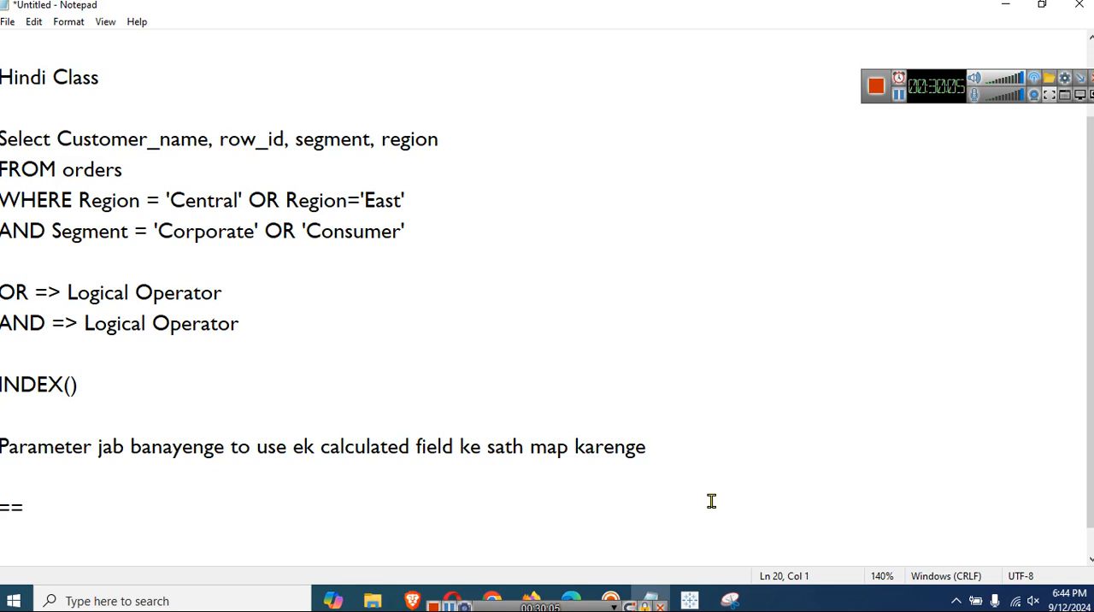
type(">=")
key("Return")
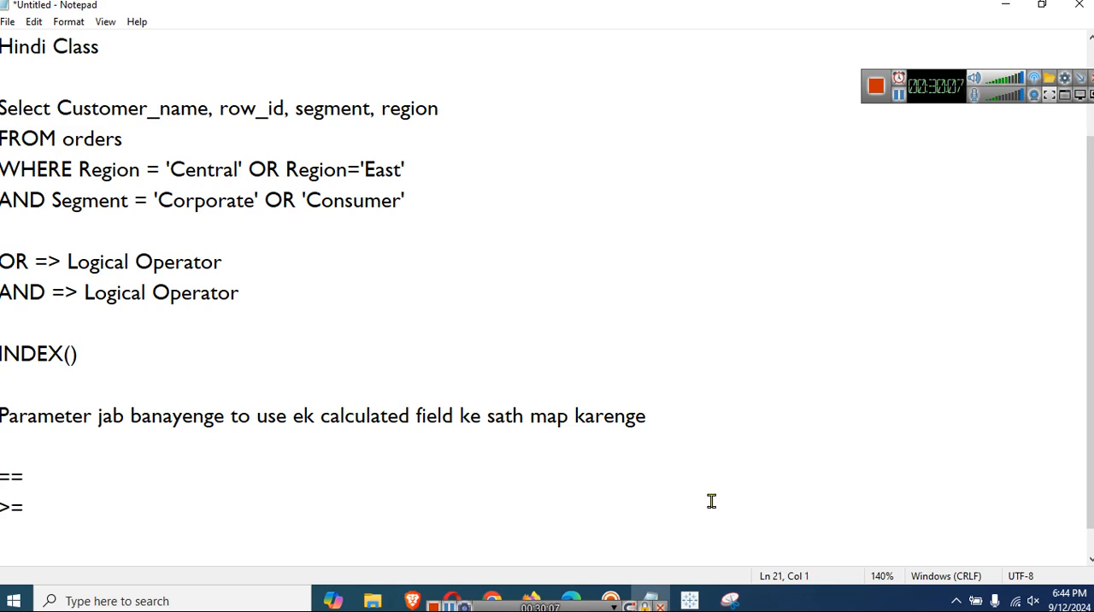
type("<=")
key("Return")
key("Return")
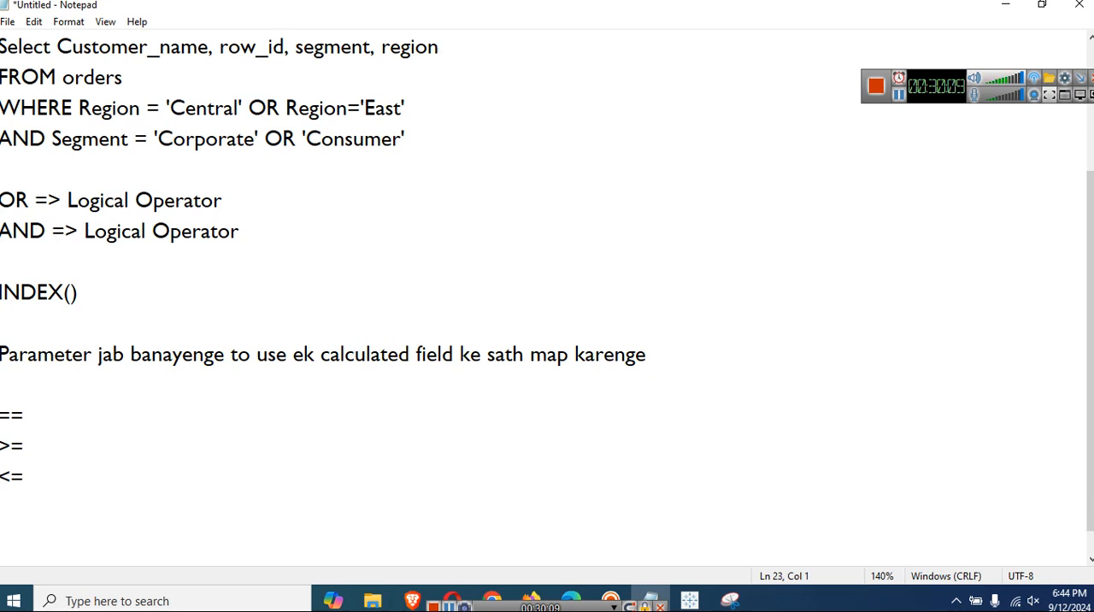
Add >, < and != to the operator list without a blank line between, and return to the Tableau workbook.
type(">")
key("Return")
type("<")
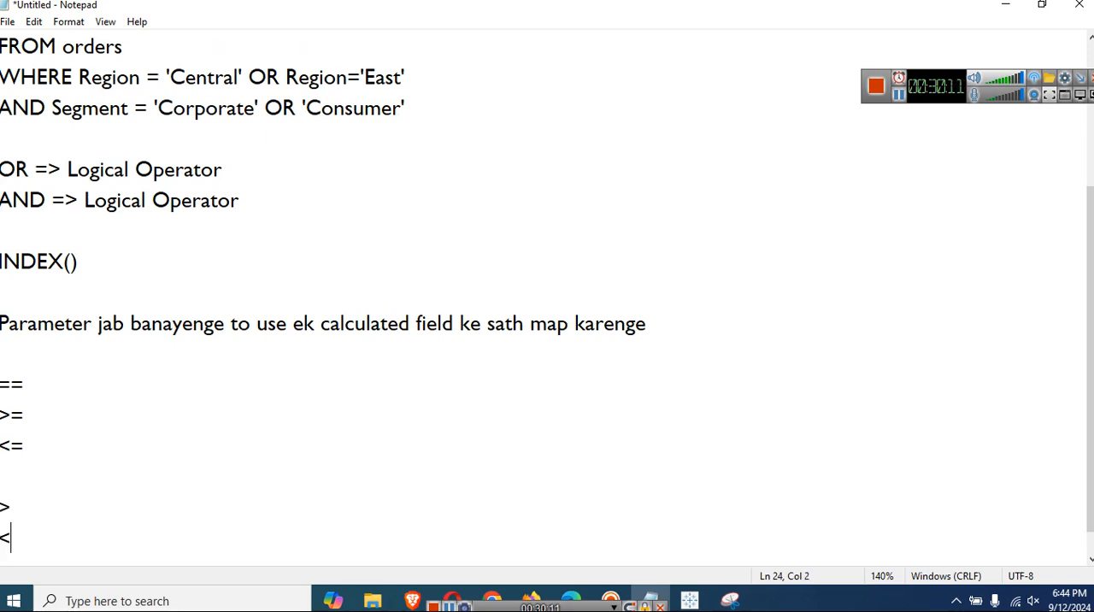
key("Return")
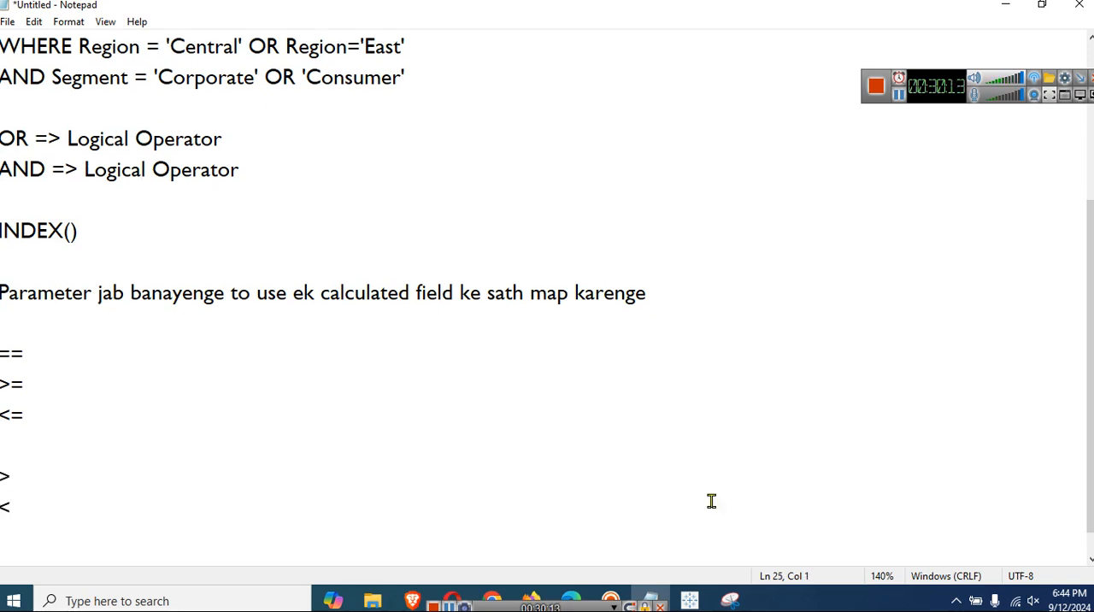
type("!=")
key("Up")
key("Up")
key("Delete")
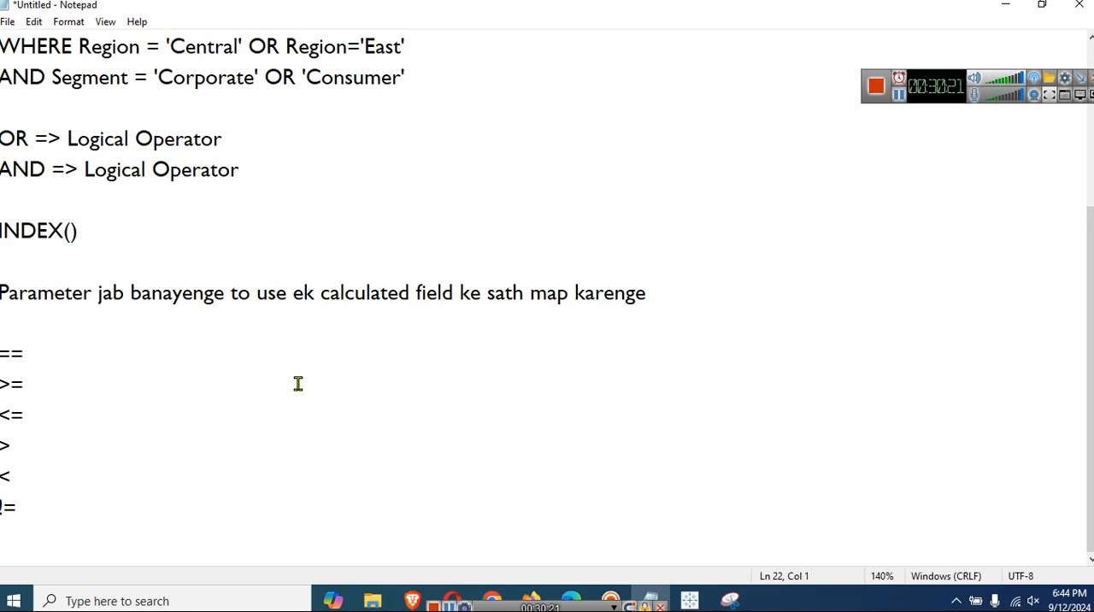
left_click(1006, 7)
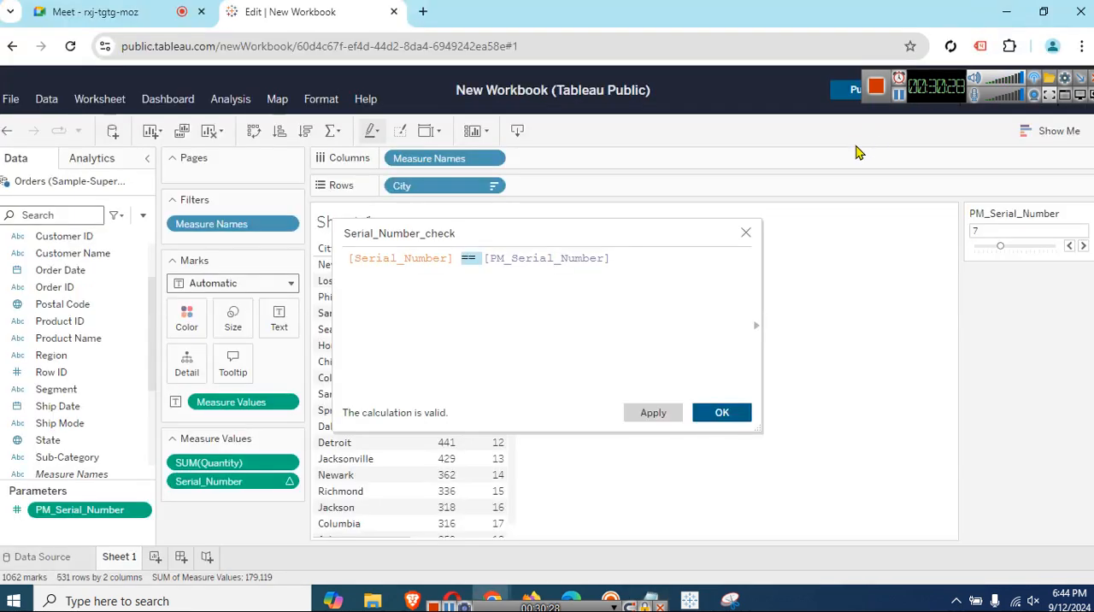
left_click(650, 324)
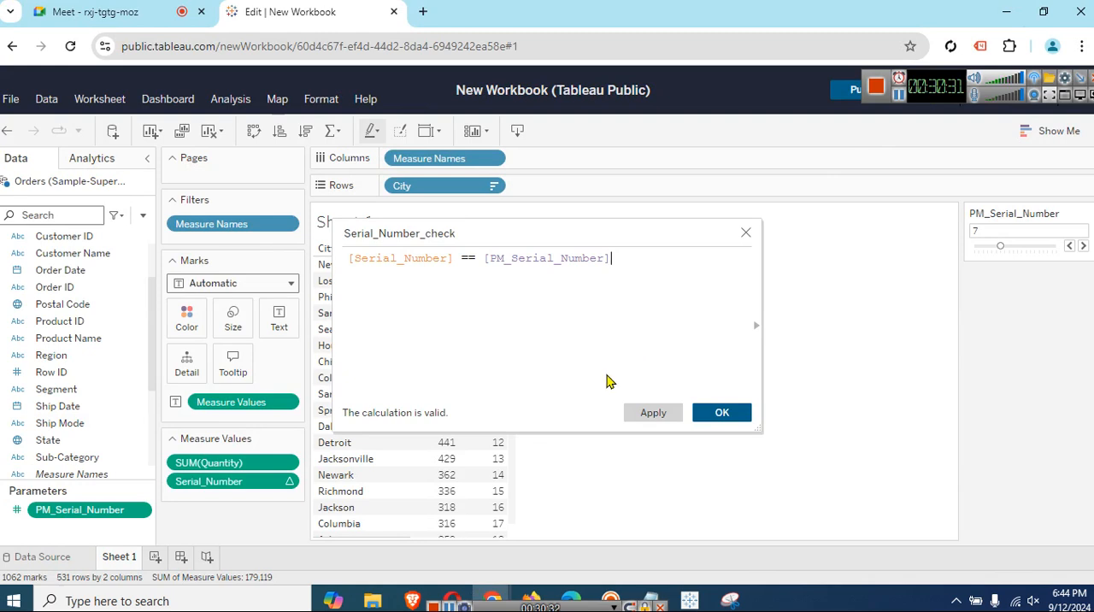
left_click_drag(683, 262, 481, 251)
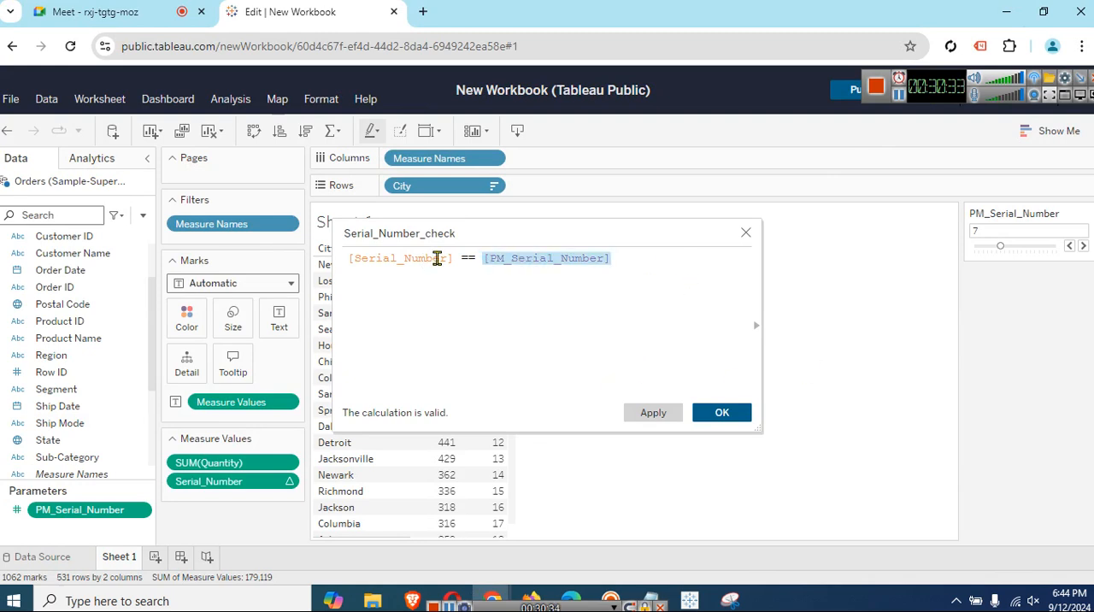
double_click(457, 261)
left_click(504, 311)
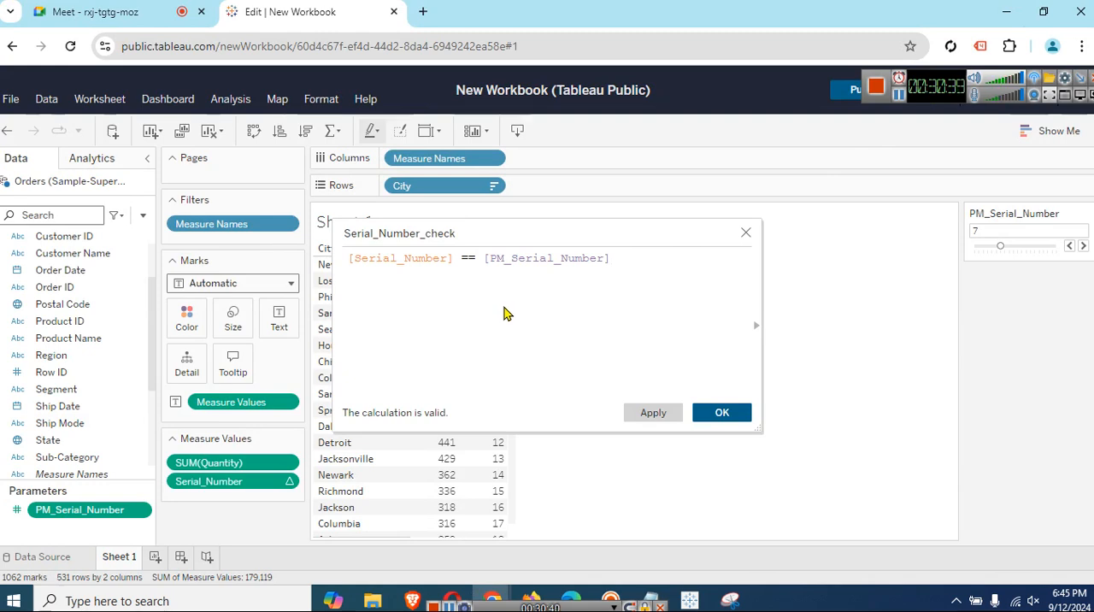
Try the >= operator in place of == in the Serial_Number_check formula, keeping the PM_Serial_Number reference intact.
left_click_drag(462, 259, 475, 259)
type(">=")
key("Delete")
key("Delete")
key("Delete")
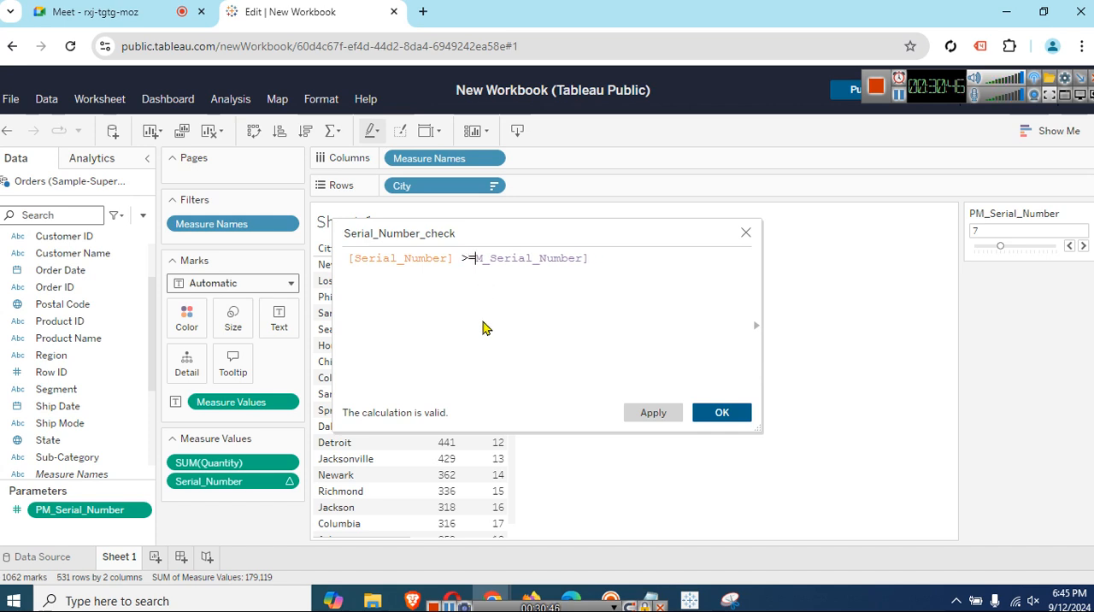
key("ctrl+z")
Restore the == operator between [Serial_Number] and [PM_Serial_Number] in the formula.
key("Left")
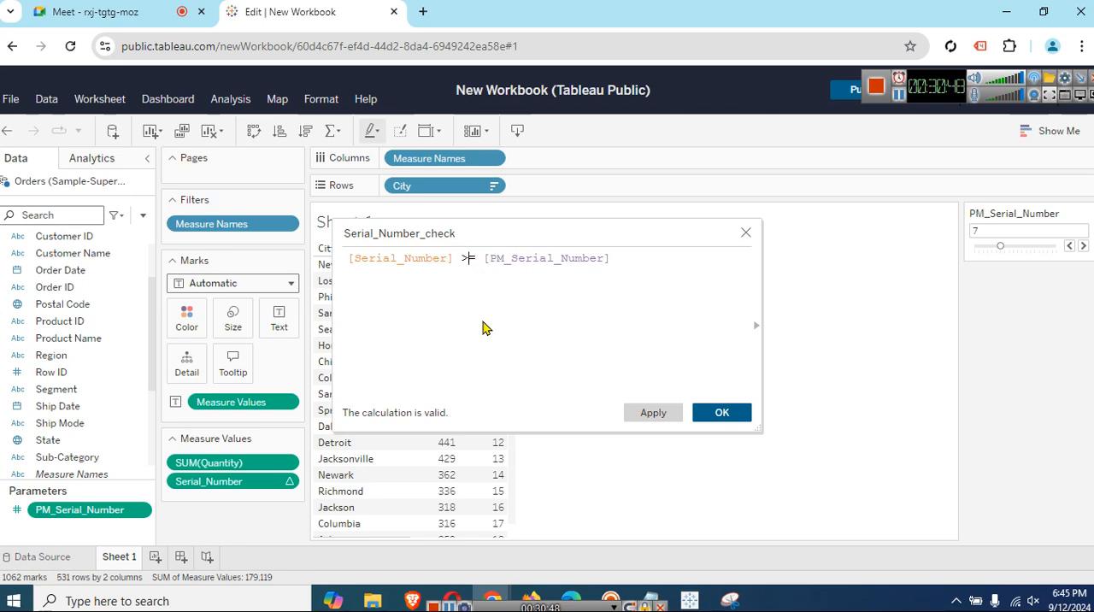
key("shift+Left")
key("Left")
key("shift+Right")
type("=")
Complete the formula as [Serial_Number] == [PM_Serial_Number] and save the Serial_Number_check calculated field.
key("End")
key("BackSpace")
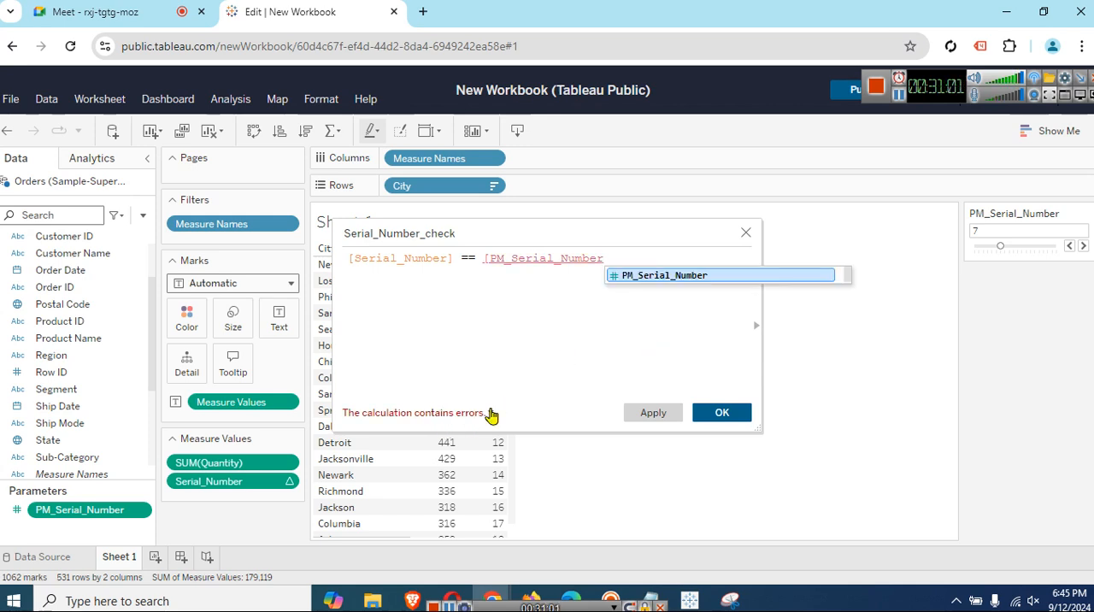
key("Return")
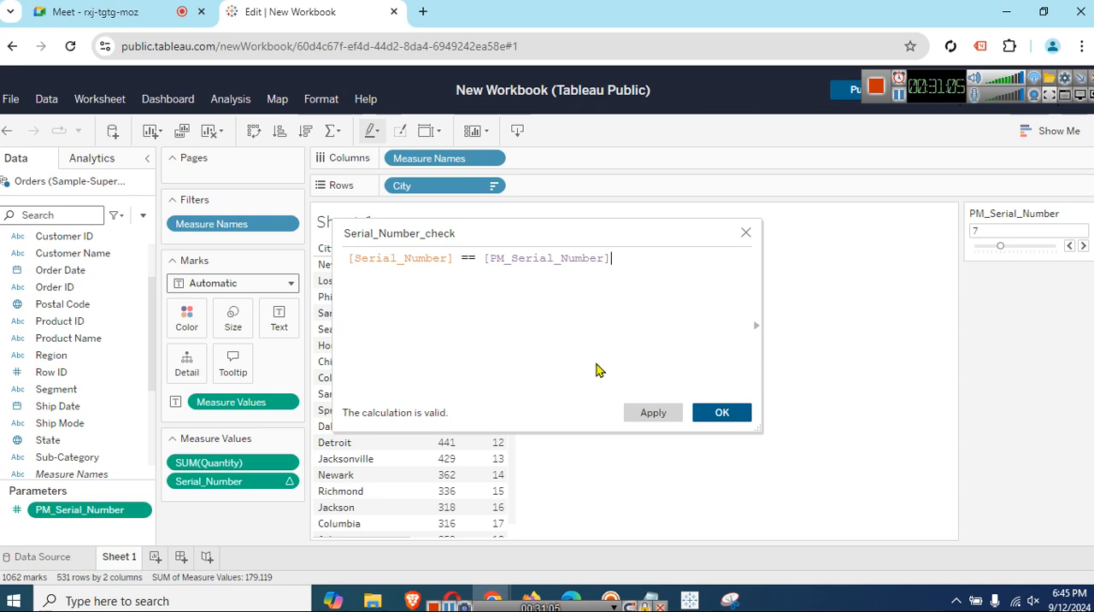
left_click_drag(628, 257, 341, 264)
left_click(483, 323)
left_click(662, 409)
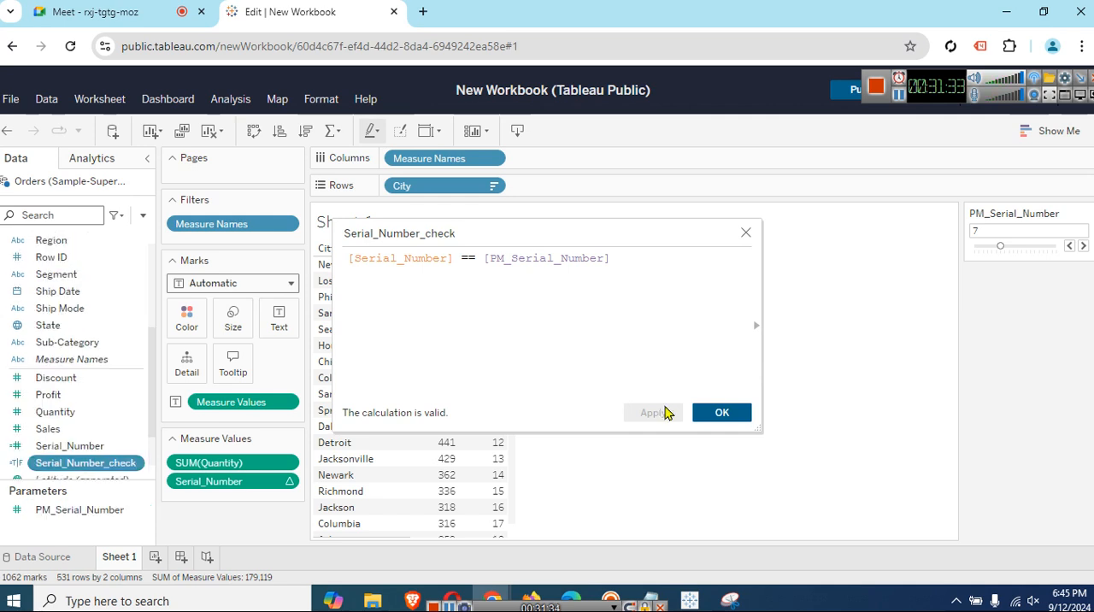
left_click(716, 413)
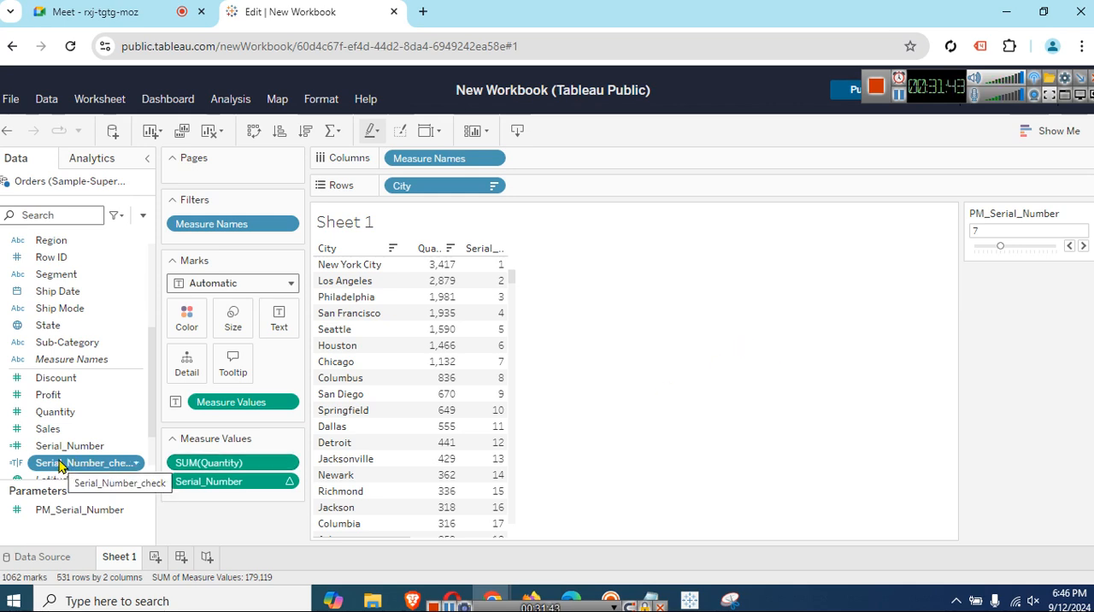
Edit the Serial_Number_check calculated field to use < in place of == and save it.
mouse_move(60, 465)
left_mouse_down()
mouse_move(123, 439)
mouse_move(69, 448)
left_mouse_up()
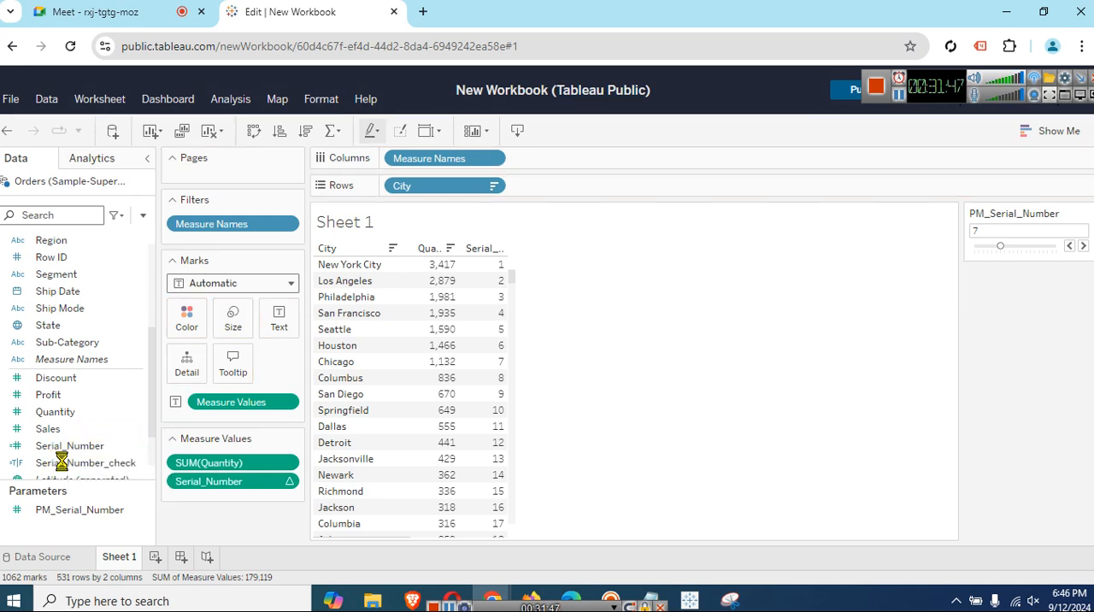
left_click(60, 464)
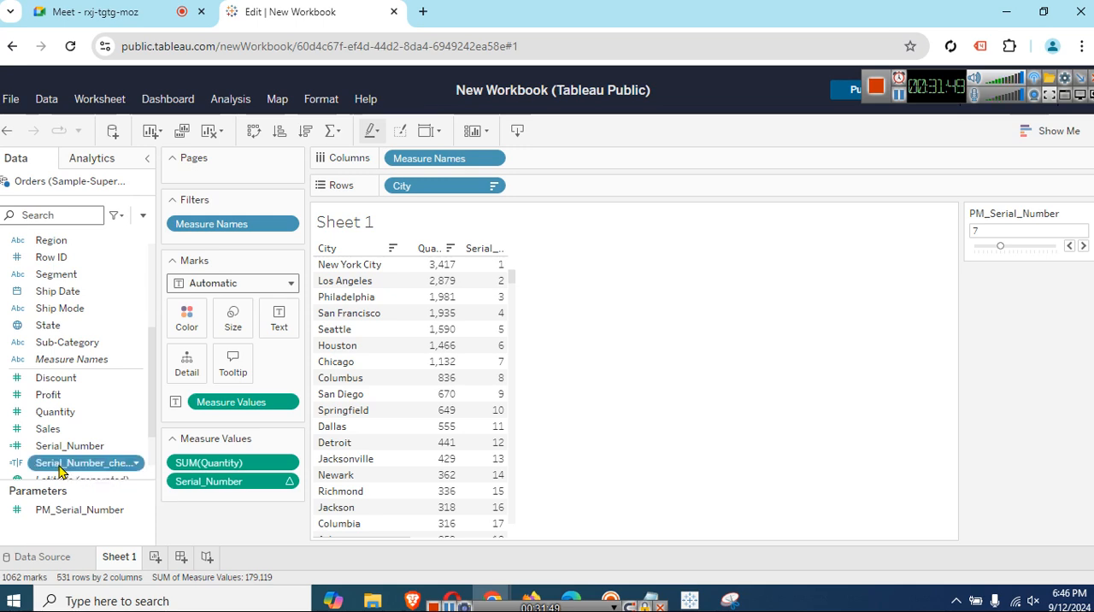
right_click(60, 464)
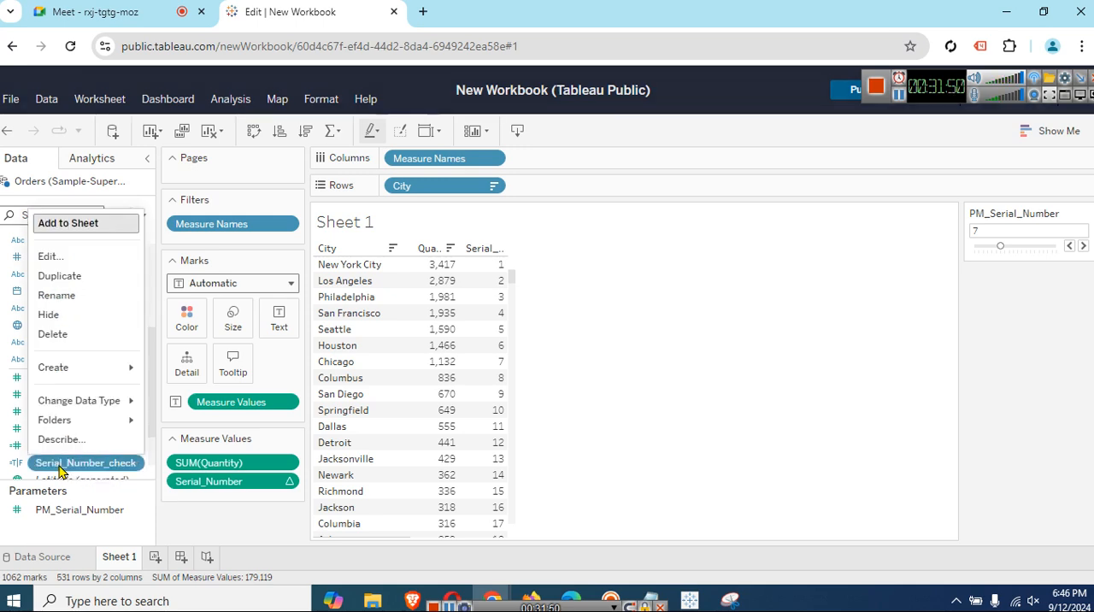
left_click(71, 257)
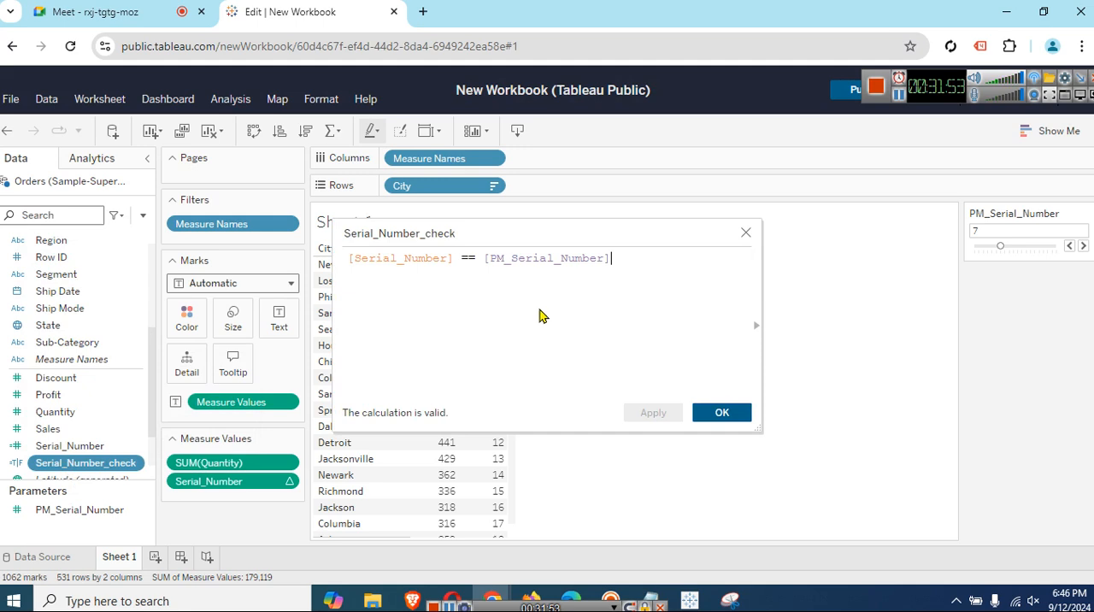
left_click_drag(604, 242, 780, 329)
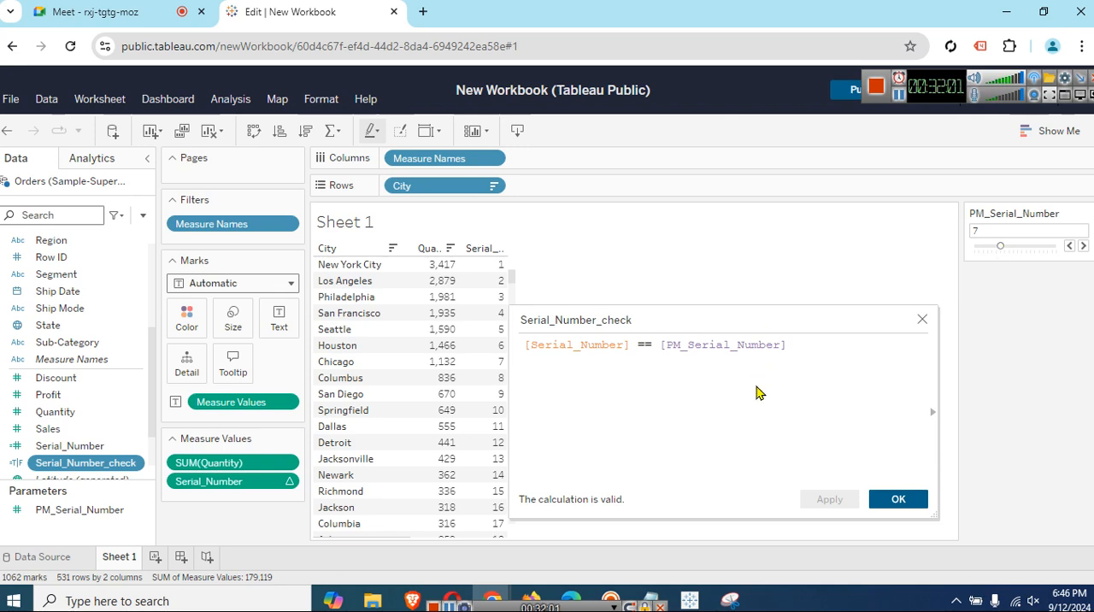
left_click_drag(658, 344, 640, 344)
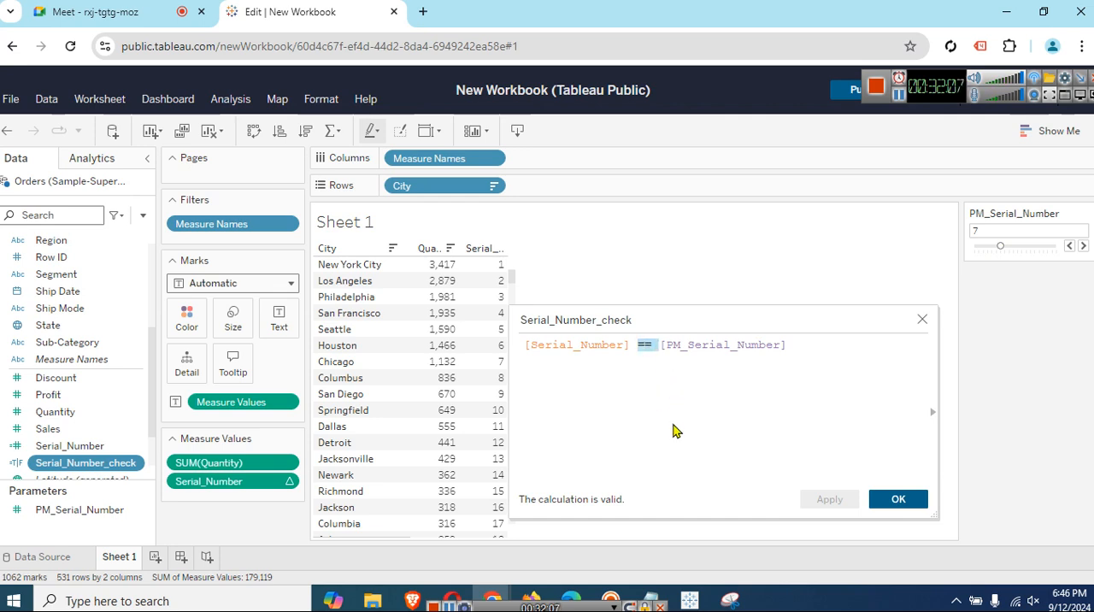
type("<")
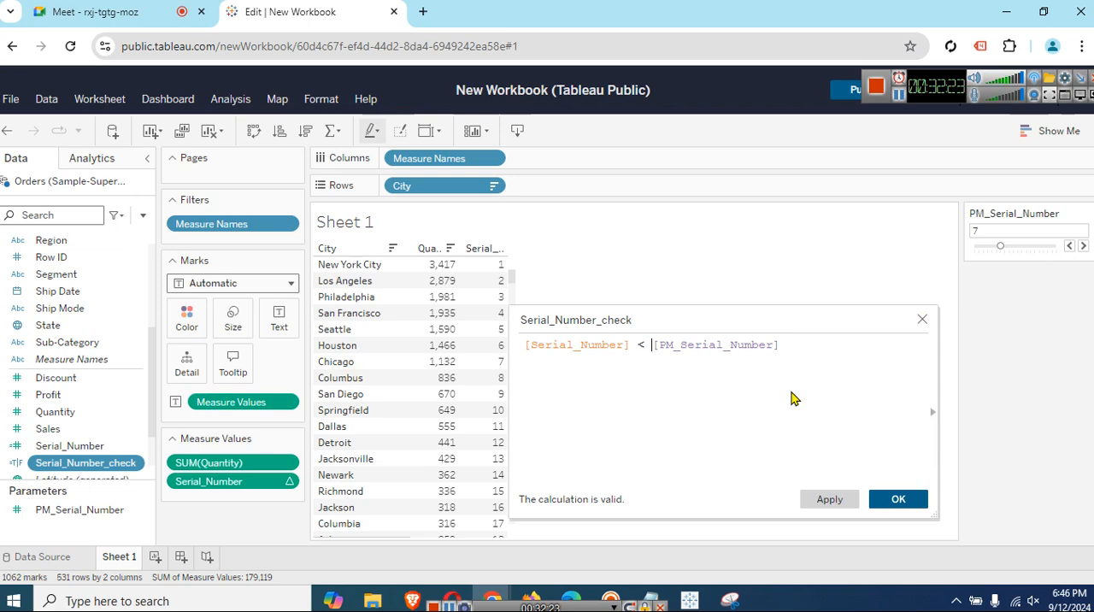
left_click(827, 499)
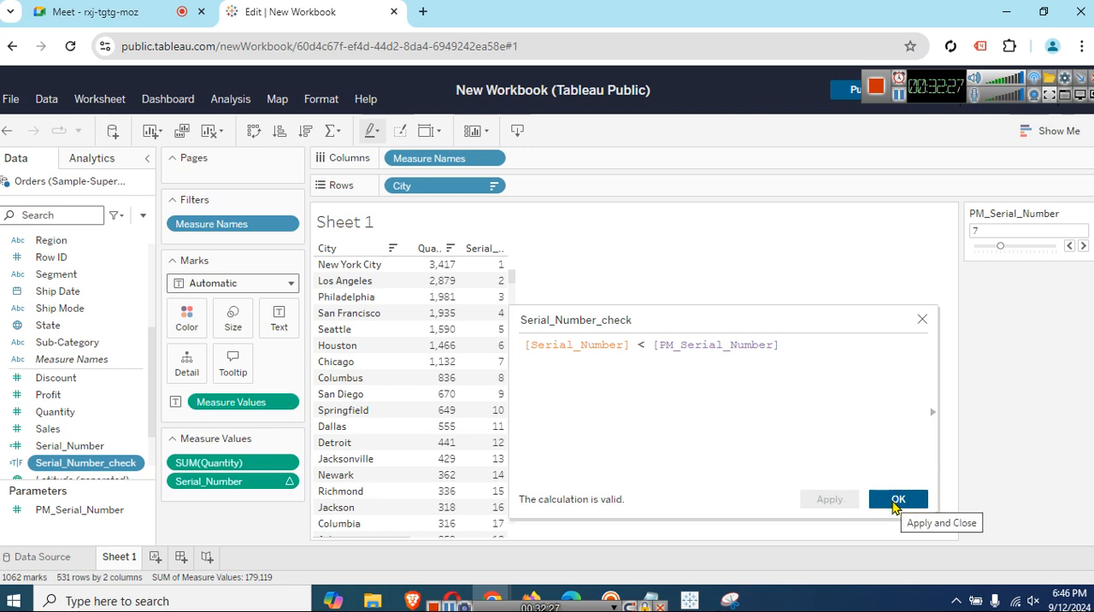
left_click(896, 501)
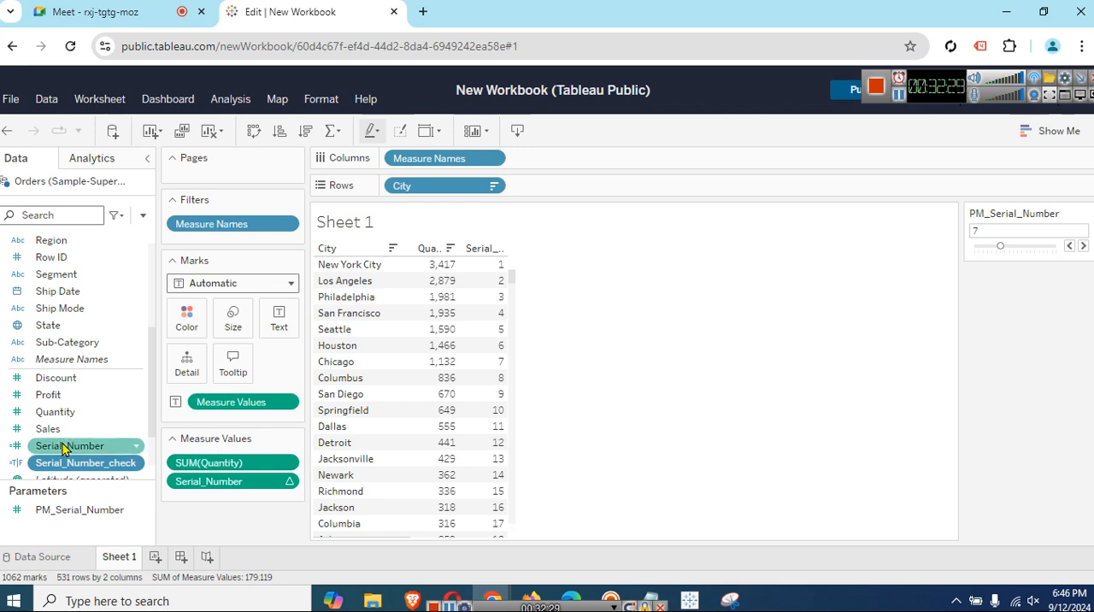
Filter the view by Serial_Number_check, keeping only the True value.
left_click_drag(83, 462, 220, 236)
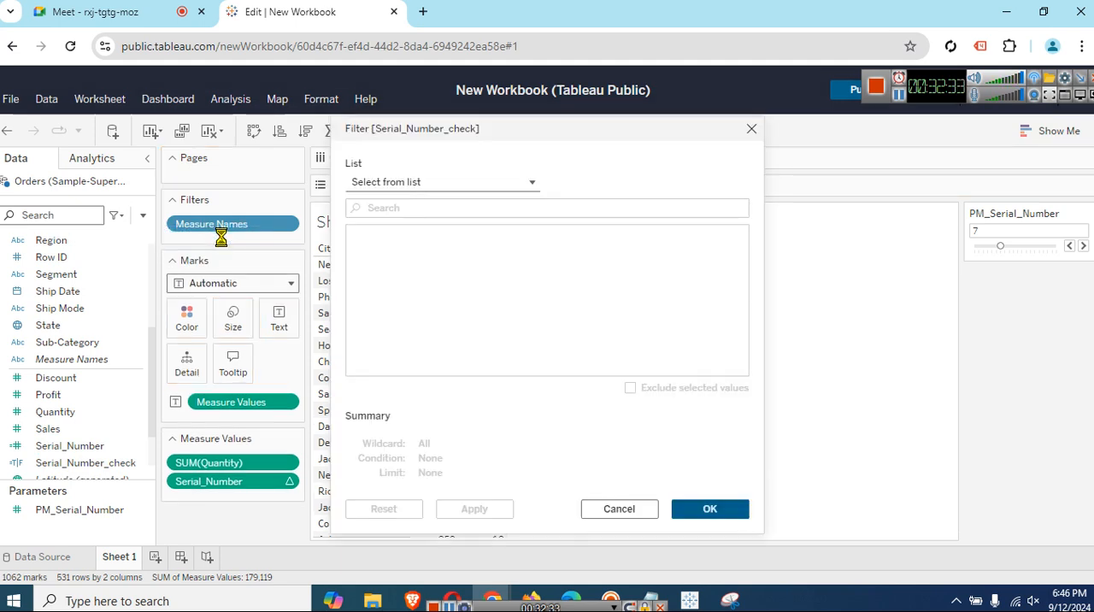
left_click(357, 265)
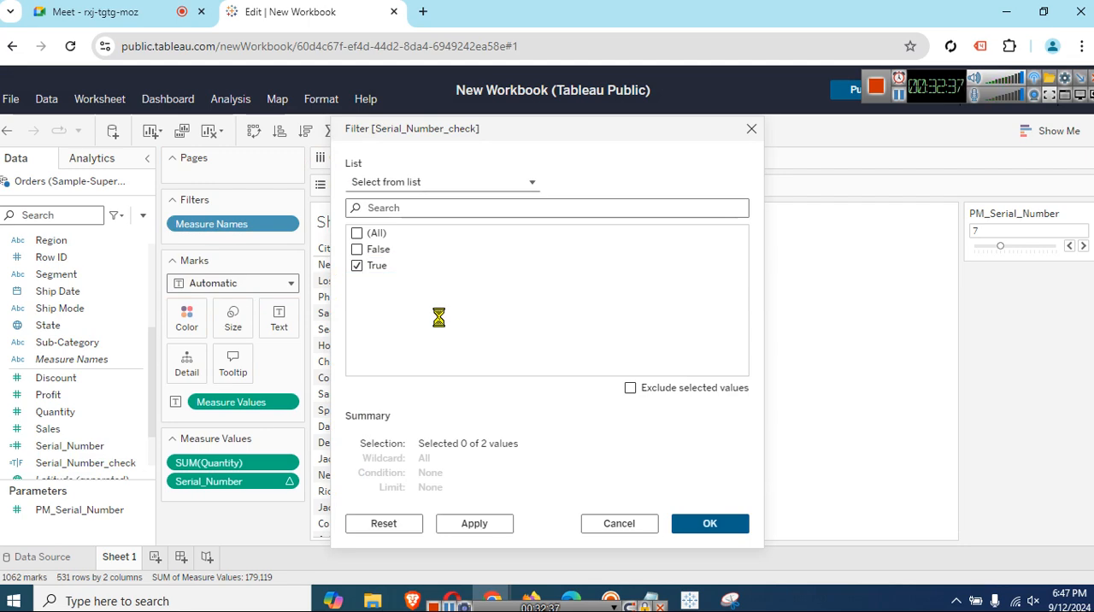
left_click(719, 516)
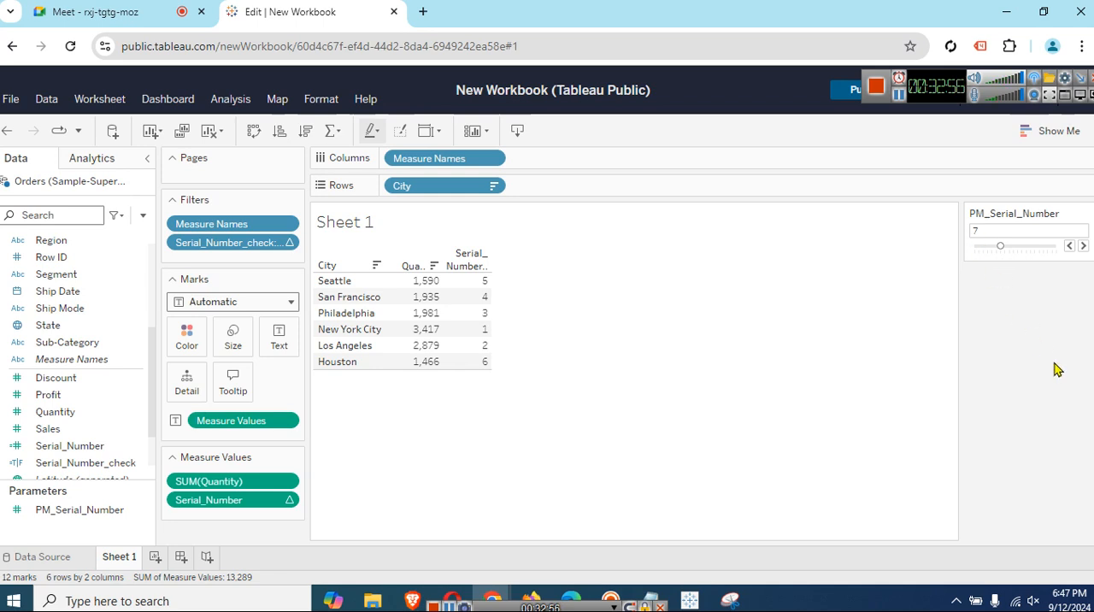
Raise the PM_Serial_Number parameter one step at a time to 11.
left_click(1081, 247)
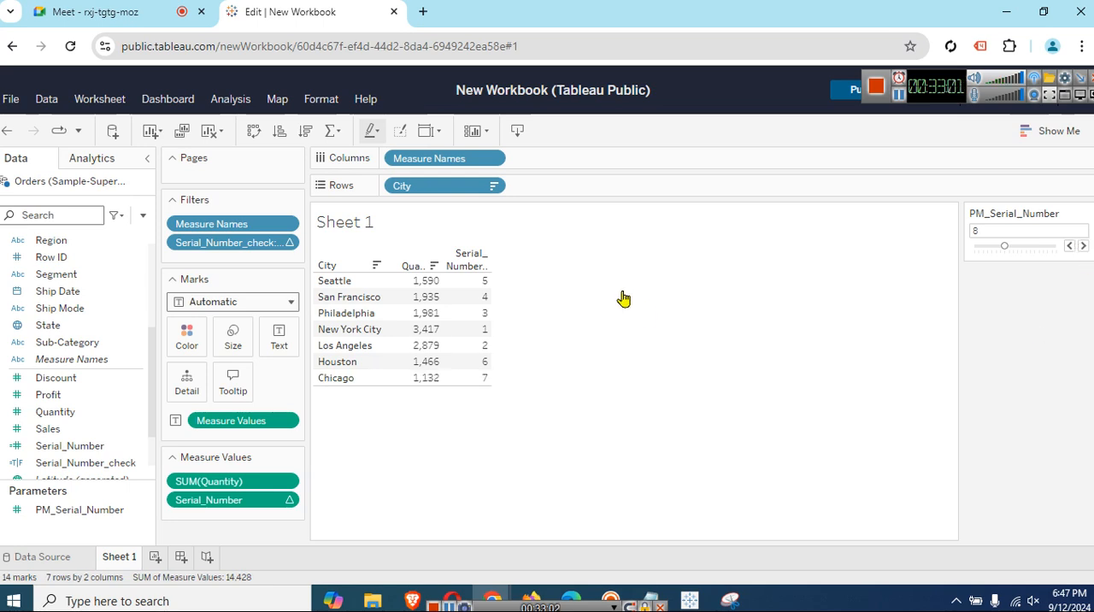
left_click(1082, 247)
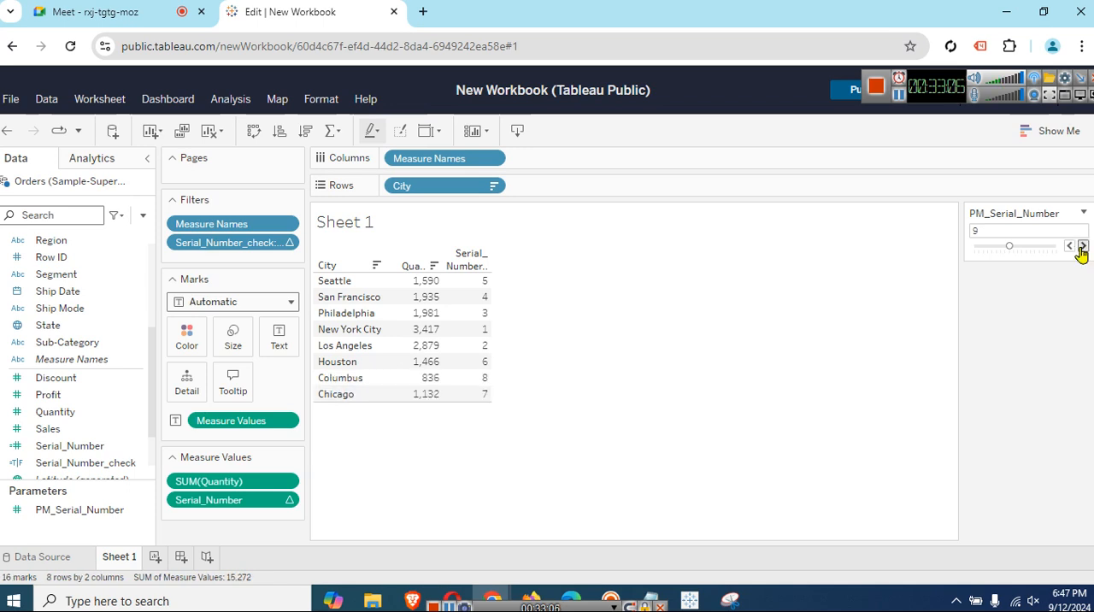
left_click(1082, 247)
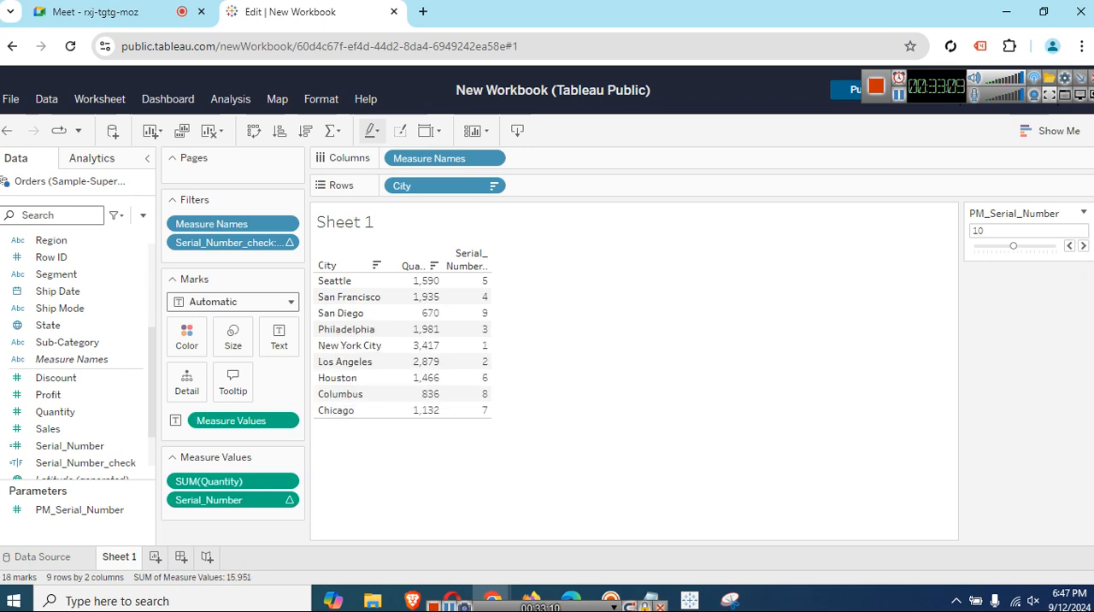
left_click(1083, 247)
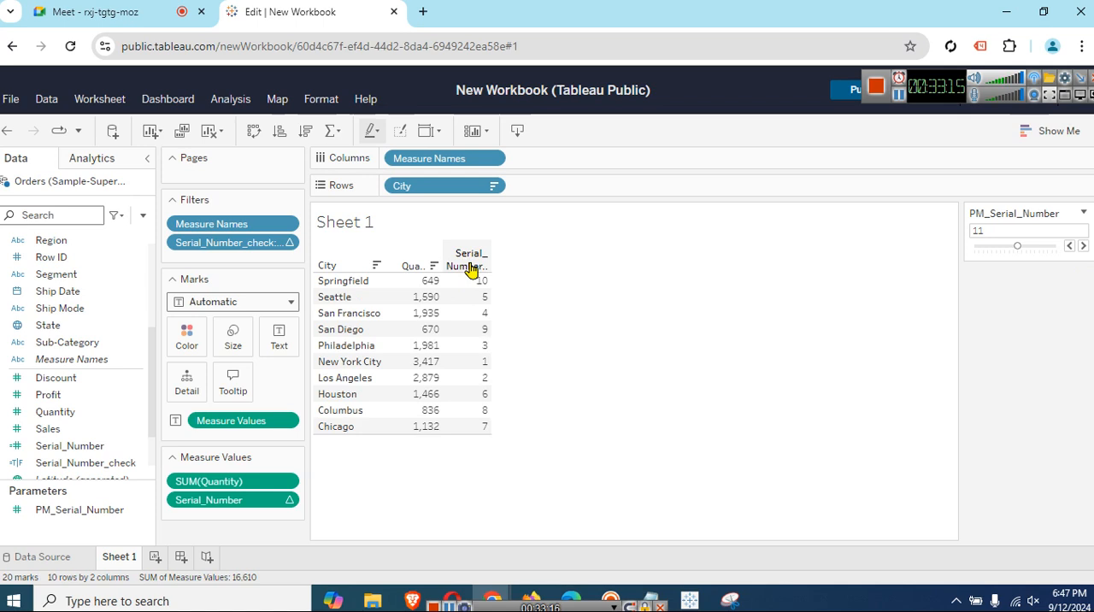
Sort the cities in descending order on the Serial_Number column, reapplying the sort until the highest quantity comes first, and clear the column selection.
left_click(470, 267)
left_click(567, 251)
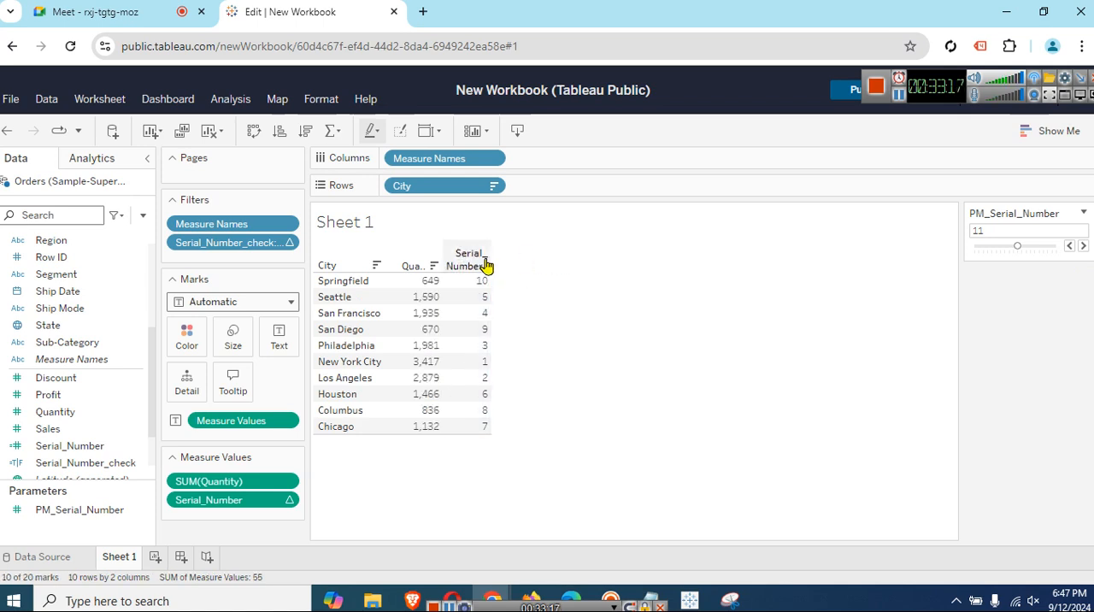
left_click(476, 263)
right_click(477, 258)
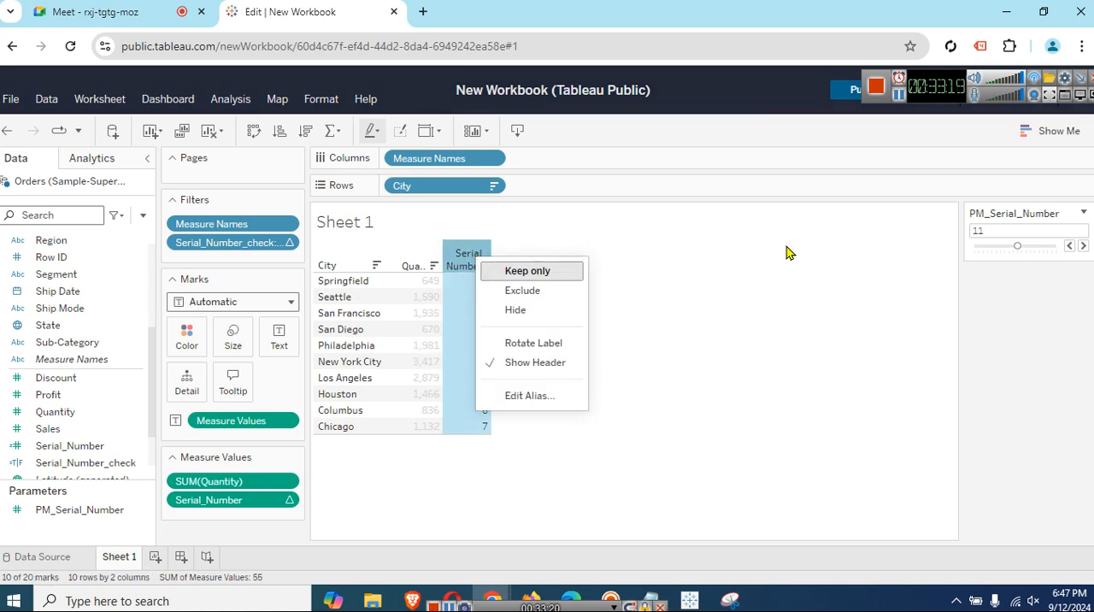
left_click(639, 321)
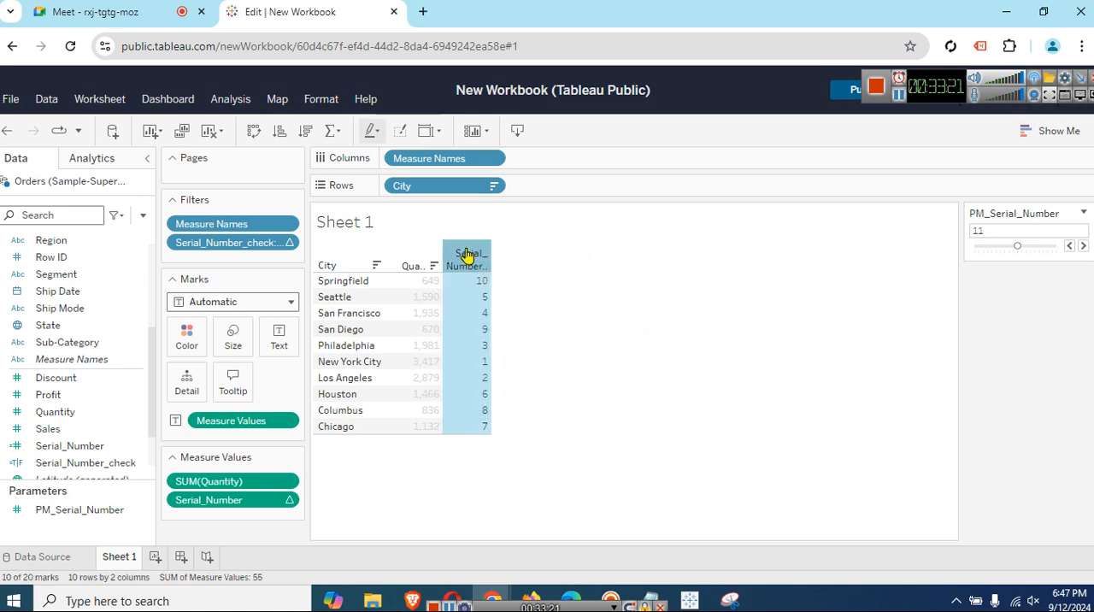
left_click(307, 137)
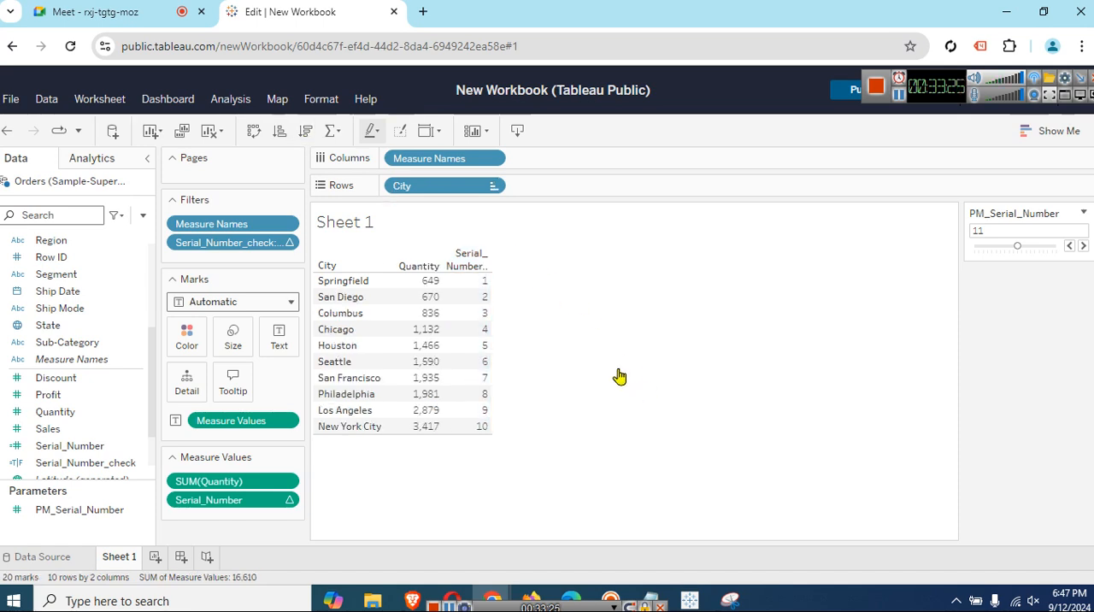
left_click(458, 259)
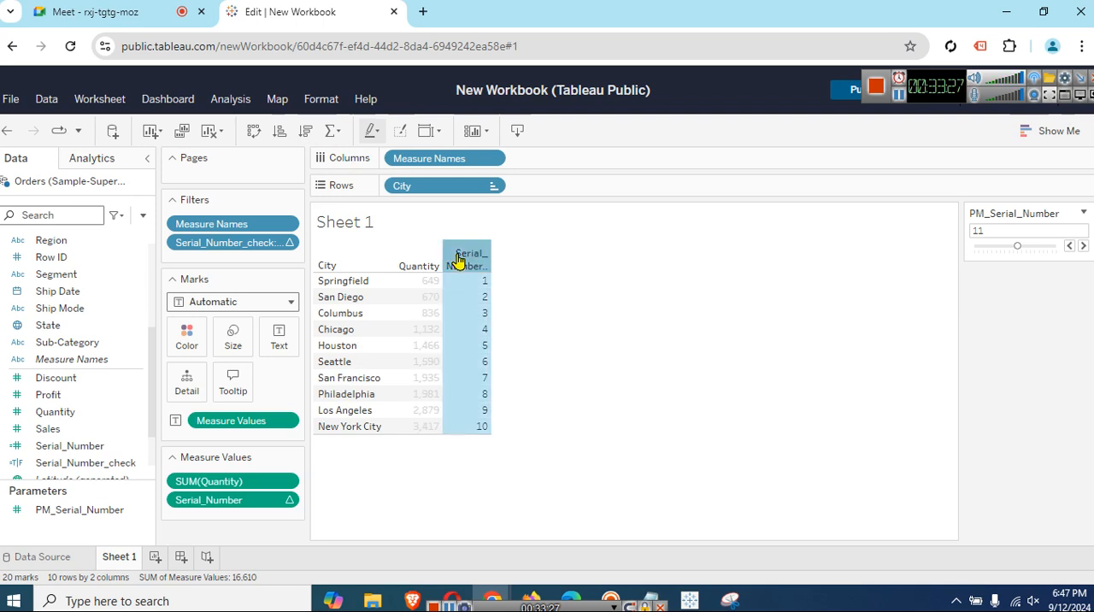
left_click(306, 131)
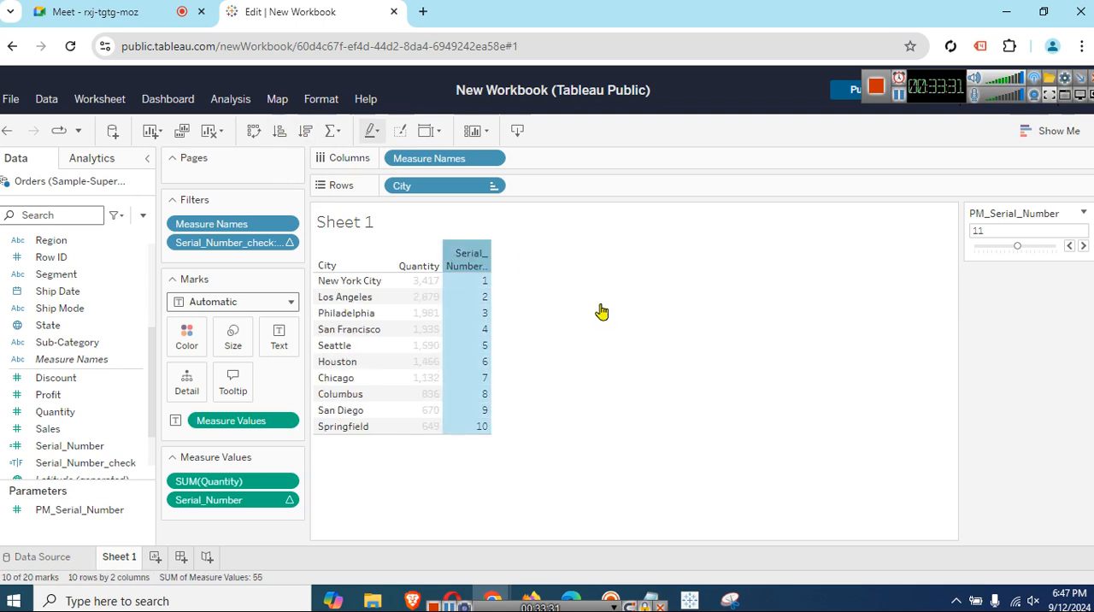
left_click(670, 403)
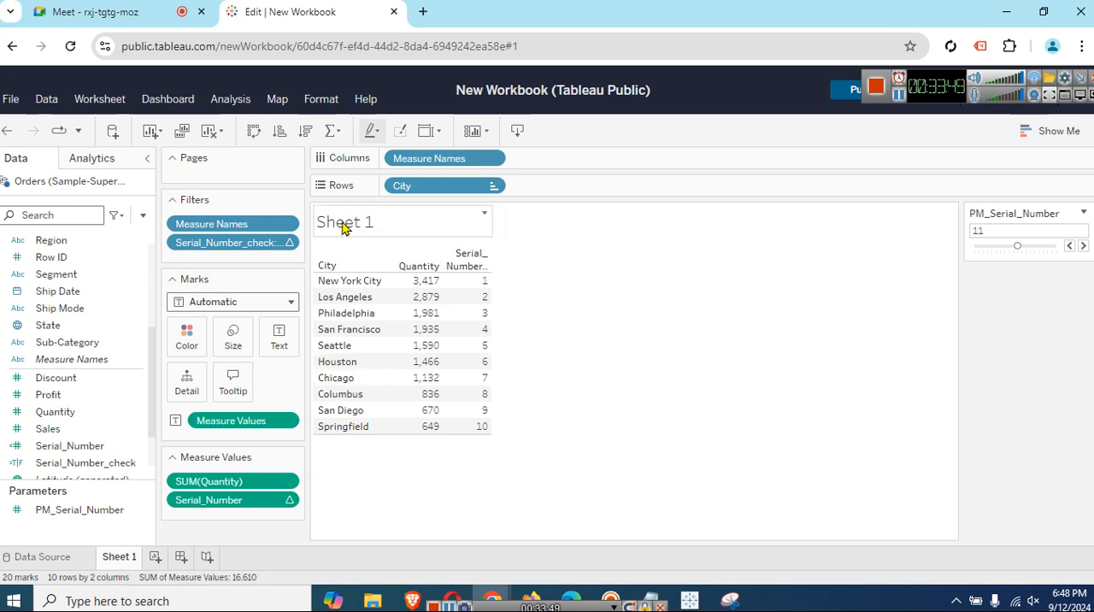
Rename the worksheet Sheet 1 as Top.
right_click(126, 560)
left_click(157, 396)
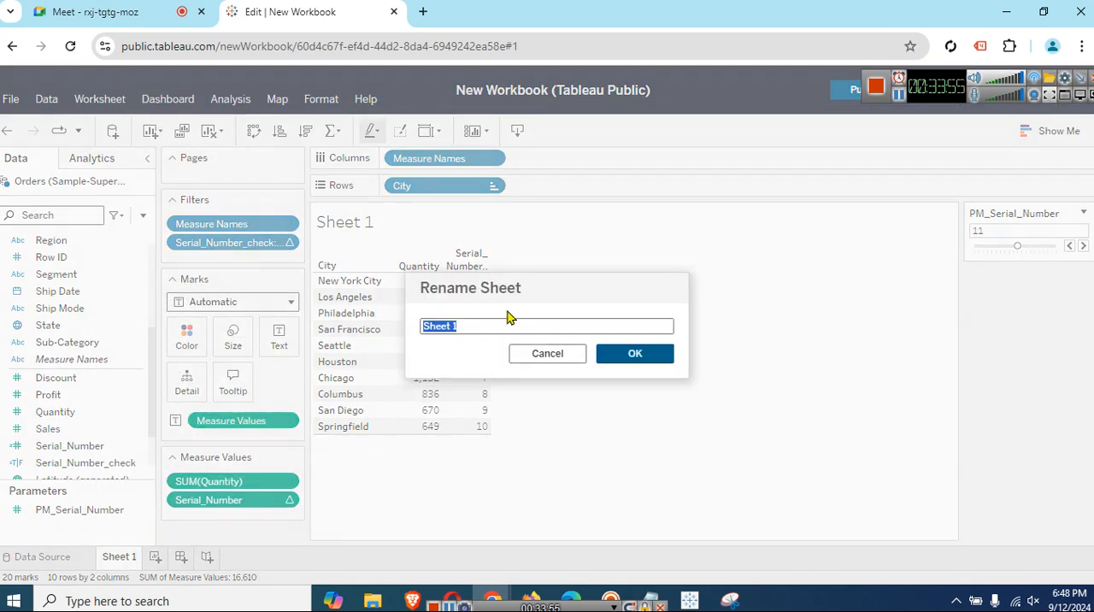
type("Top")
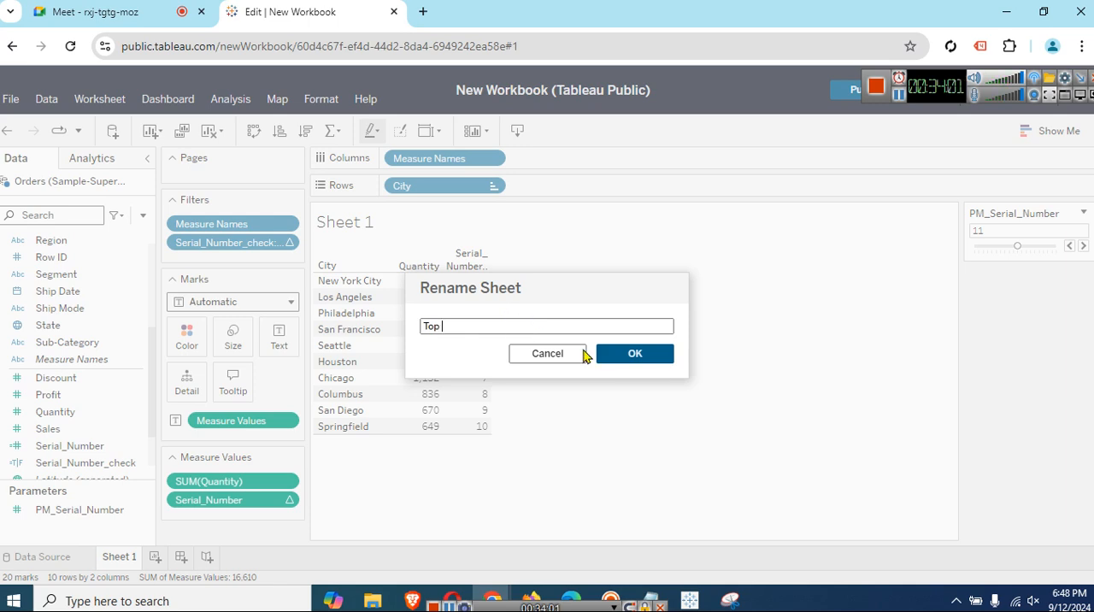
left_click(629, 354)
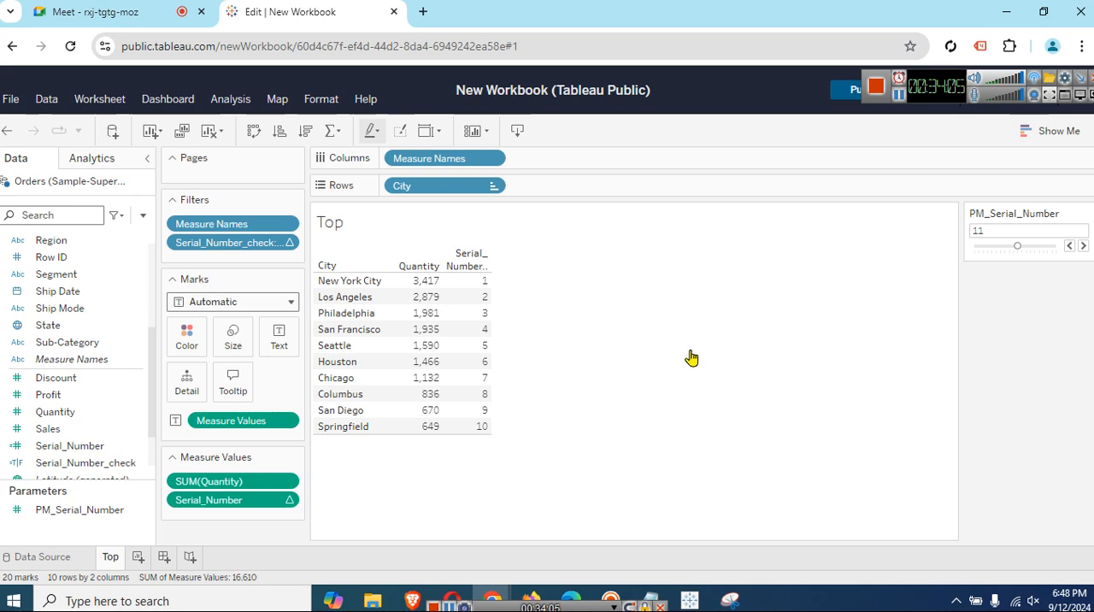
Extend the sheet title by inserting the PM_Serial_Number parameter after the sheet name, followed by the word Cities.
right_click(360, 224)
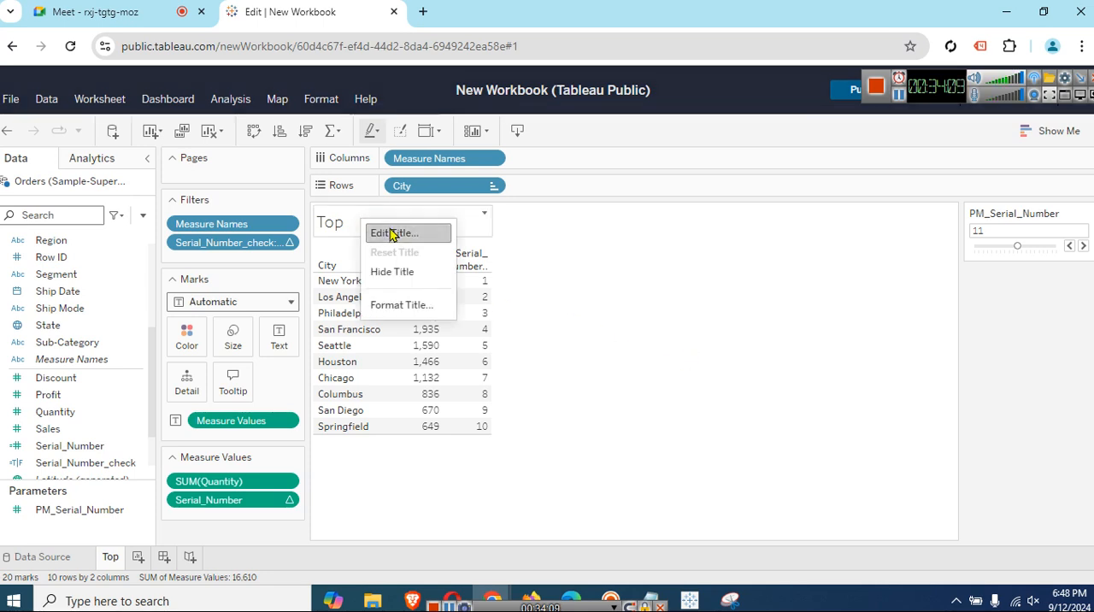
left_click(392, 234)
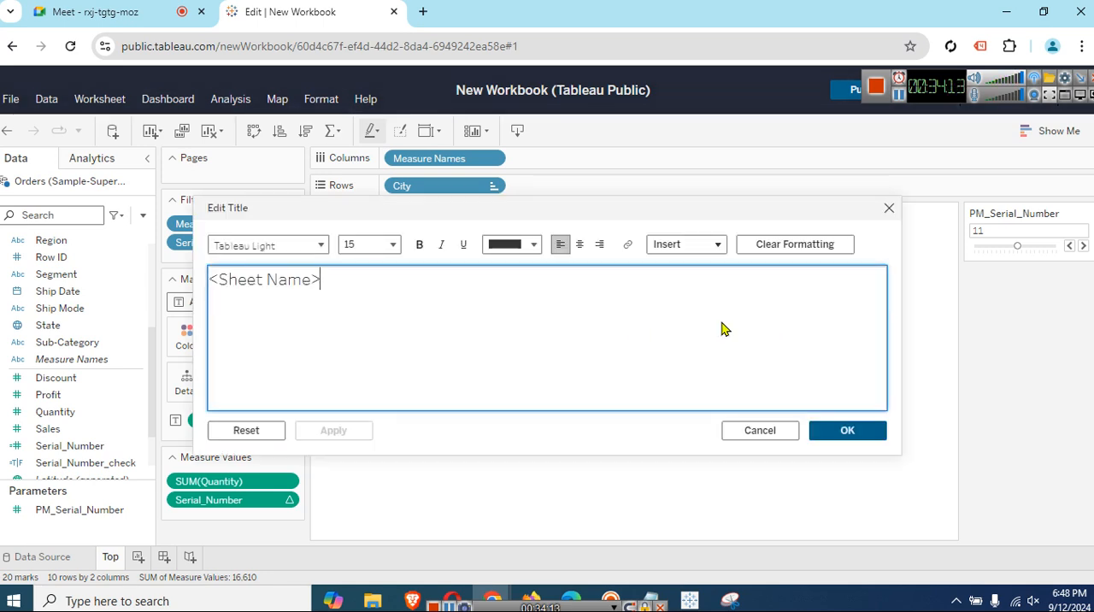
left_click(694, 249)
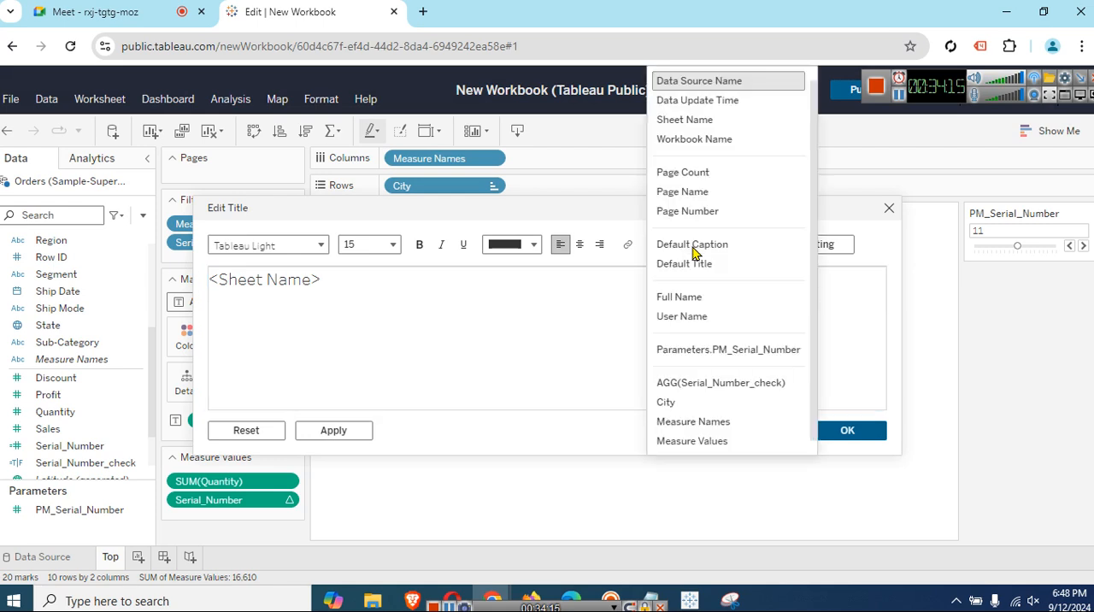
left_click(747, 350)
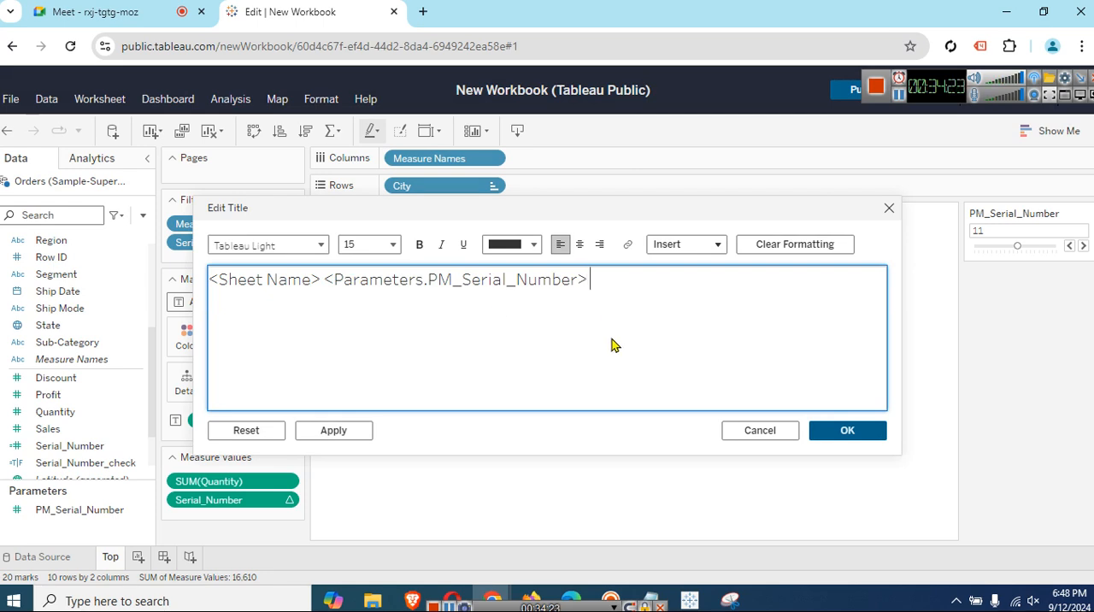
type("Cities")
left_click(830, 427)
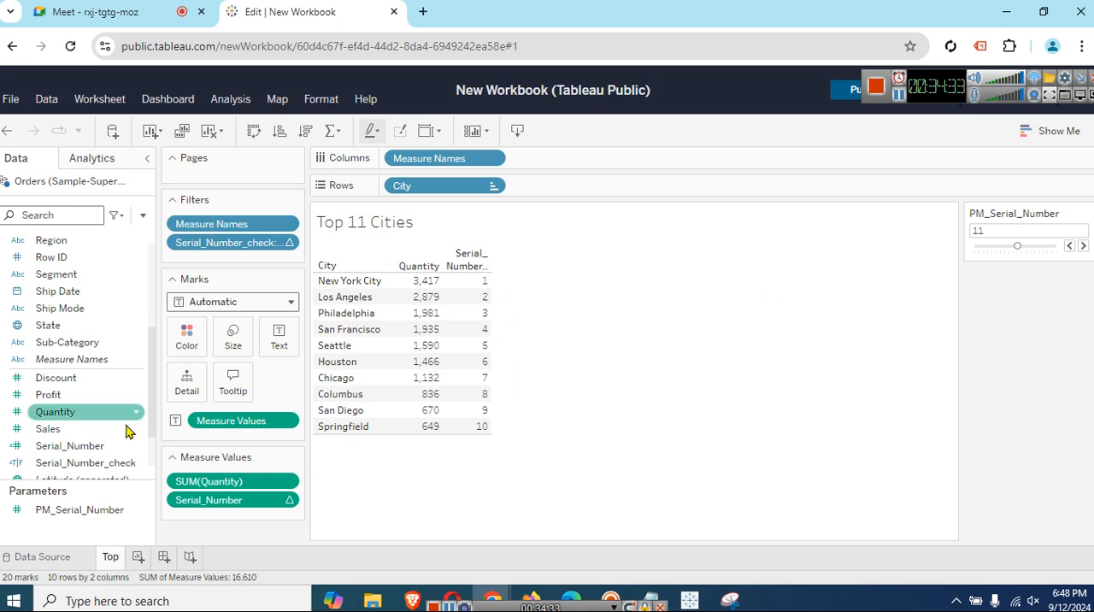
Edit the Serial_Number_check calculation to [Serial_Number] <= [PM_Serial_Number] and apply it.
left_click(87, 462)
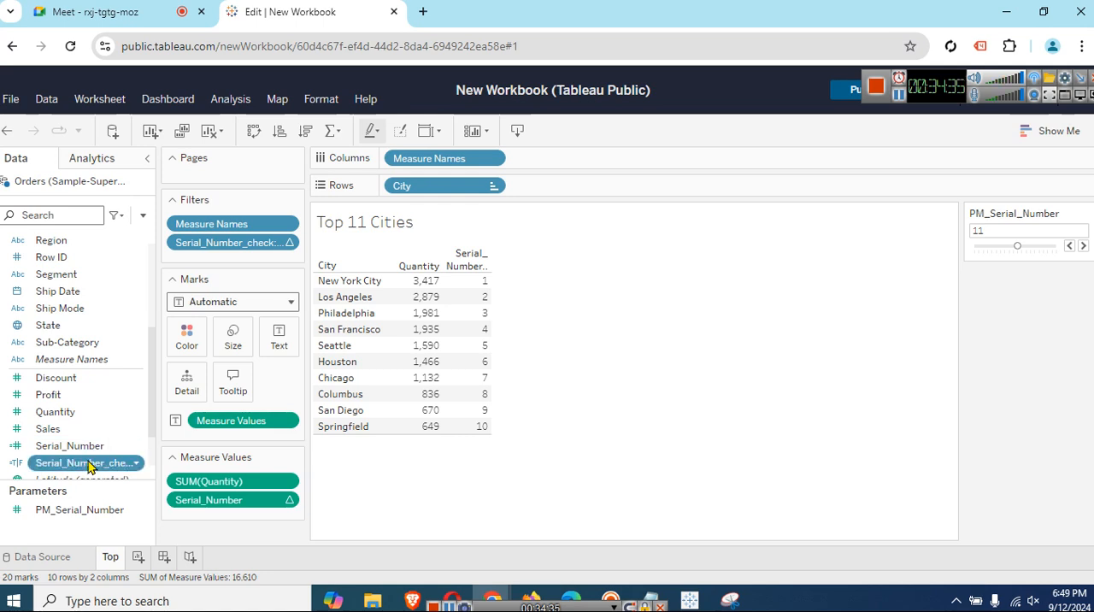
right_click(87, 462)
left_click(51, 256)
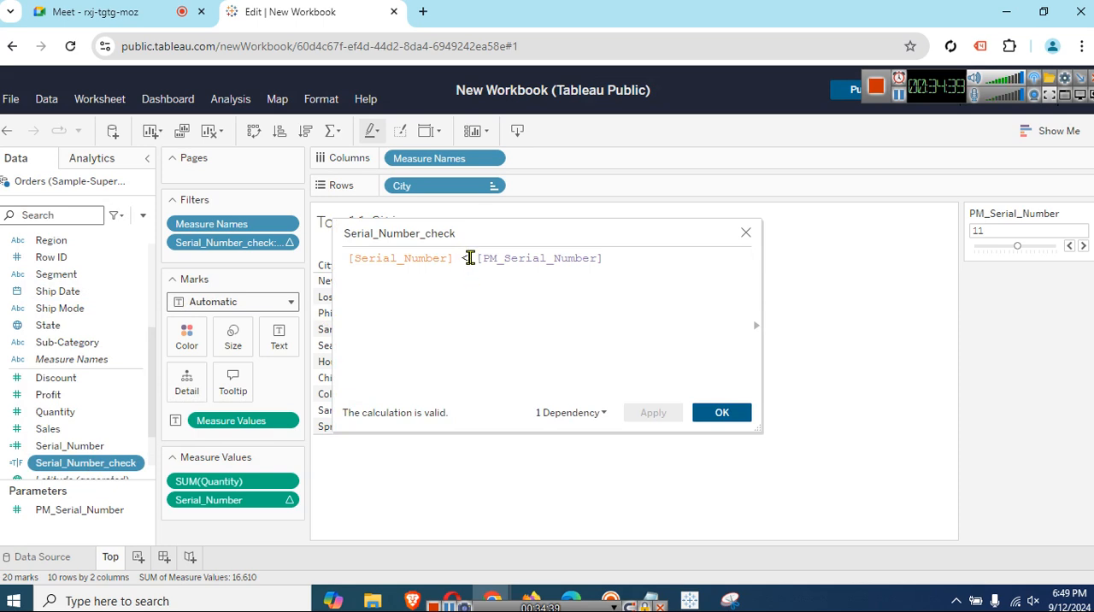
left_click(470, 257)
type("=")
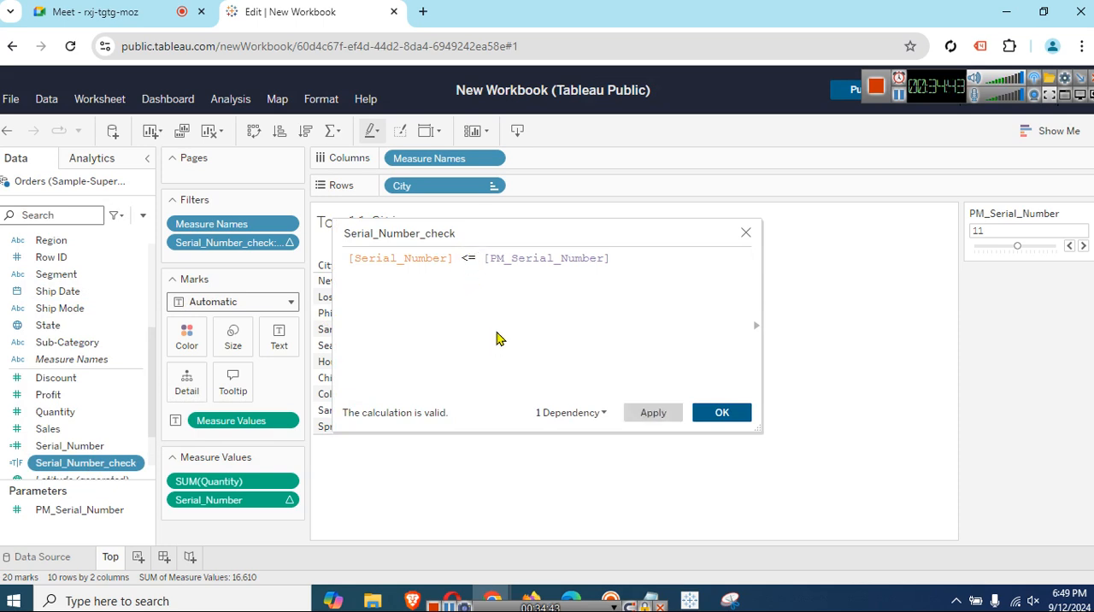
left_click(723, 411)
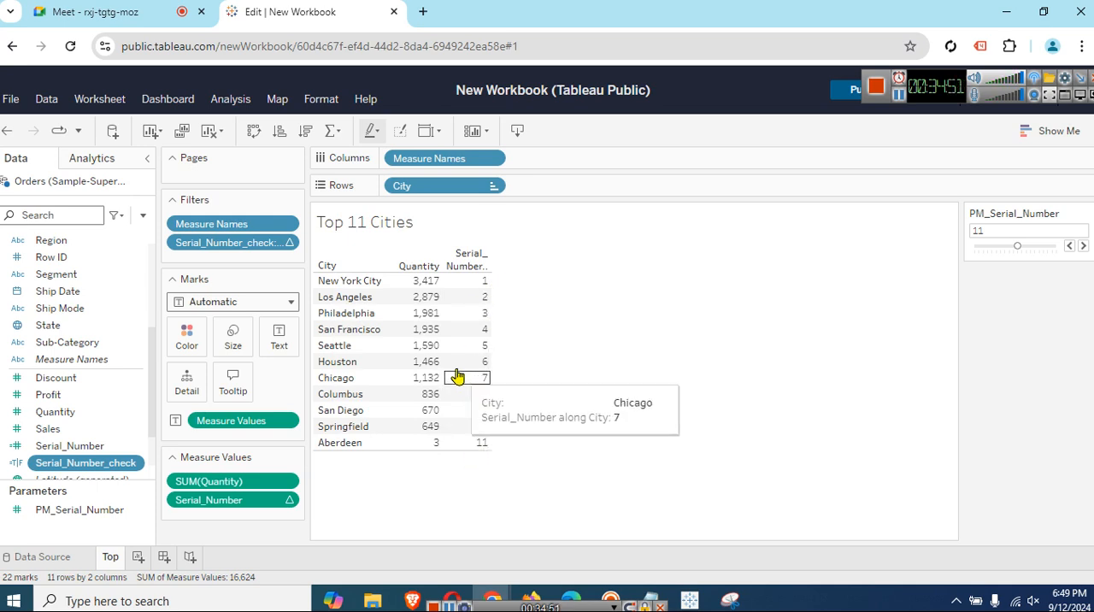
Lower the PM_Serial_Number parameter to 10 and then to 8.
left_click(1068, 247)
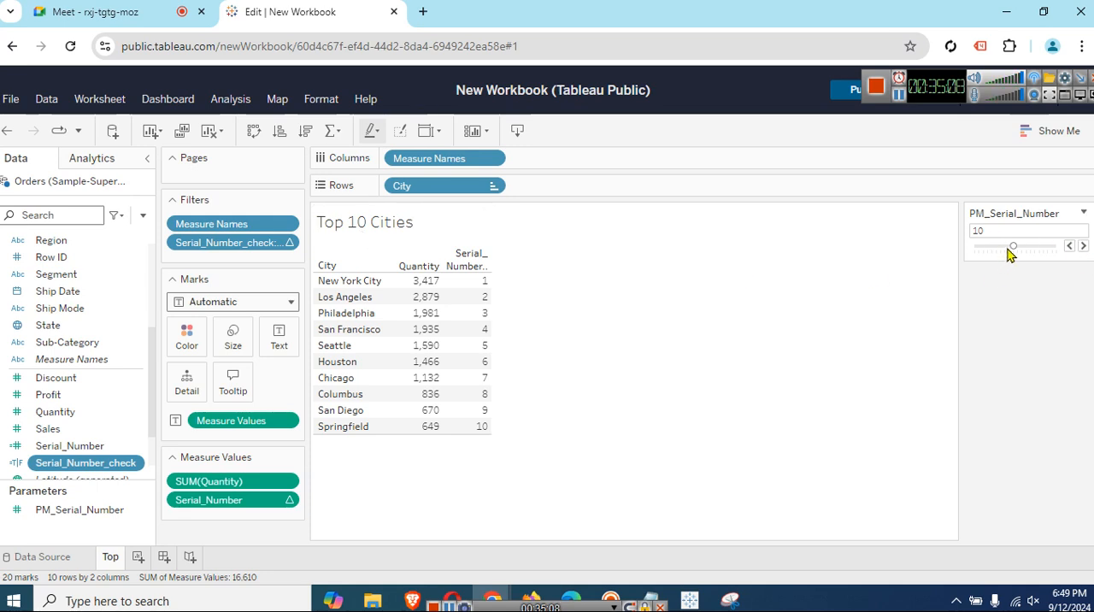
left_click_drag(1015, 248, 1004, 248)
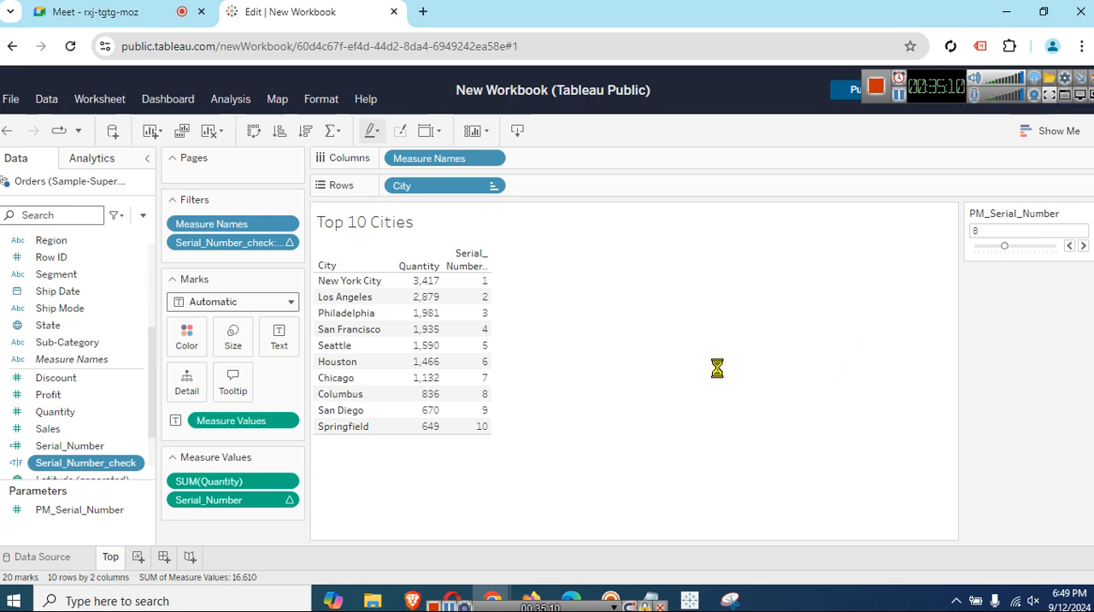